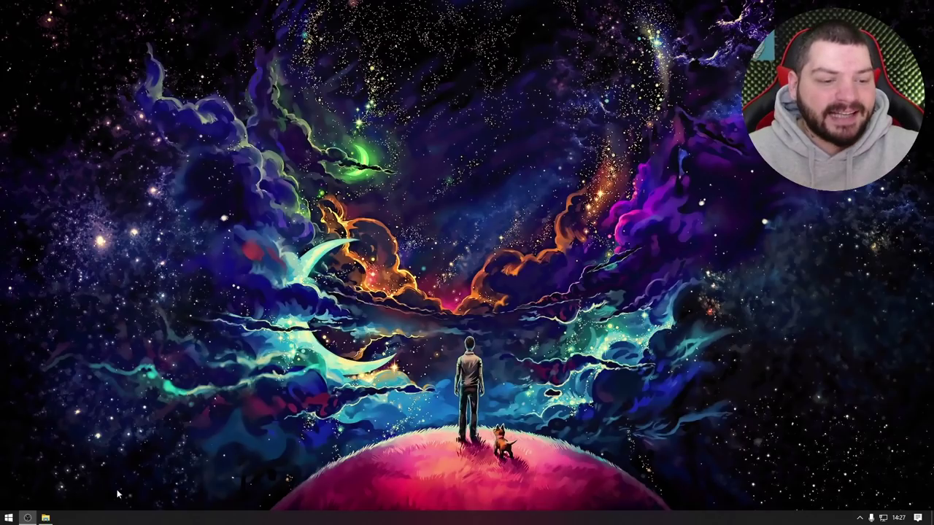
- Launch Adobe Premiere Pro CC 2019 from the Start menu and start a new project
click(9, 517)
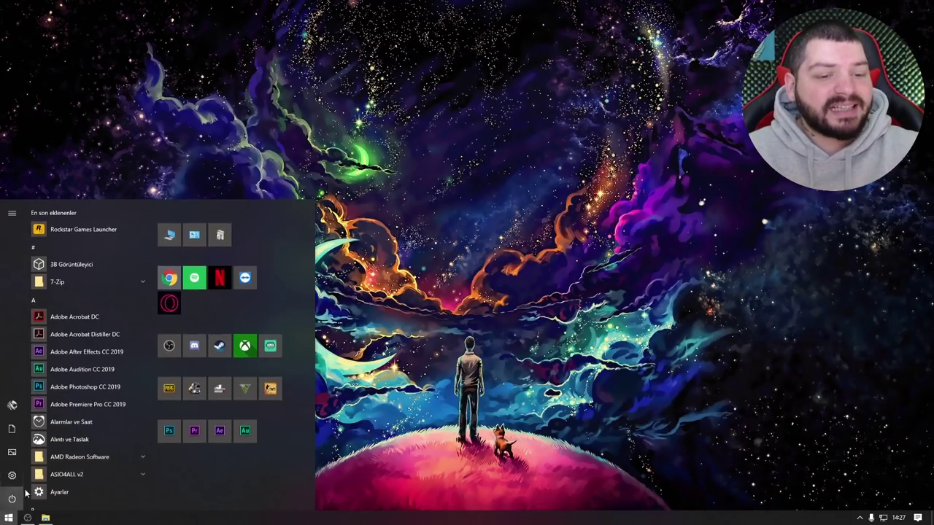
click(106, 407)
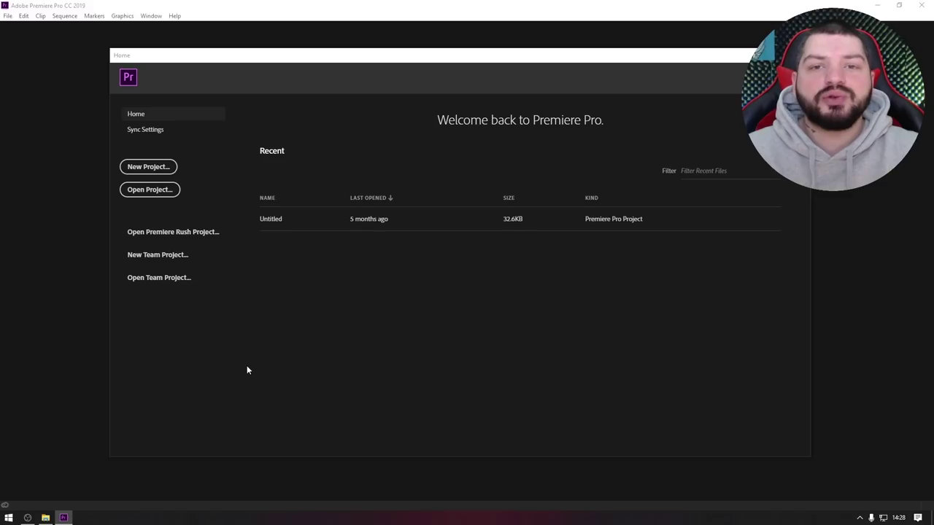
click(164, 171)
text(Video montaj)
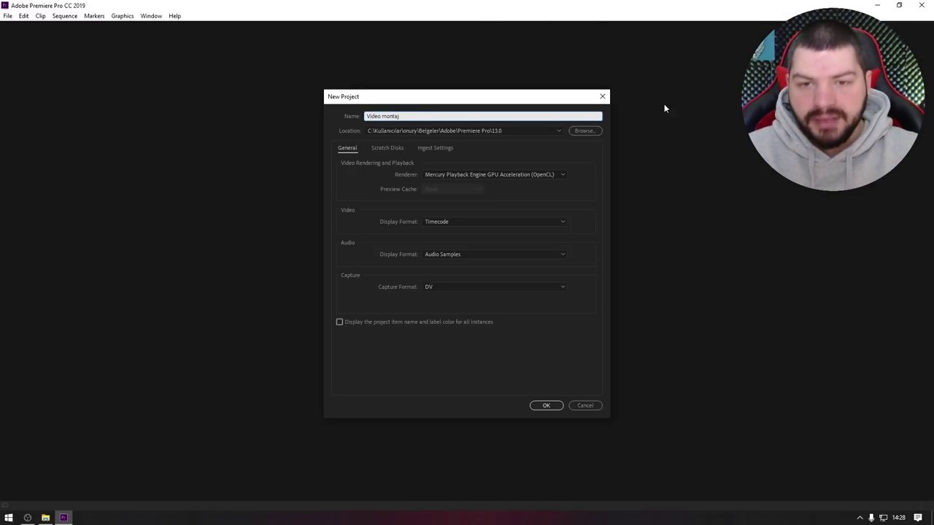
- Set the project location to the Desktop (Masaüstü) and create the 'Video montaj' project
click(584, 130)
scroll(361, 211, up, 2)
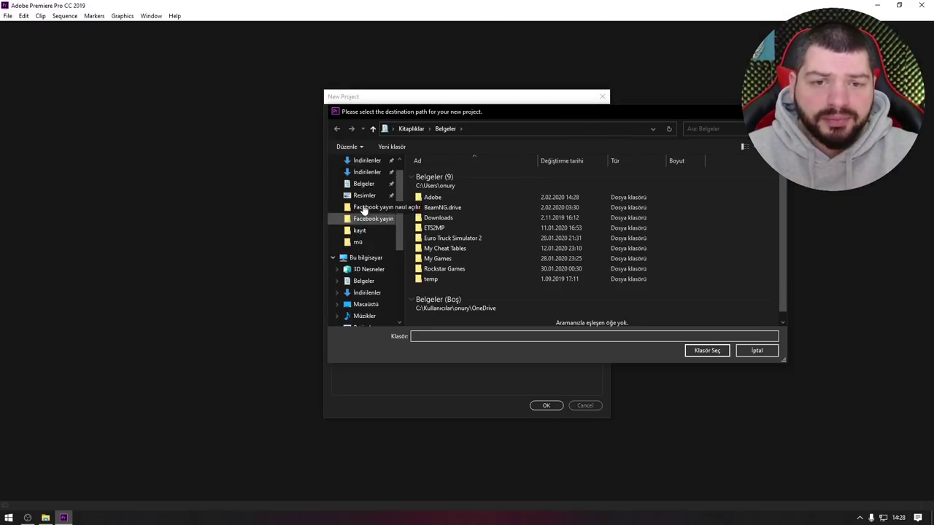
scroll(358, 182, up, 3)
click(358, 181)
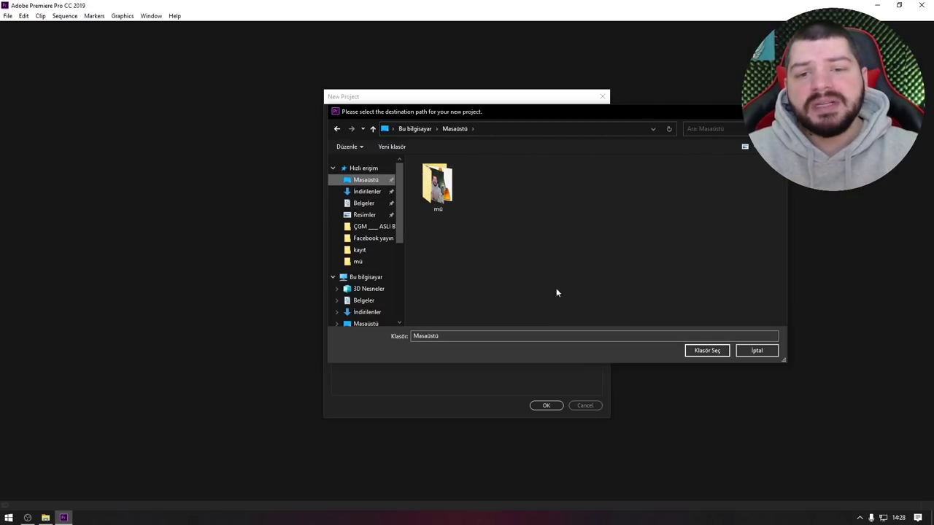
click(696, 352)
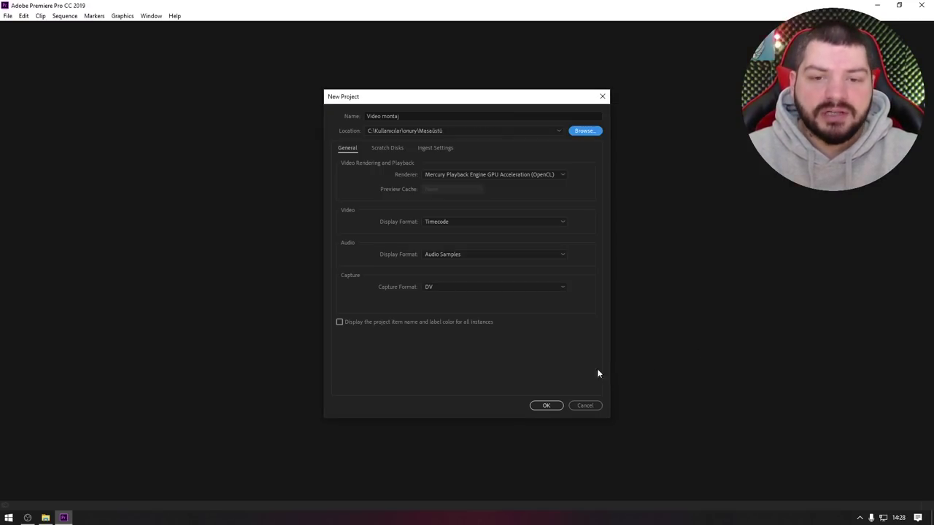
click(546, 406)
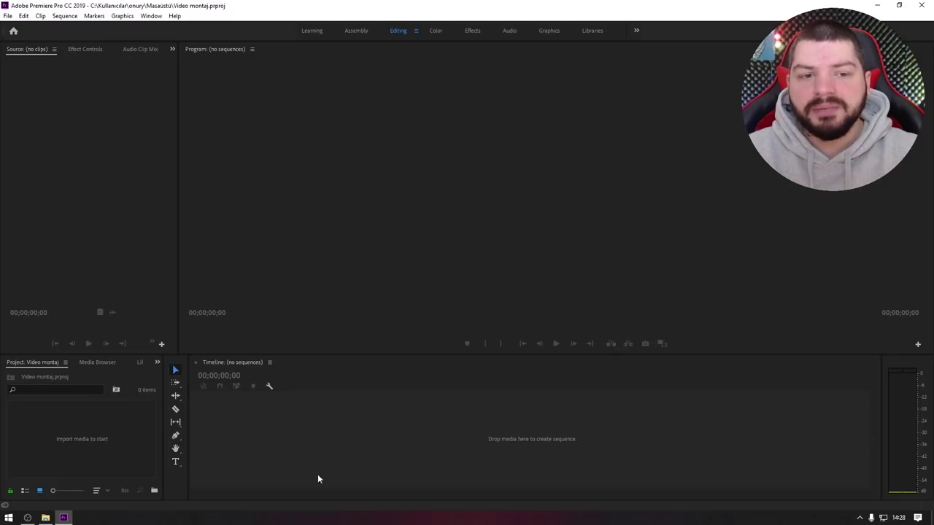
- Import video videosu.mp4 from File Explorer and drop it on the timeline to make the 'video videosu' sequence
click(420, 175)
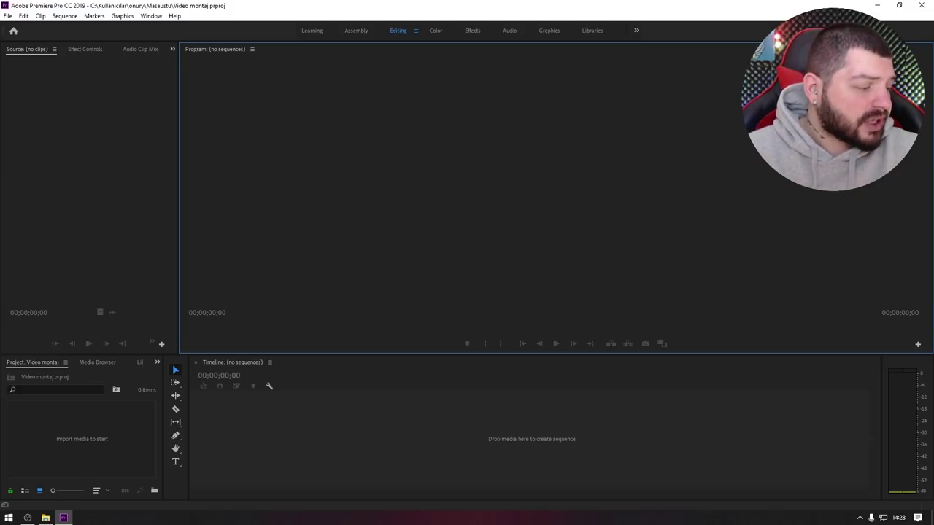
key(super+e)
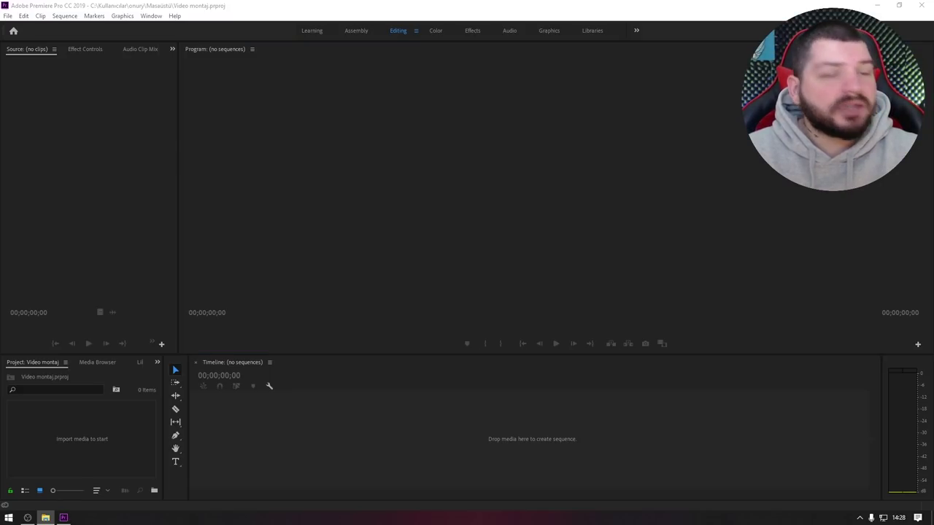
drag(4, 356, 86, 448)
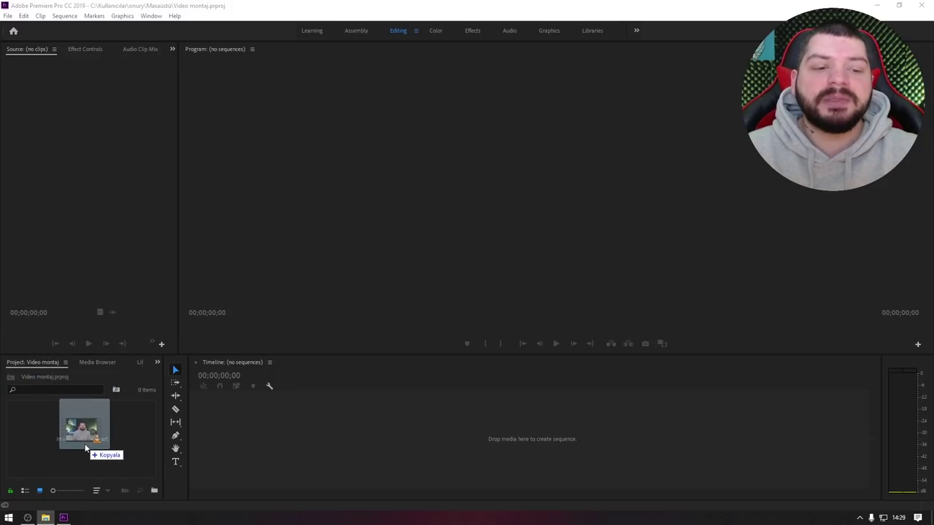
drag(86, 448, 70, 442)
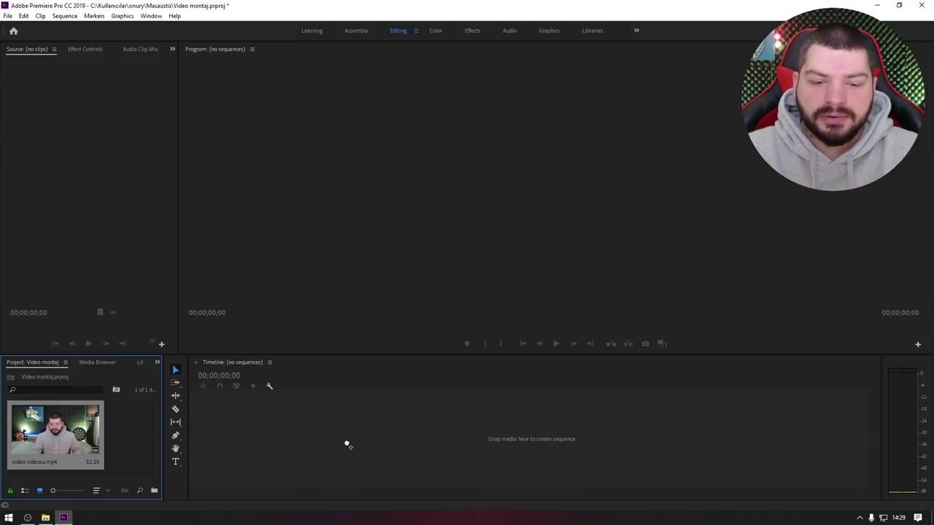
drag(348, 445, 323, 448)
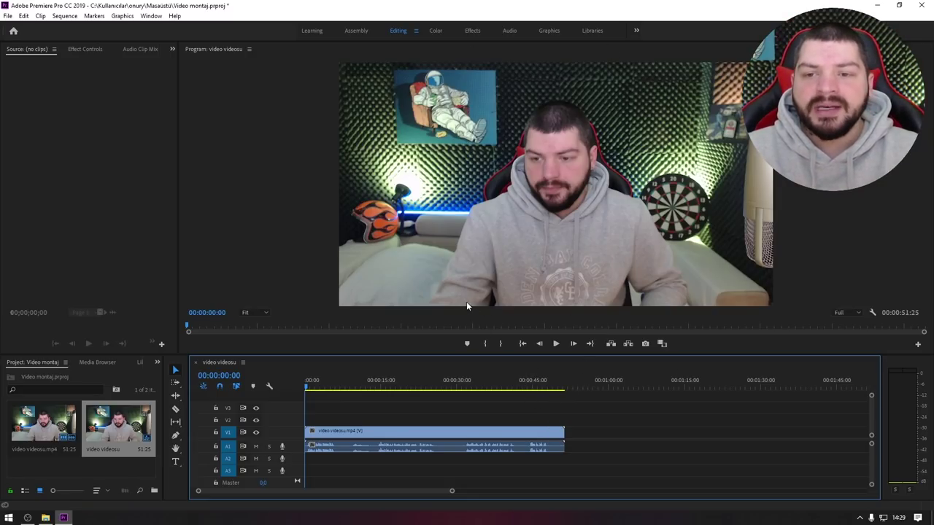
click(556, 345)
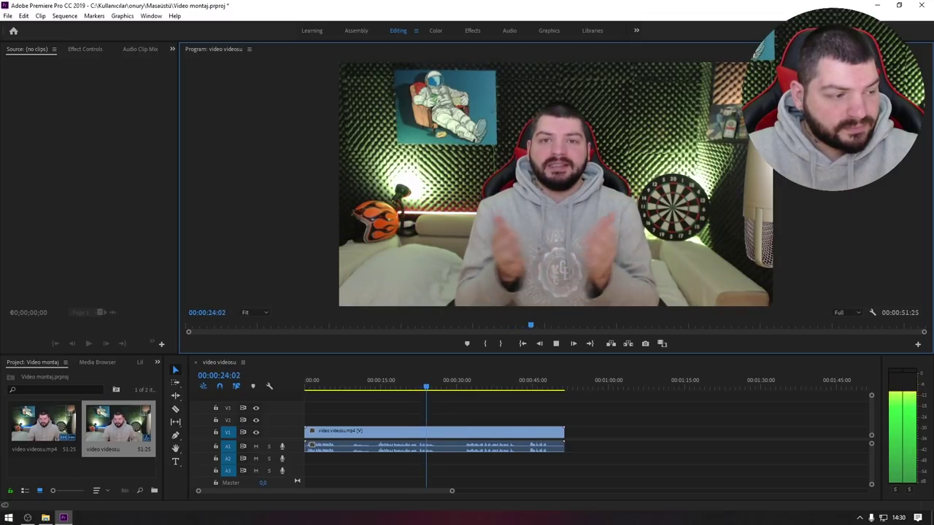
click(499, 388)
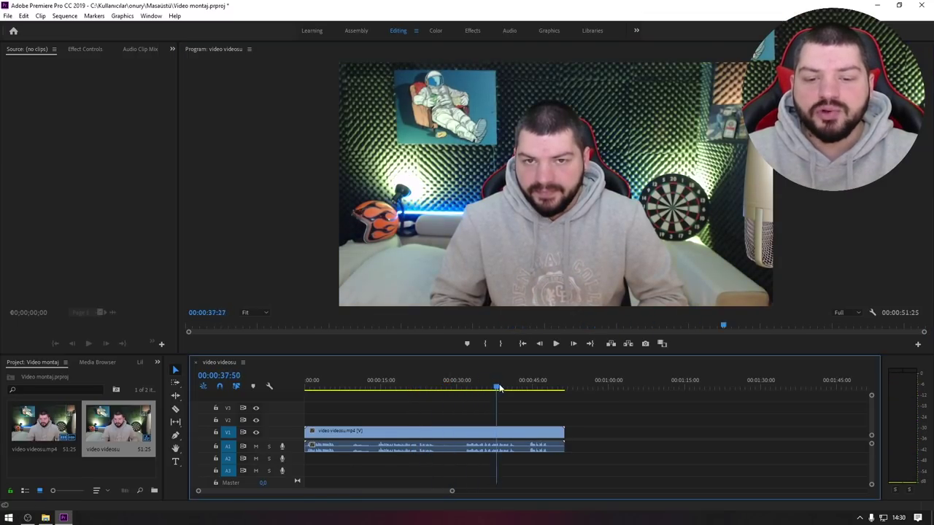
drag(499, 388, 278, 393)
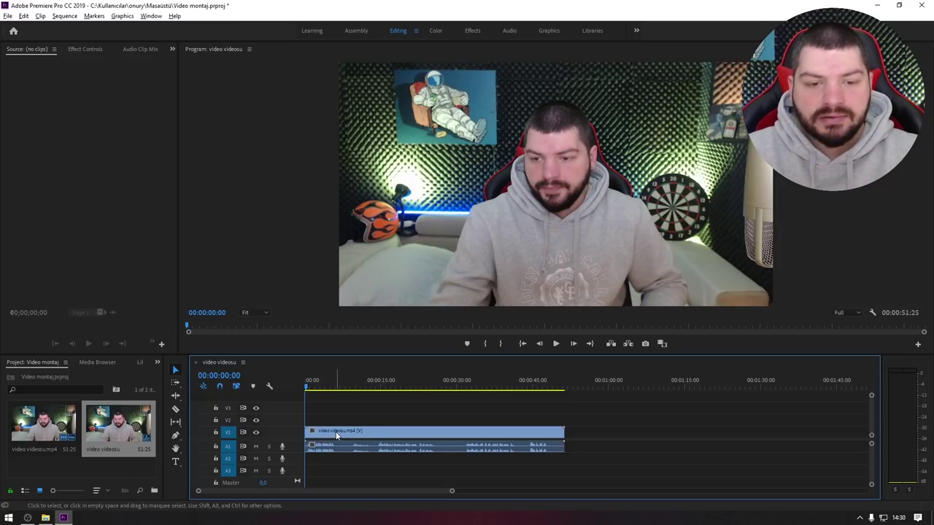
- Zoom the timeline so the clip's first eight seconds fill the view
key(equal)
key(equal)
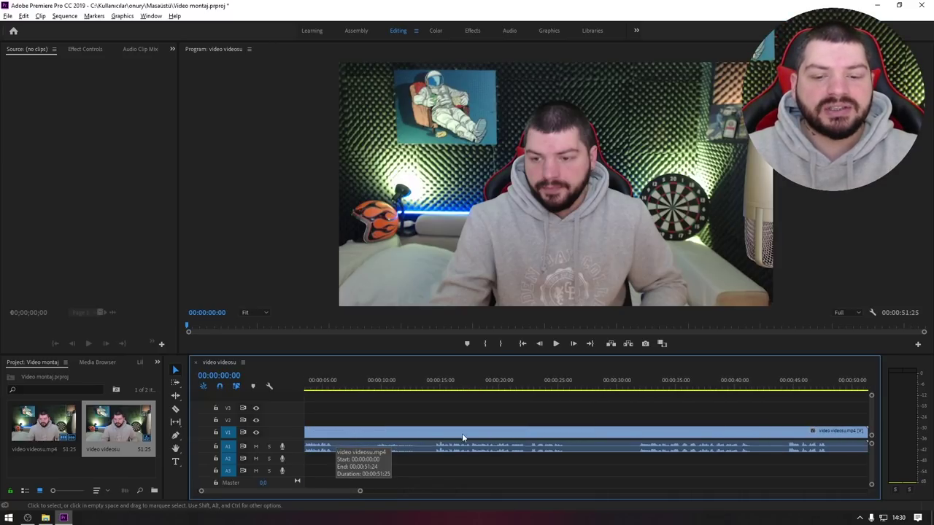
key(equal)
key(minus)
key(minus)
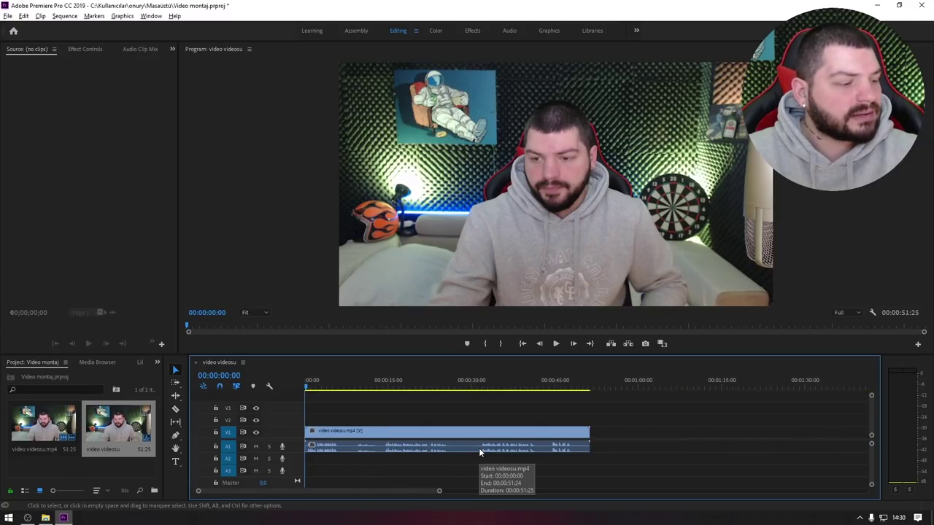
key(minus)
key(minus)
key(minus)
key(minus)
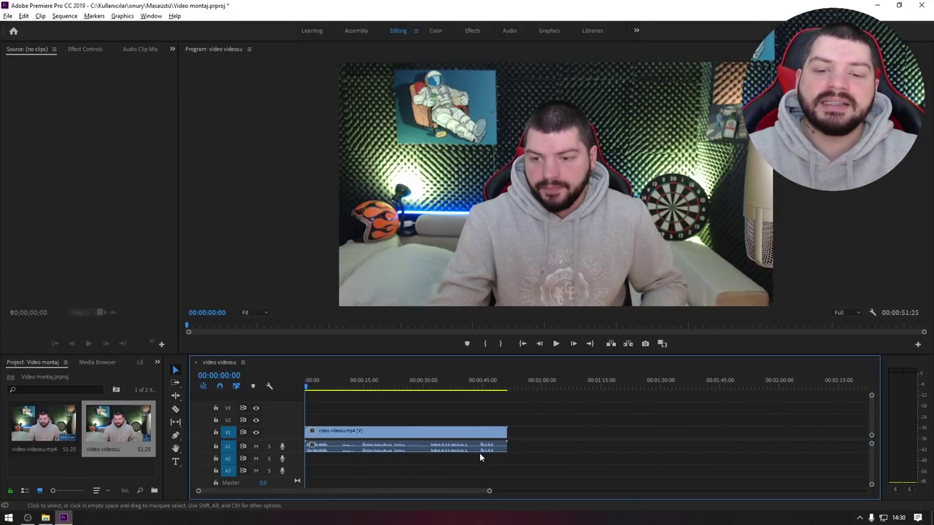
key(minus)
scroll(424, 470, up, 2)
scroll(430, 473, up, 3)
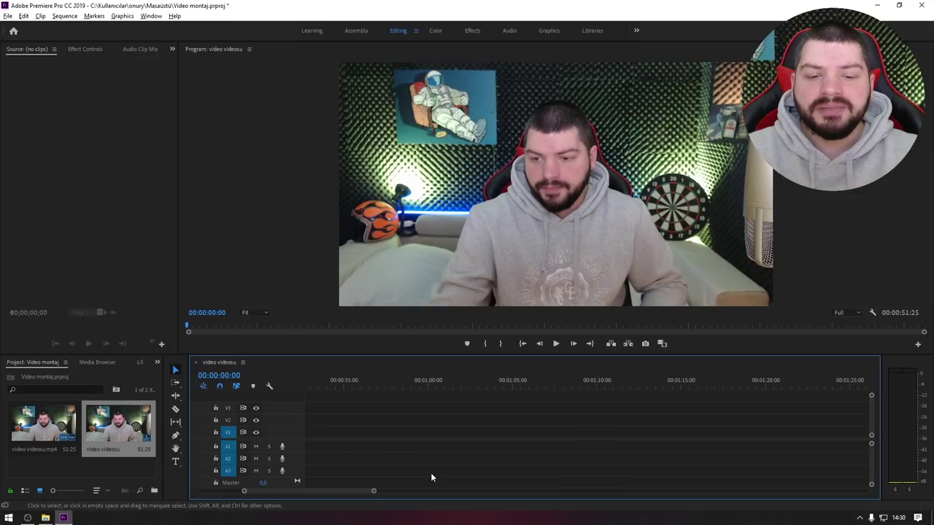
key(backslash)
scroll(336, 449, up, 4)
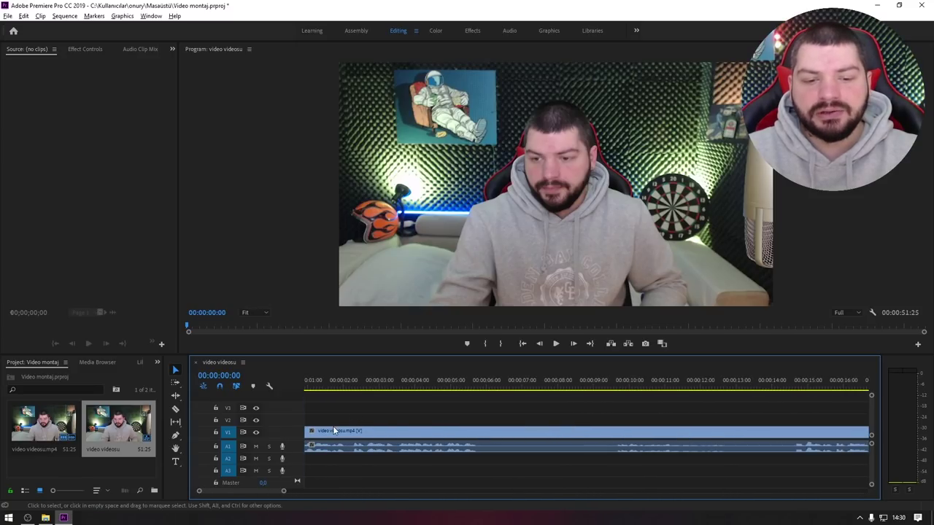
scroll(338, 451, up, 1)
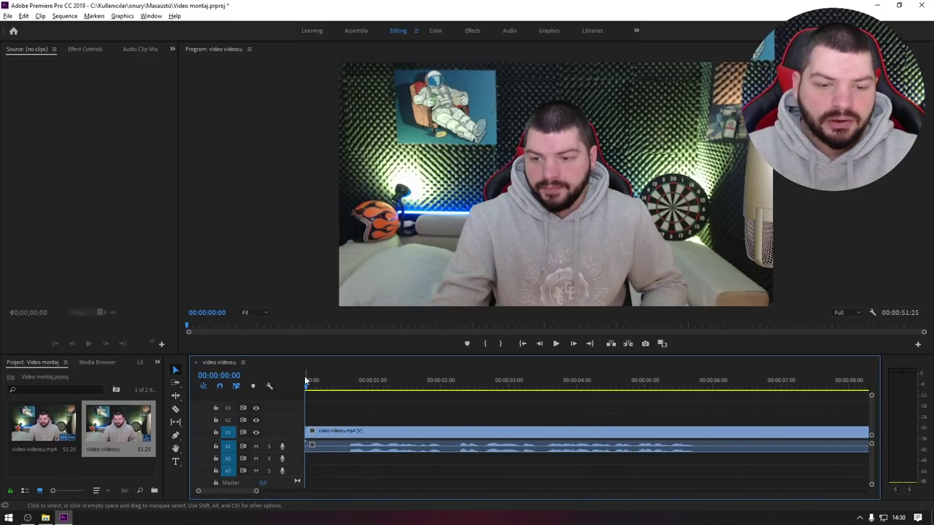
- Play the opening, stop the playhead at 00:00:01:09, and switch to the Razor tool
click(559, 346)
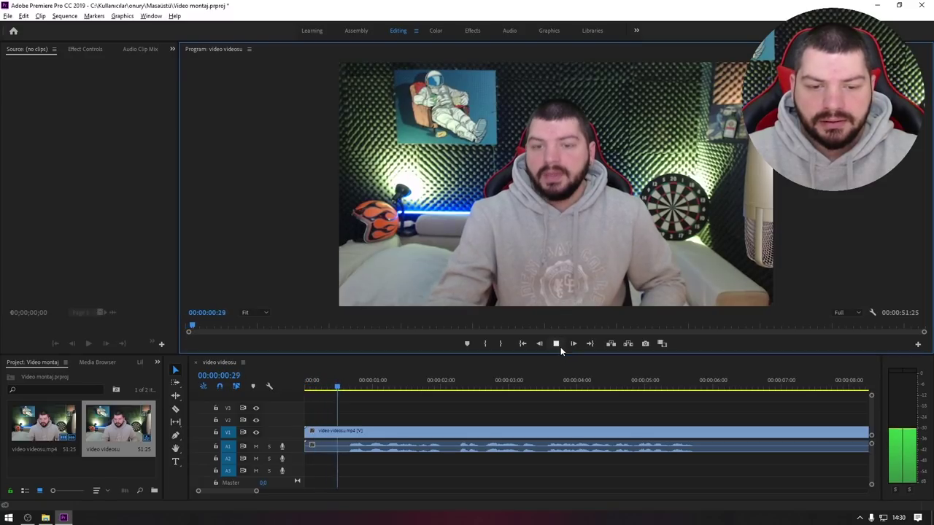
click(560, 347)
drag(386, 390, 277, 387)
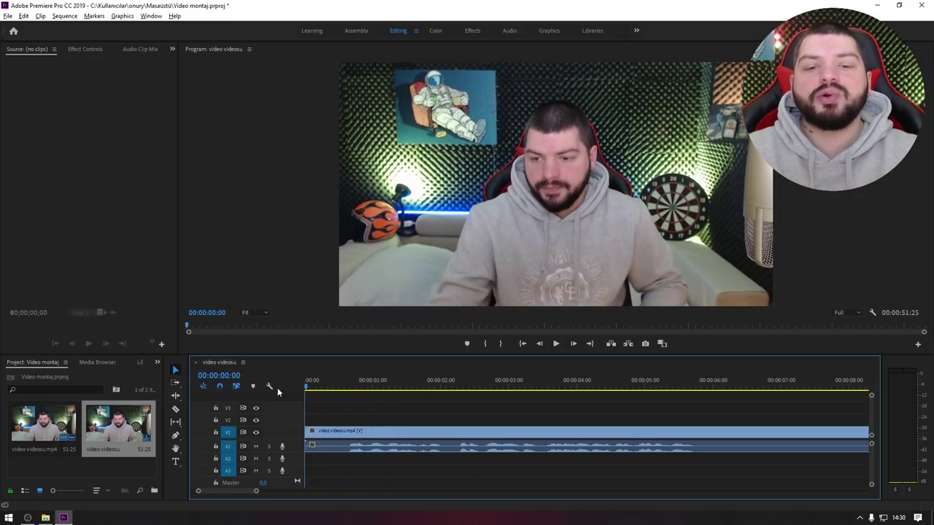
key(space)
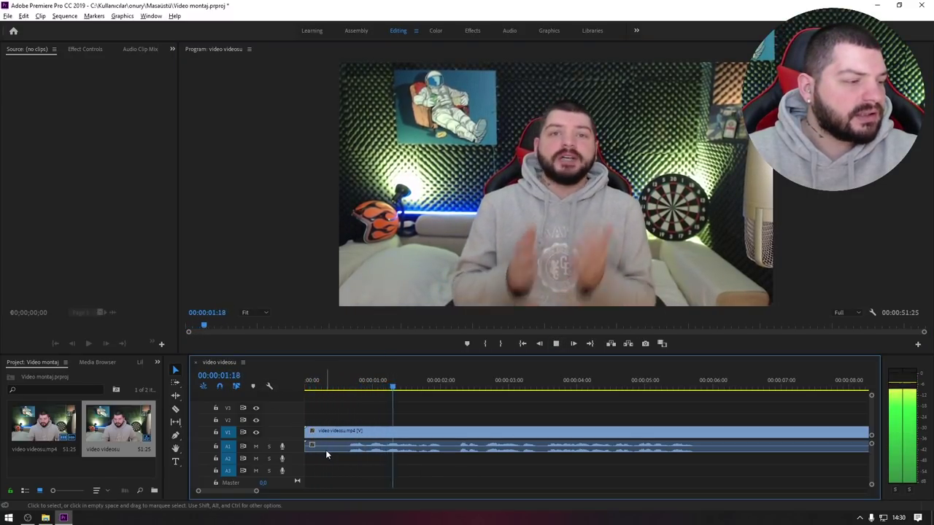
key(space)
drag(397, 388, 312, 389)
key(space)
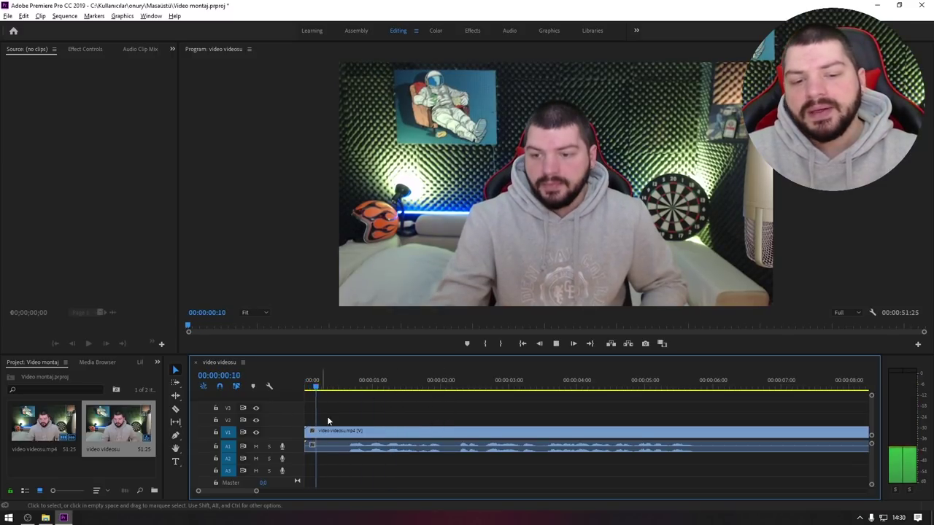
key(space)
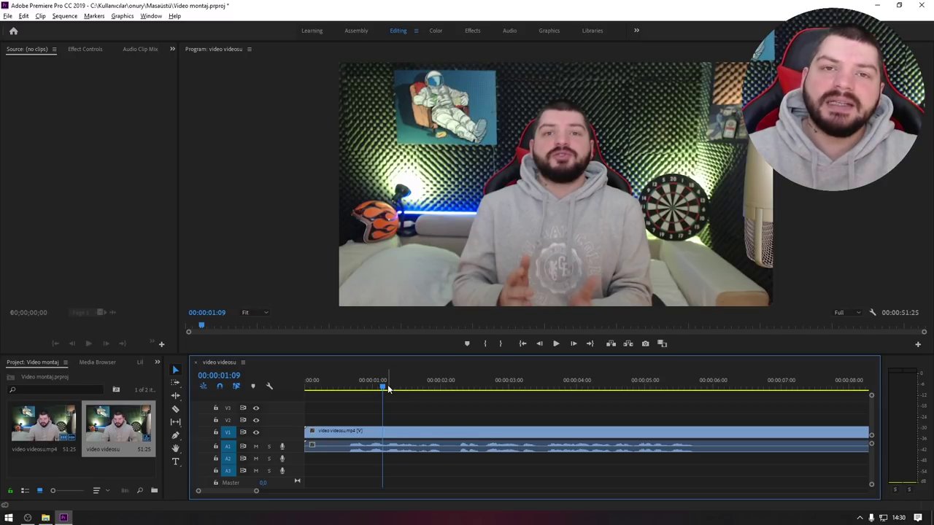
key(c)
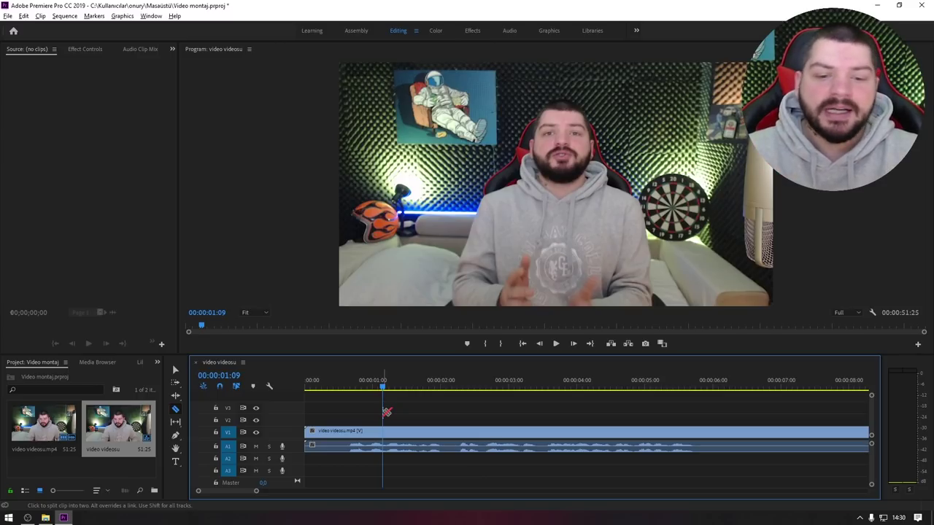
- Split the clip at the playhead with the Razor tool, then return to the Selection tool
scroll(351, 454, up, 5)
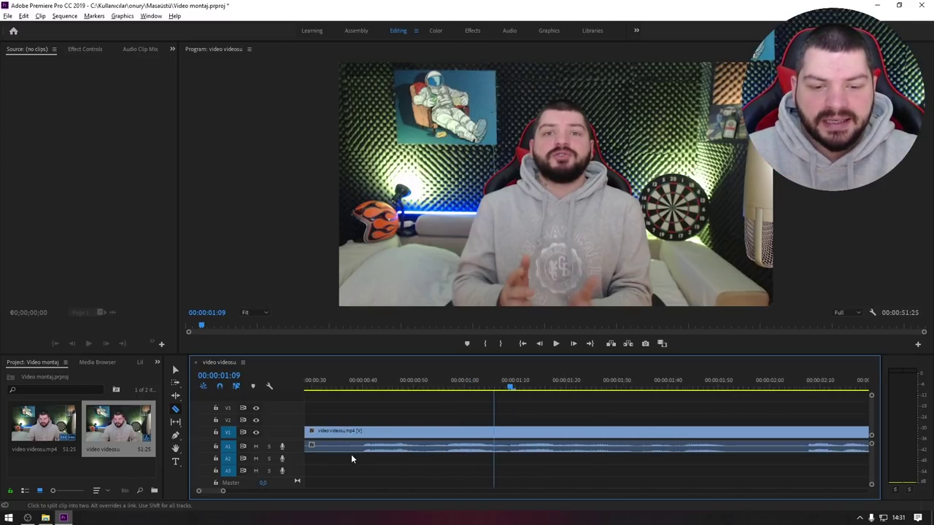
drag(365, 394, 306, 392)
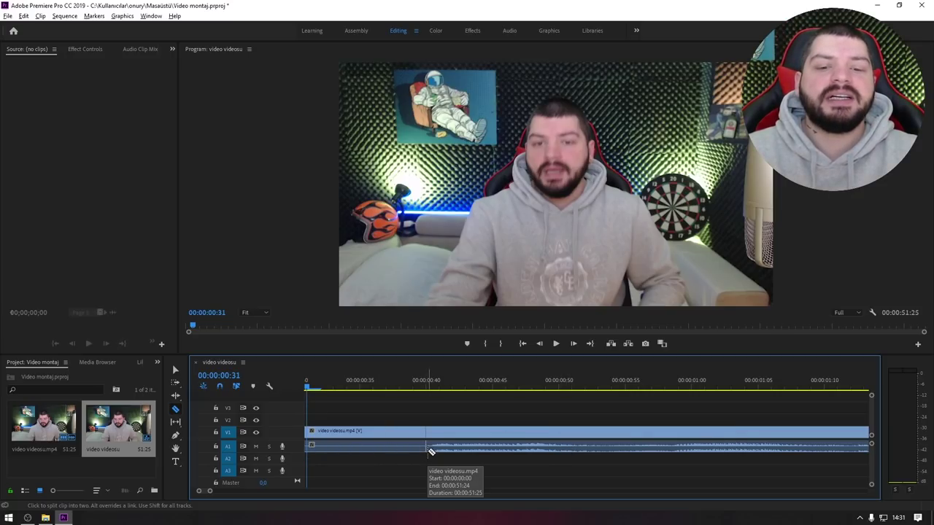
click(429, 451)
key(v)
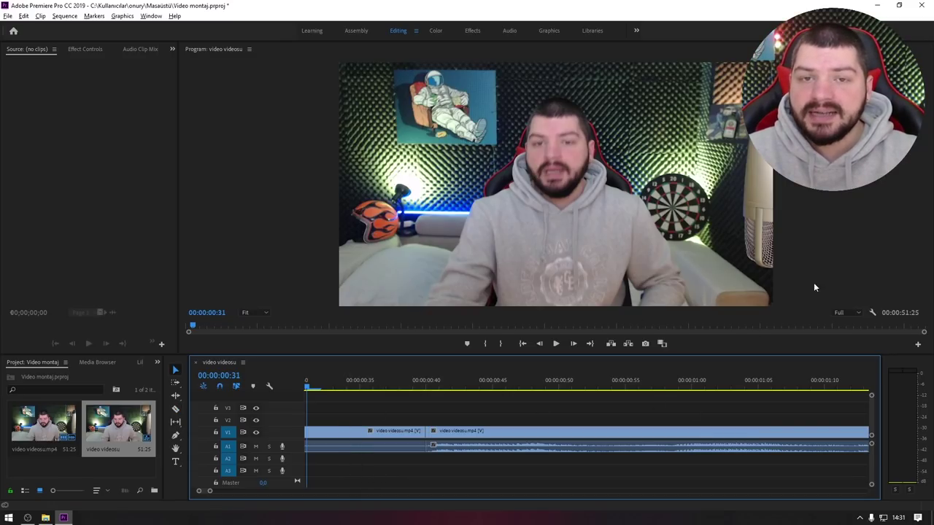
- Delete the opening piece and Ripple Delete the gap so the clip starts at zero
click(362, 435)
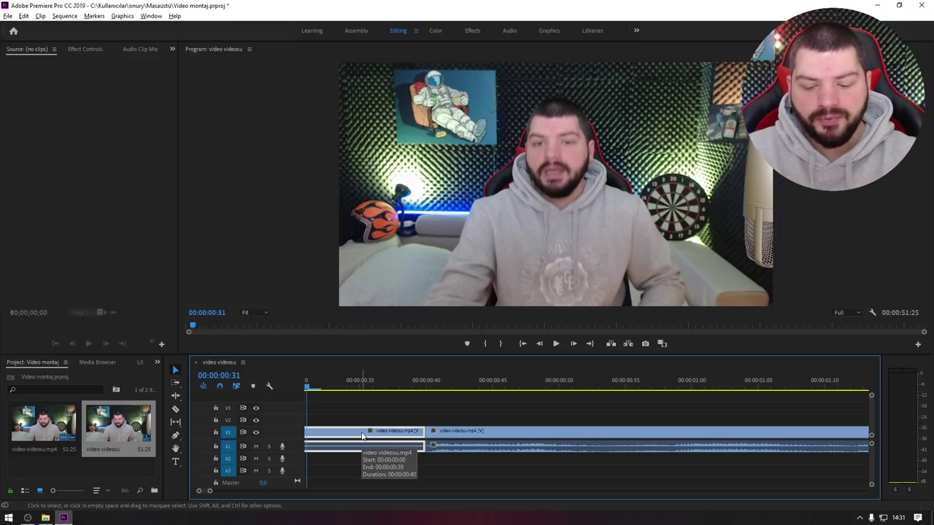
key(Delete)
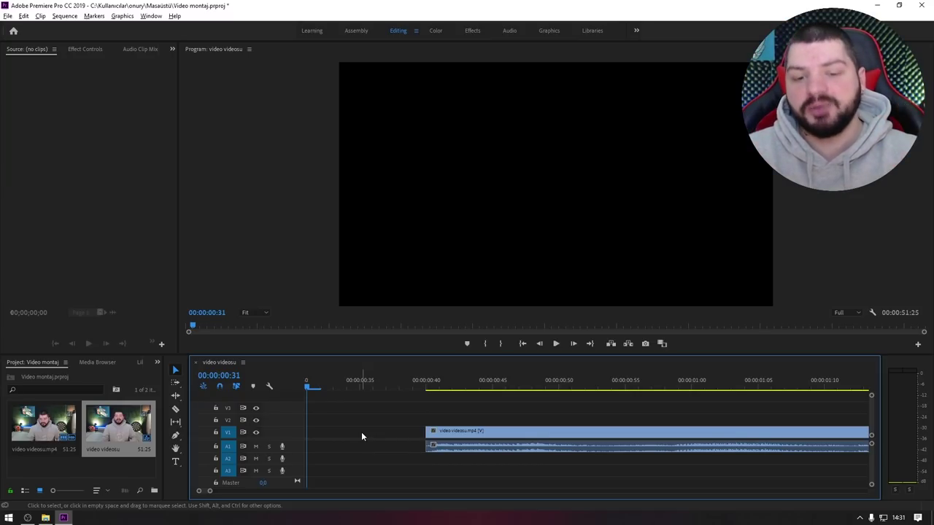
right_click(355, 432)
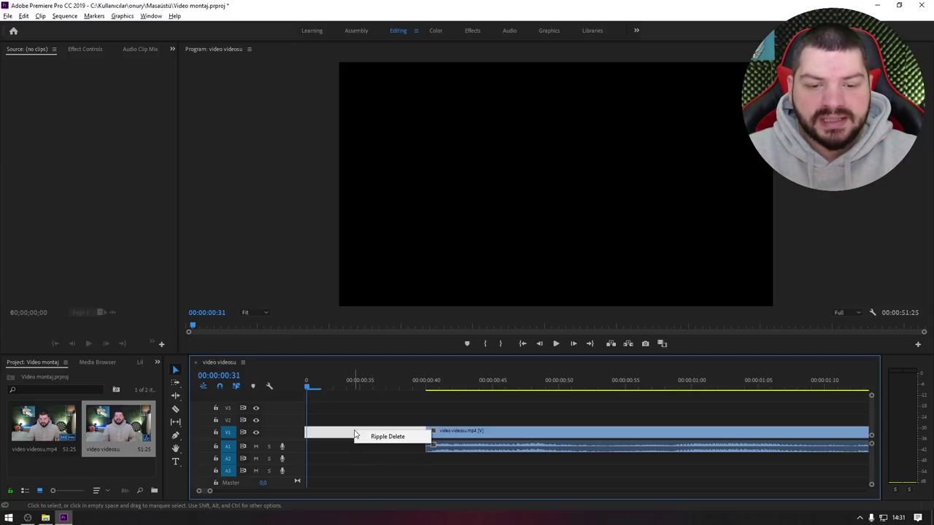
click(385, 437)
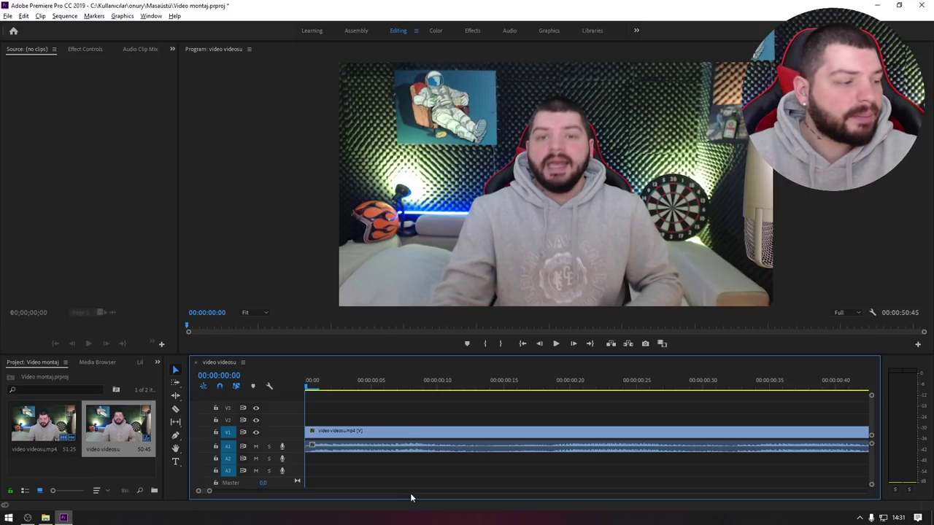
- Locate the first unwanted stretch, razor it out, and Ripple Delete the gap
key(space)
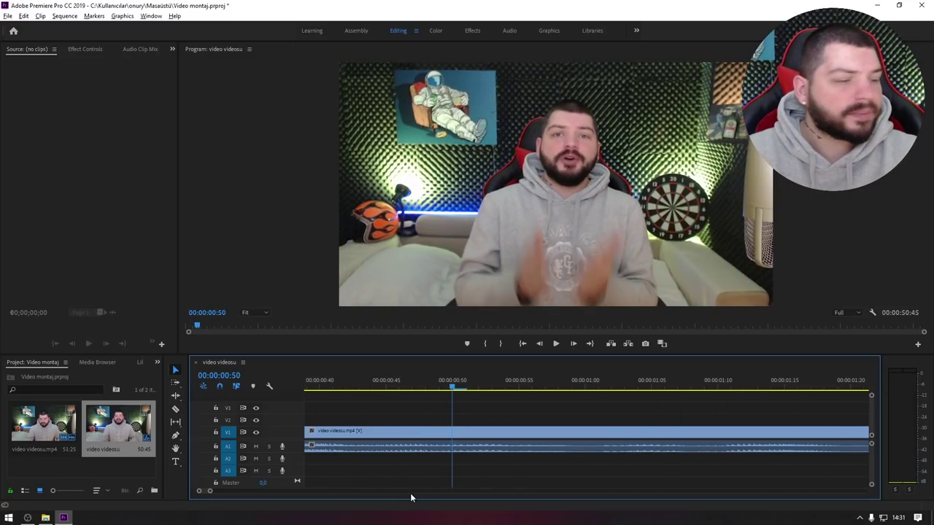
scroll(410, 487, down, 5)
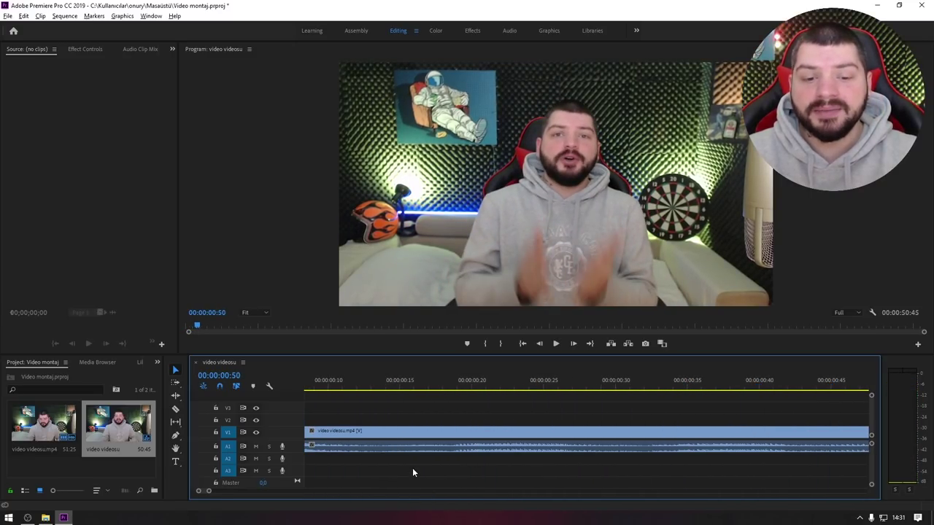
scroll(428, 464, down, 3)
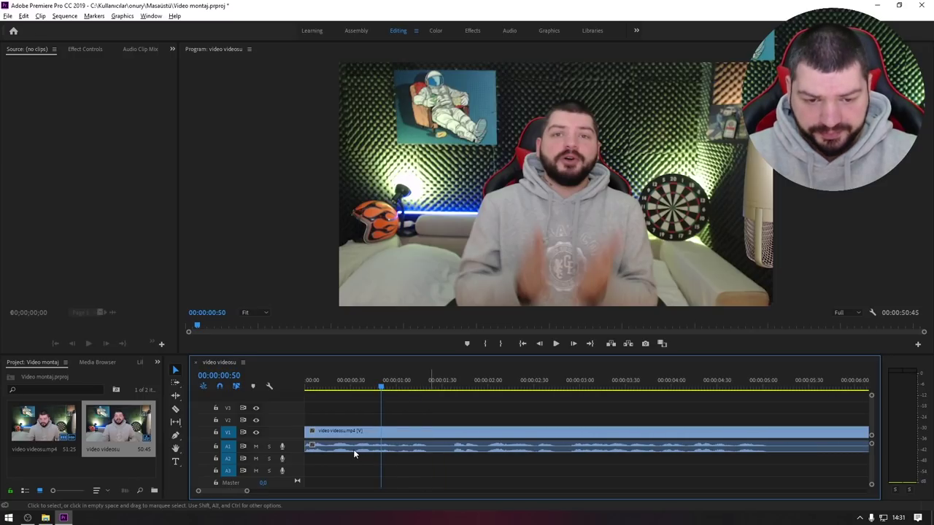
click(306, 389)
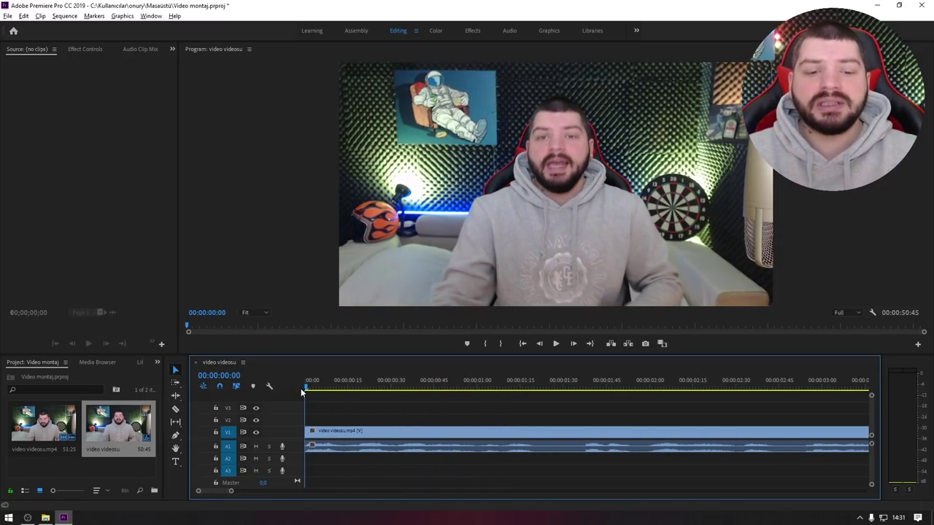
key(space)
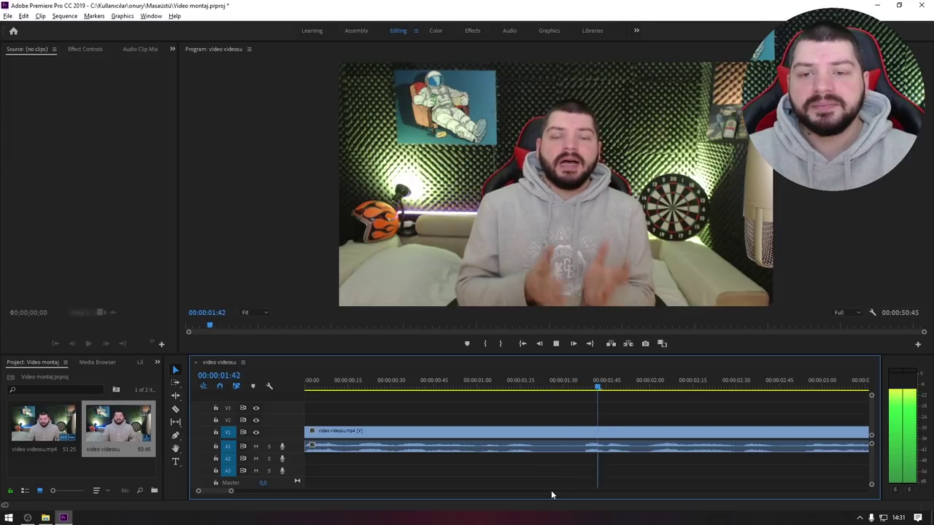
key(space)
key(c)
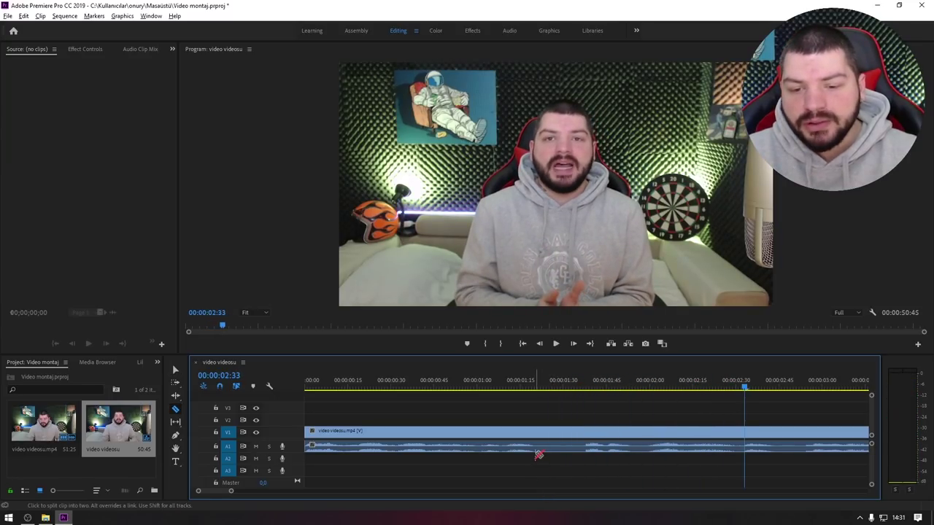
click(584, 450)
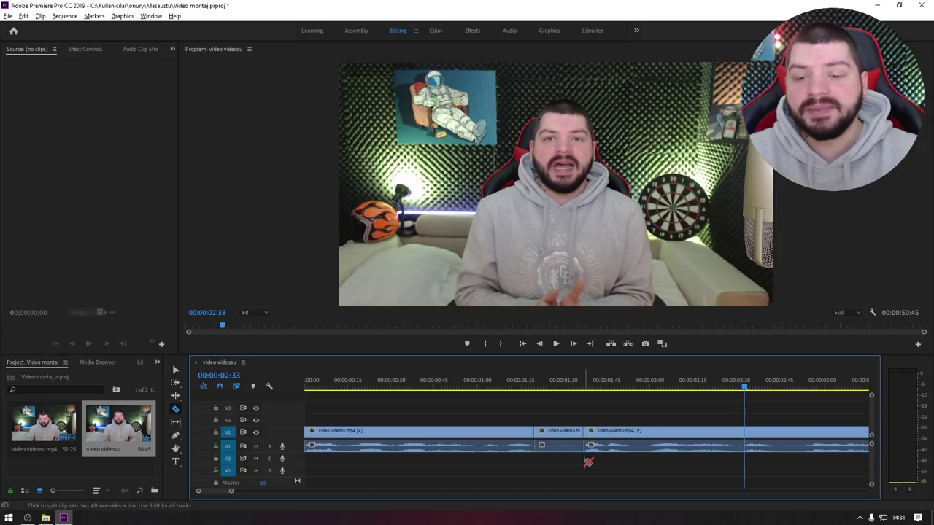
key(v)
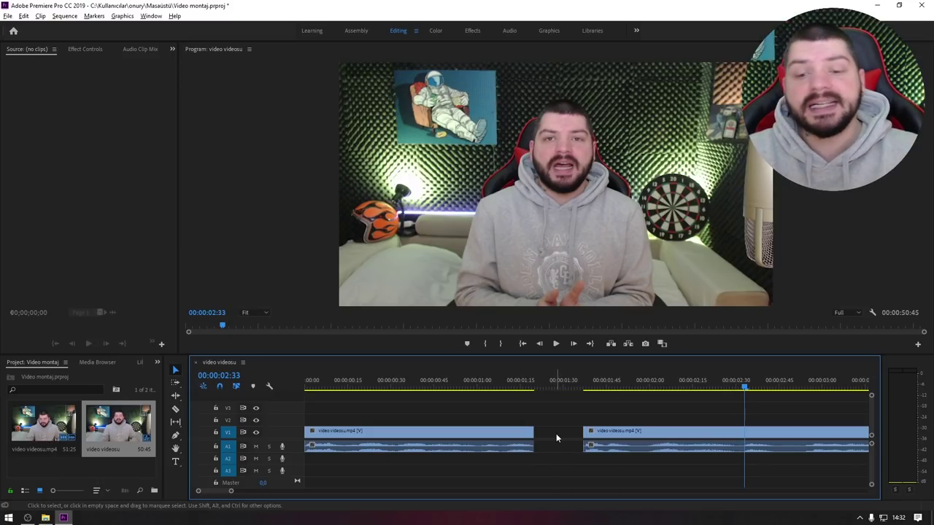
right_click(557, 435)
click(567, 441)
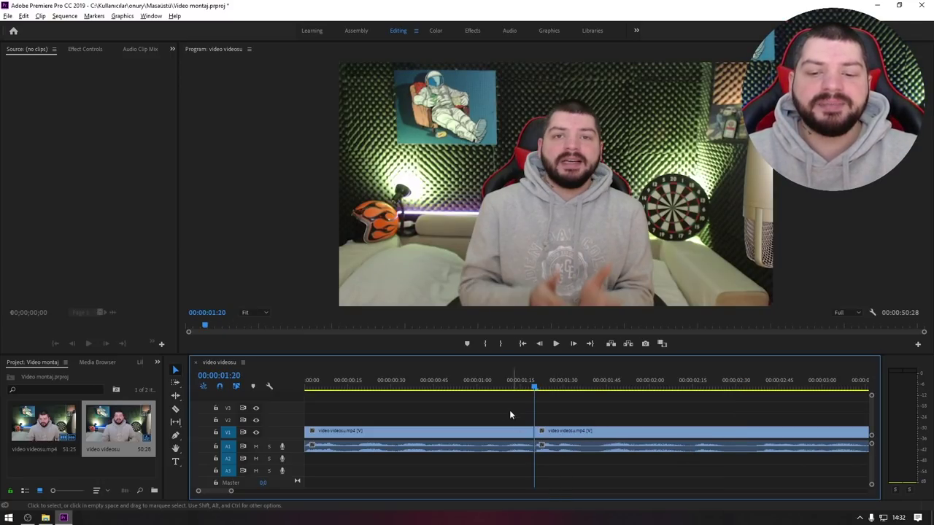
- Replay the edited sequence from the start and stop at the next unwanted part
key(Home)
key(space)
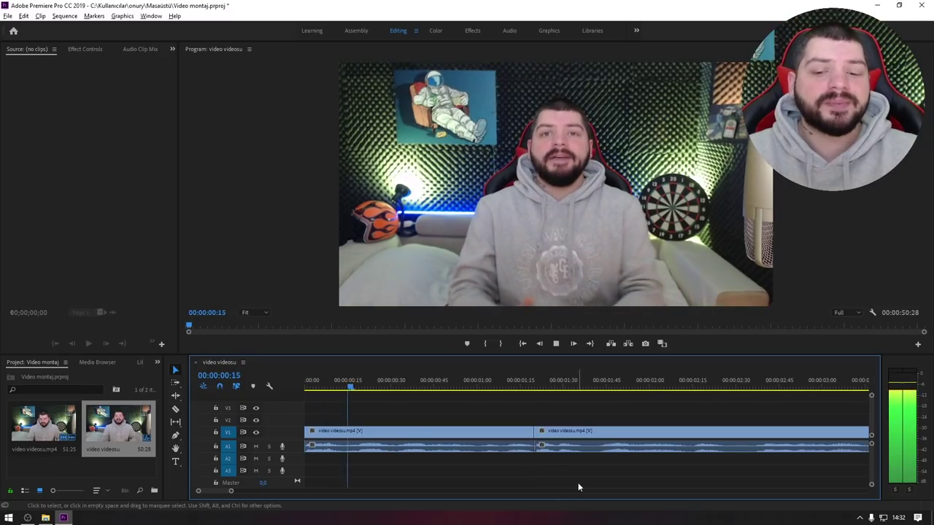
key(space)
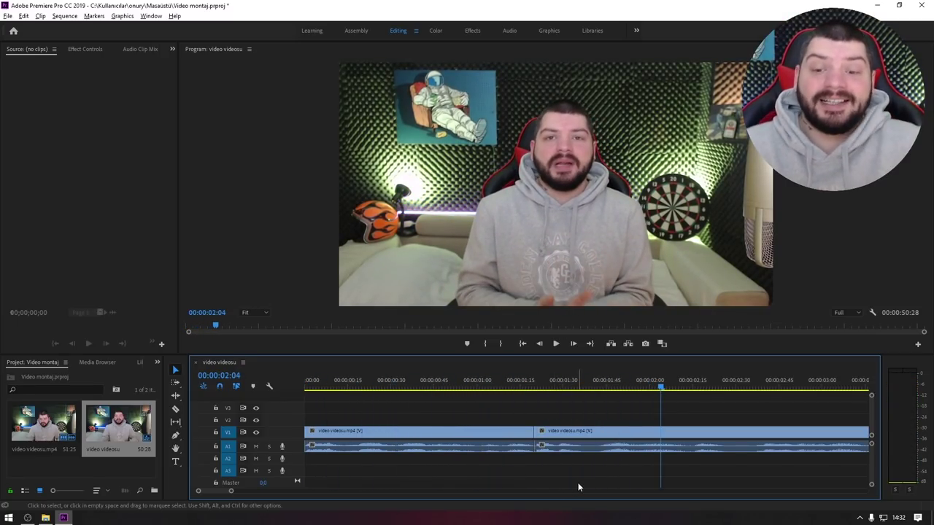
drag(536, 387, 307, 387)
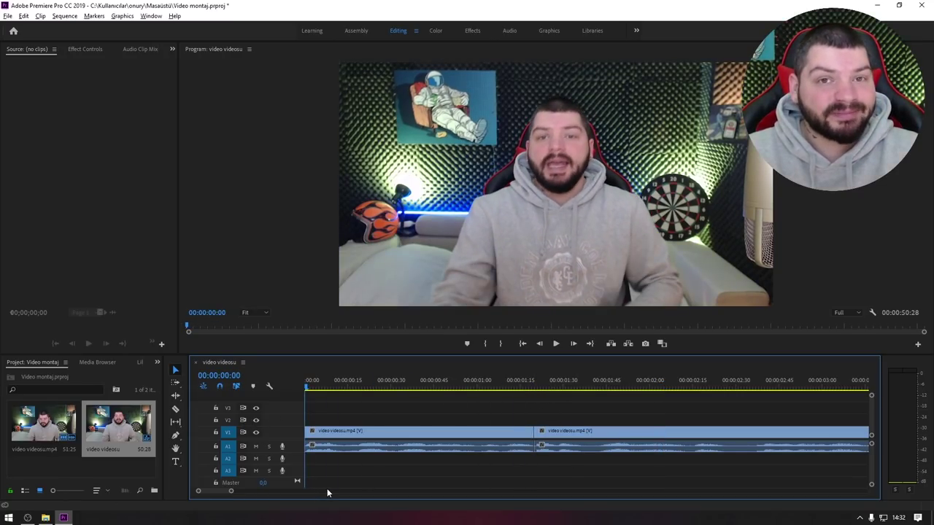
key(space)
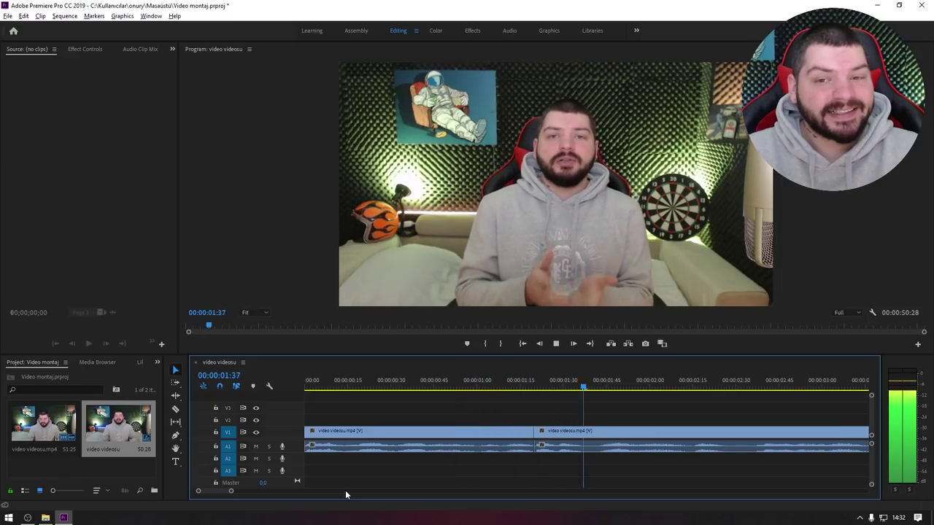
key(space)
- Cut out the second unwanted stretch and Ripple Delete its gap, leaving the sequence at 50:17
scroll(484, 460, down, 3)
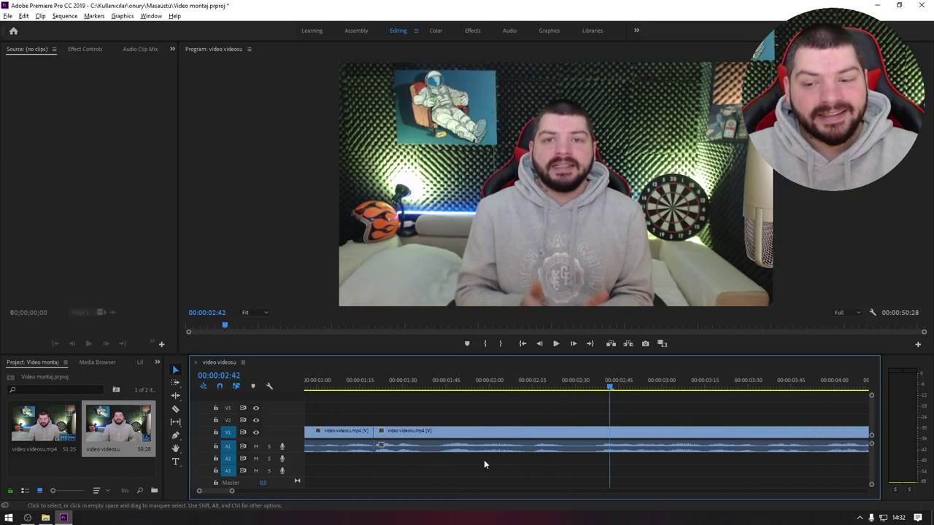
scroll(544, 457, up, 2)
scroll(470, 448, up, 1)
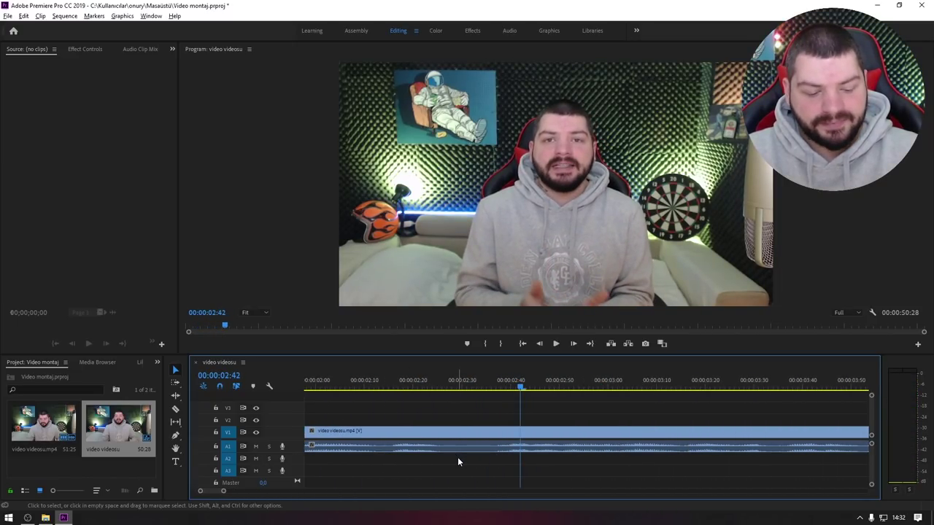
key(c)
click(444, 453)
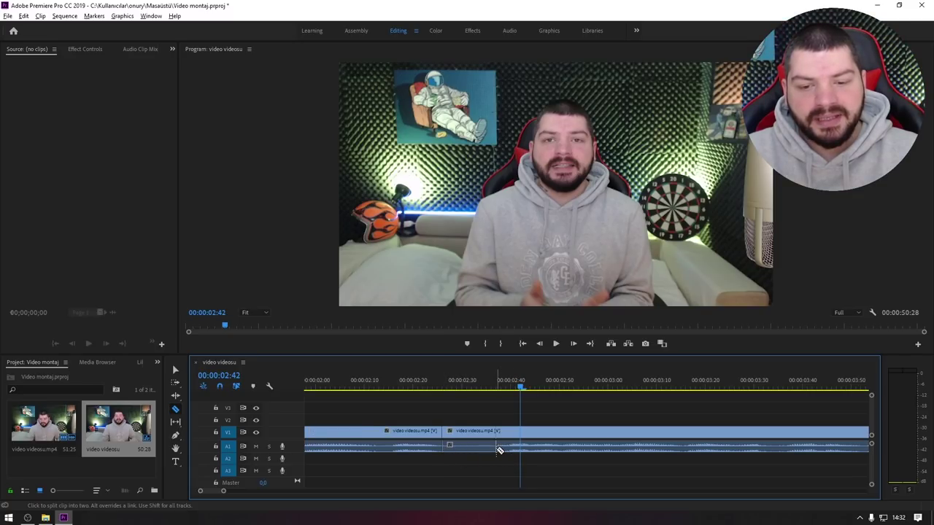
key(v)
click(474, 447)
right_click(470, 446)
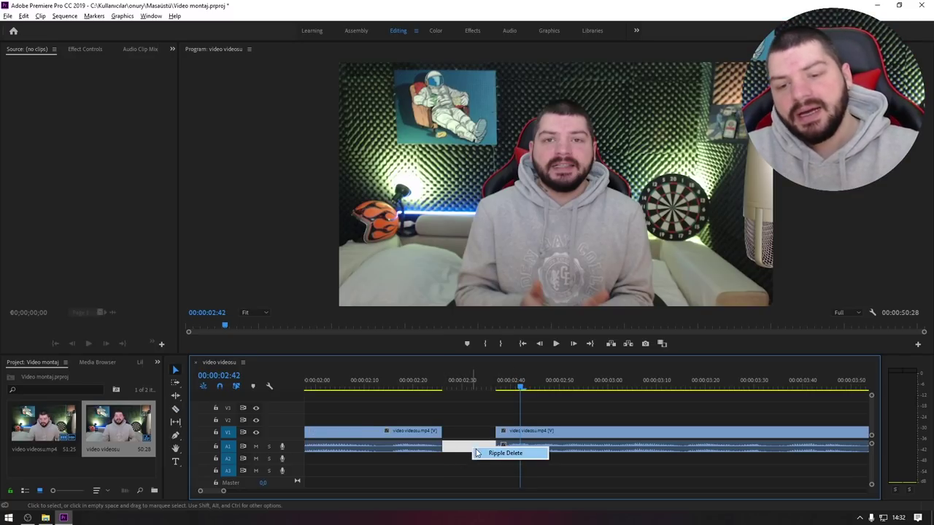
click(482, 454)
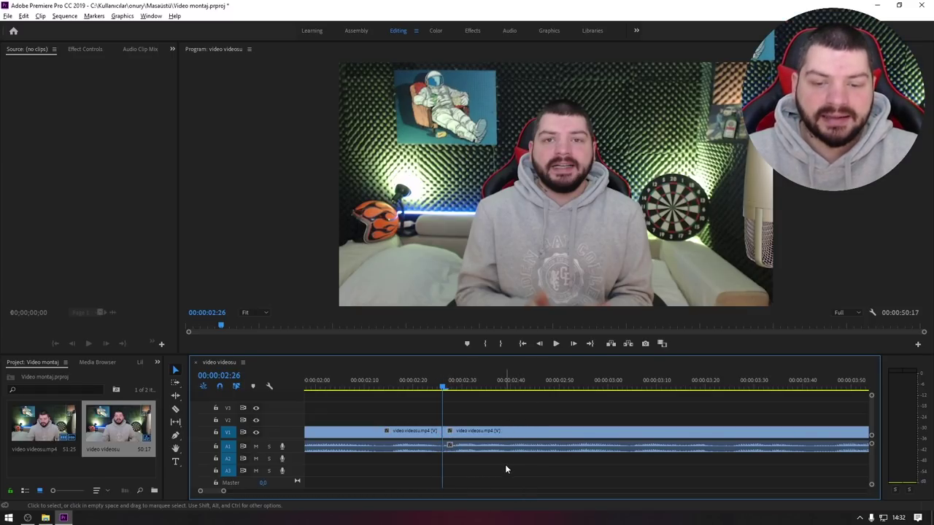
key(minus)
key(minus)
key(minus)
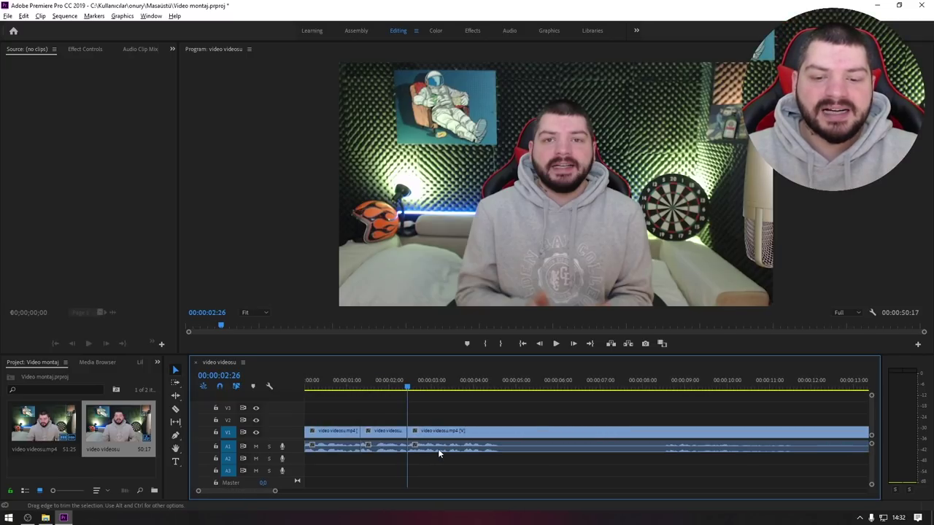
key(Home)
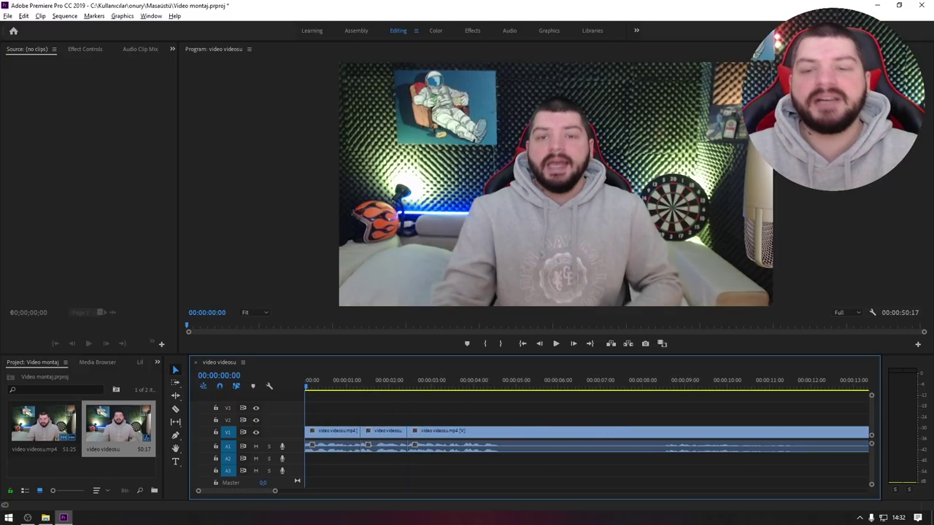
- Play back and razor both ends of the unwanted stretch near 00:00:13:40
key(space)
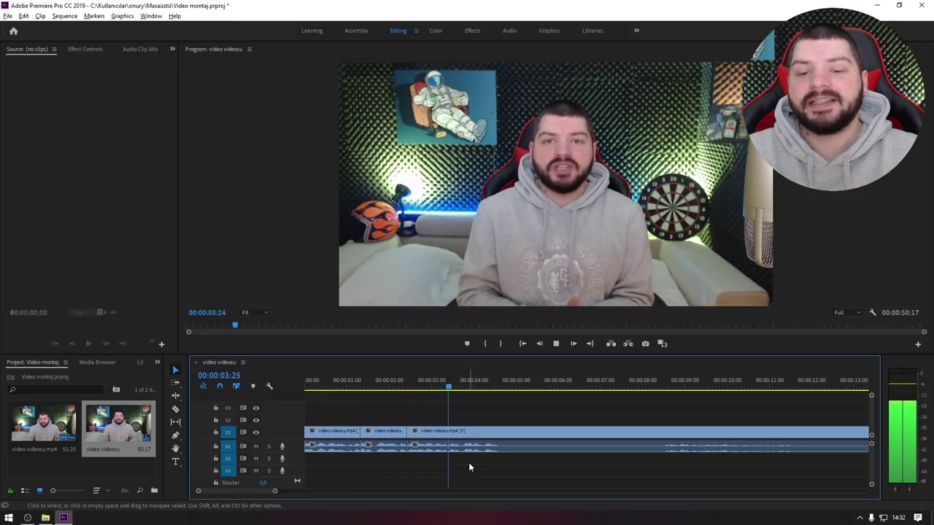
key(space)
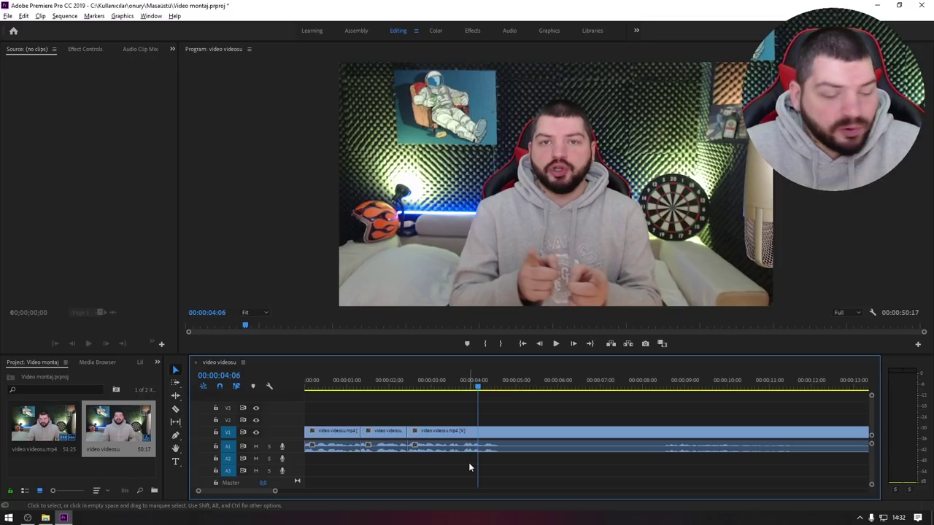
key(c)
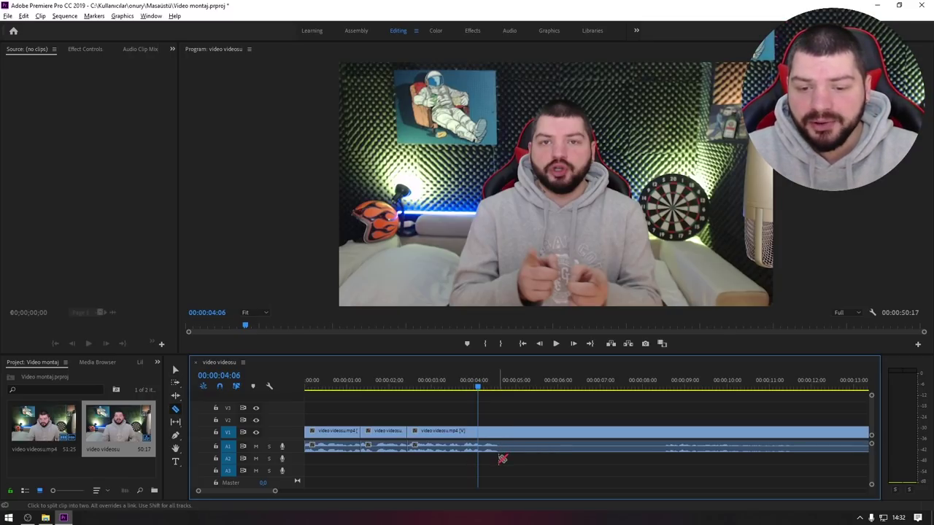
key(space)
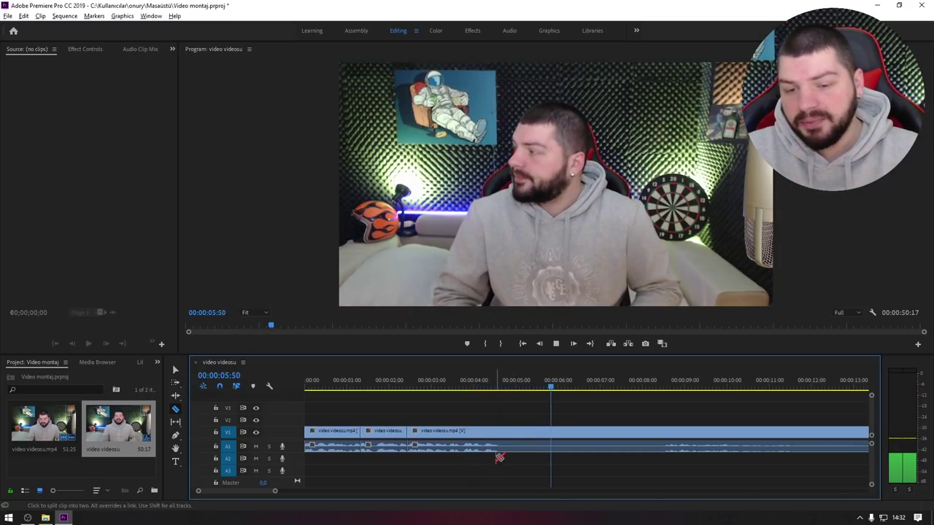
click(500, 452)
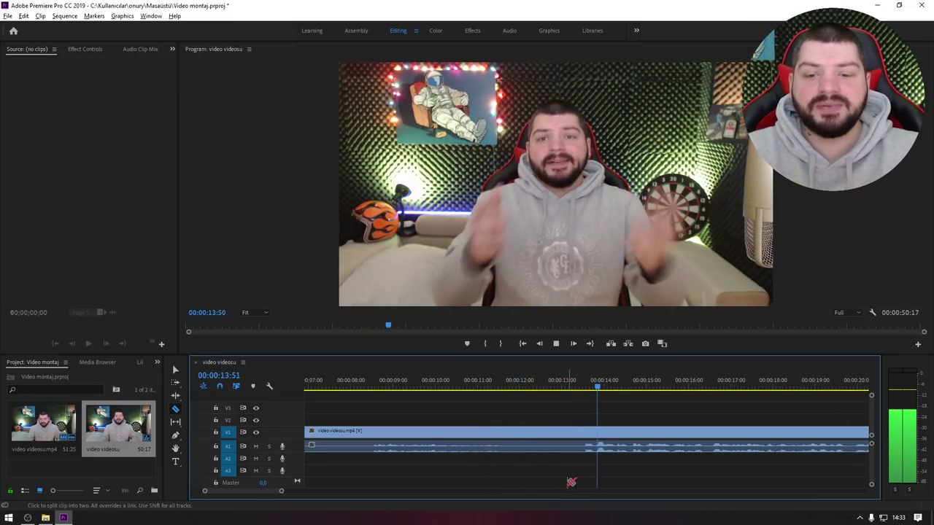
key(space)
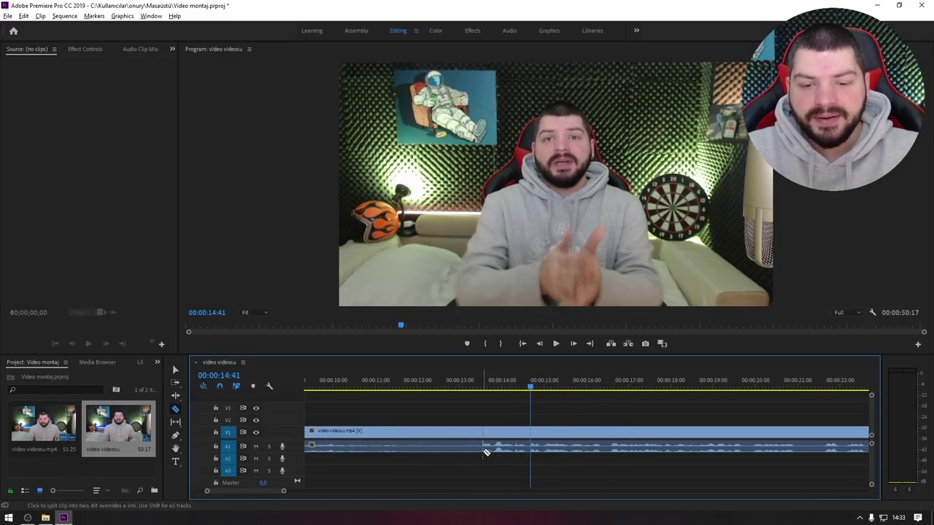
click(483, 447)
- Ripple Delete the unwanted stretch so the sequence runs 41:20, then replay from the start
key(v)
click(413, 446)
right_click(412, 451)
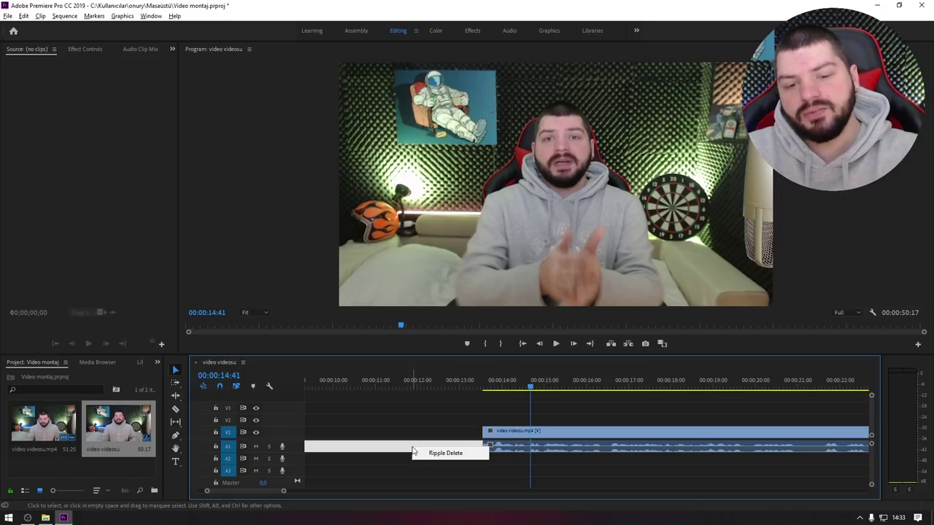
click(430, 454)
key(Home)
key(space)
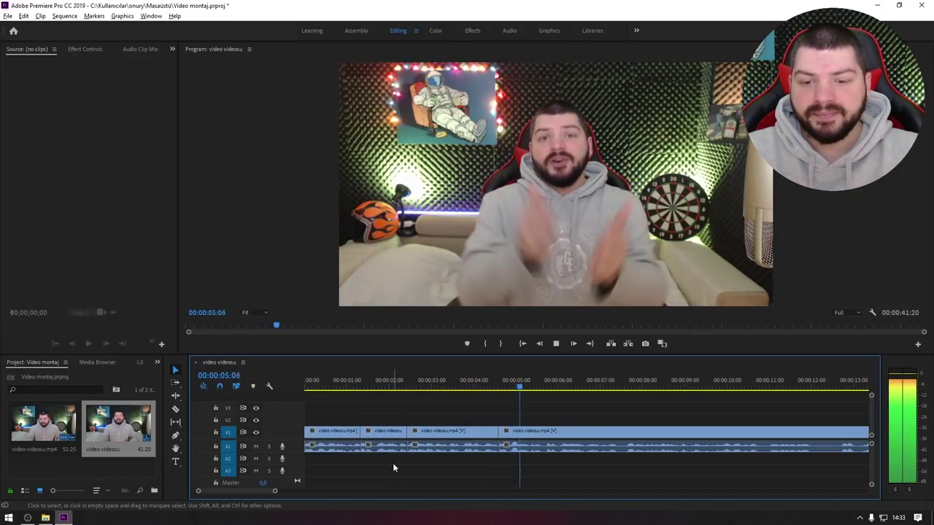
- Cut out the short pause around 7.5 seconds and Ripple Delete its gap
scroll(392, 463, down, 2)
scroll(401, 463, down, 2)
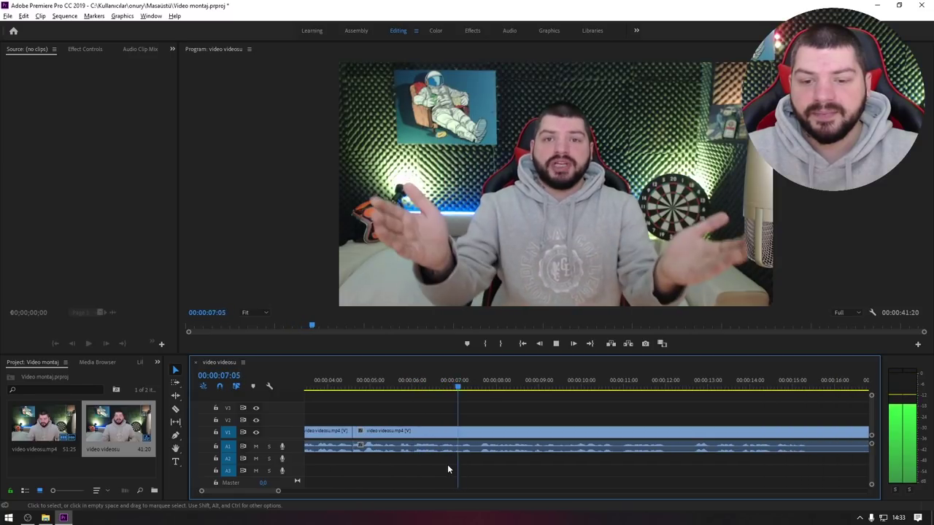
scroll(470, 458, up, 3)
key(space)
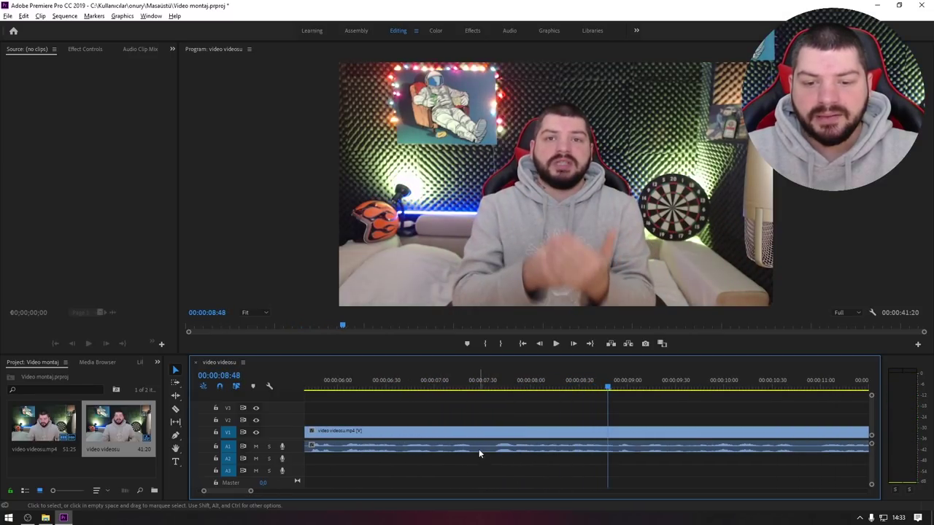
key(c)
click(472, 451)
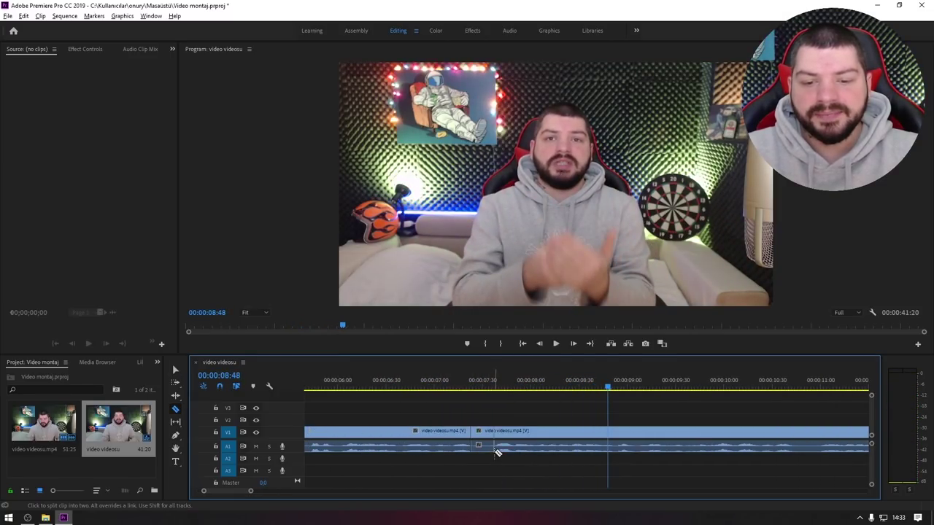
click(496, 453)
key(v)
click(488, 455)
key(Delete)
right_click(485, 451)
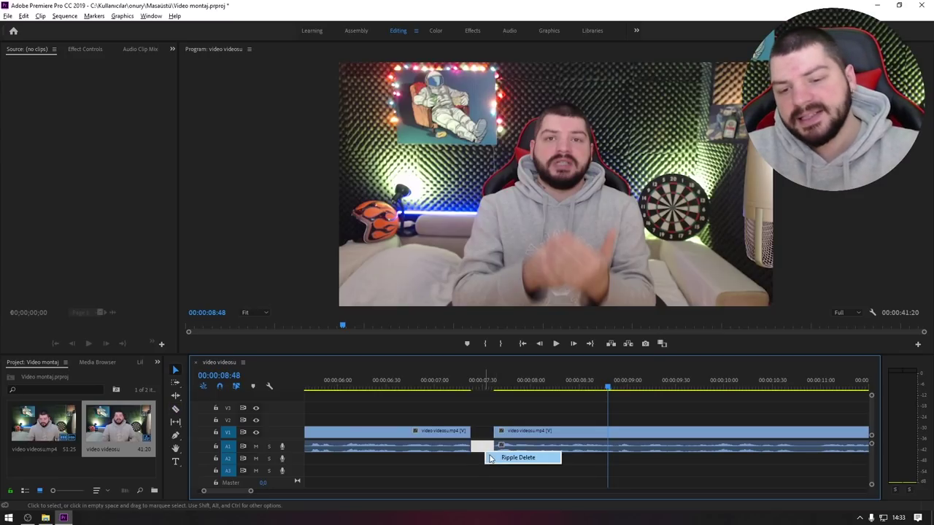
click(519, 458)
- Remove the pause around 10.5 seconds and close the gap, bringing the sequence to 40:51
click(355, 387)
key(space)
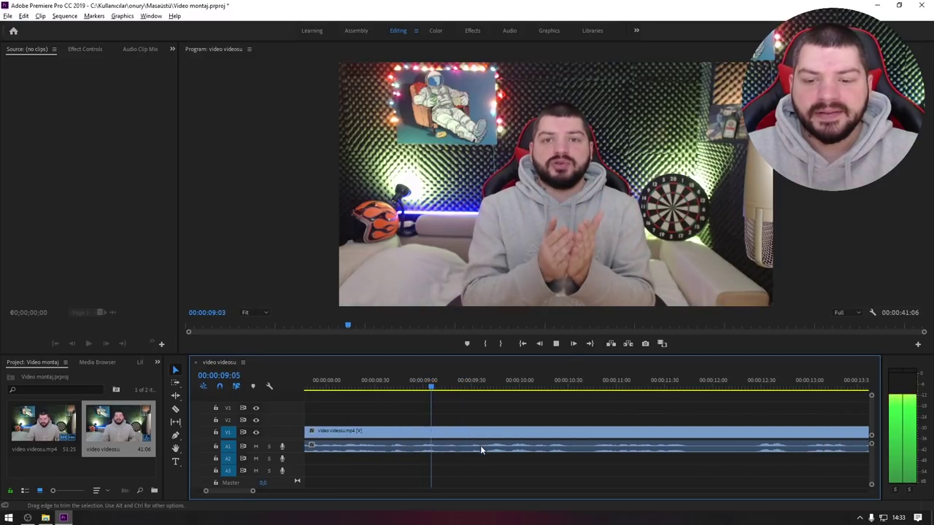
key(c)
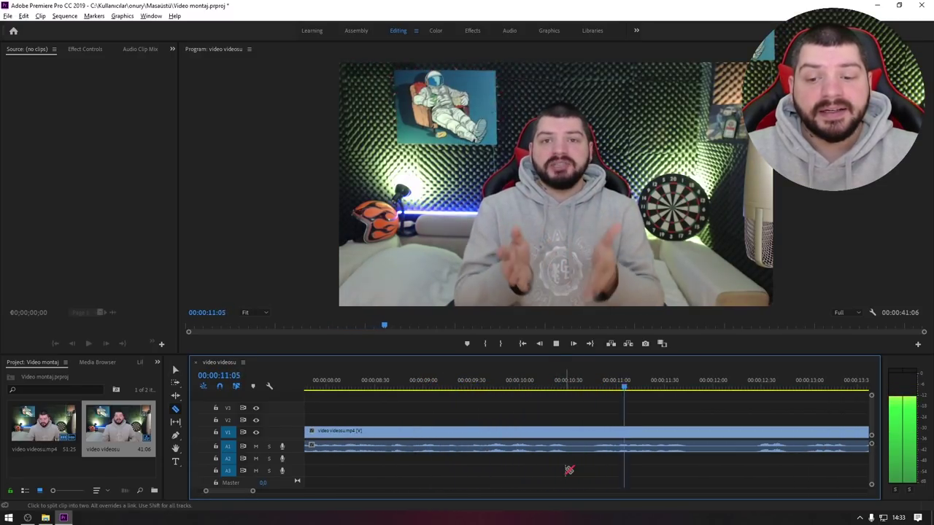
key(space)
click(572, 451)
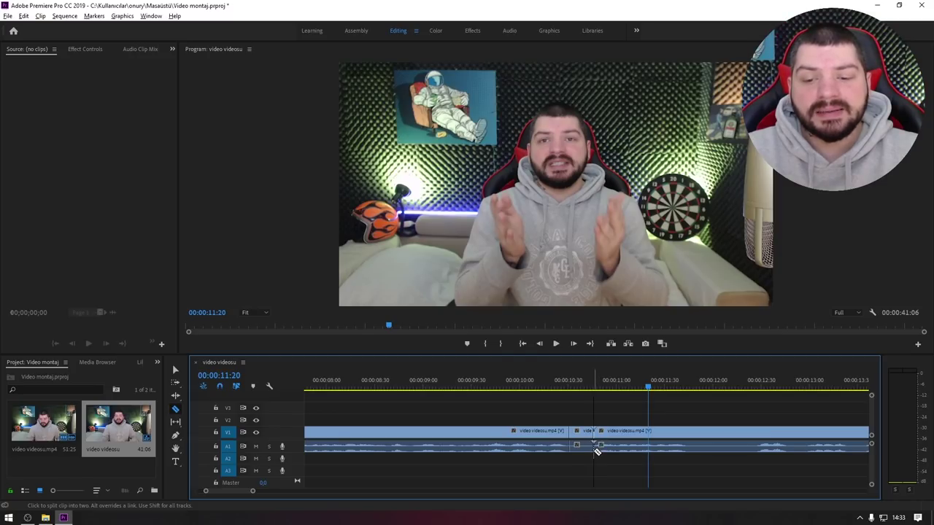
key(v)
key(Delete)
right_click(581, 451)
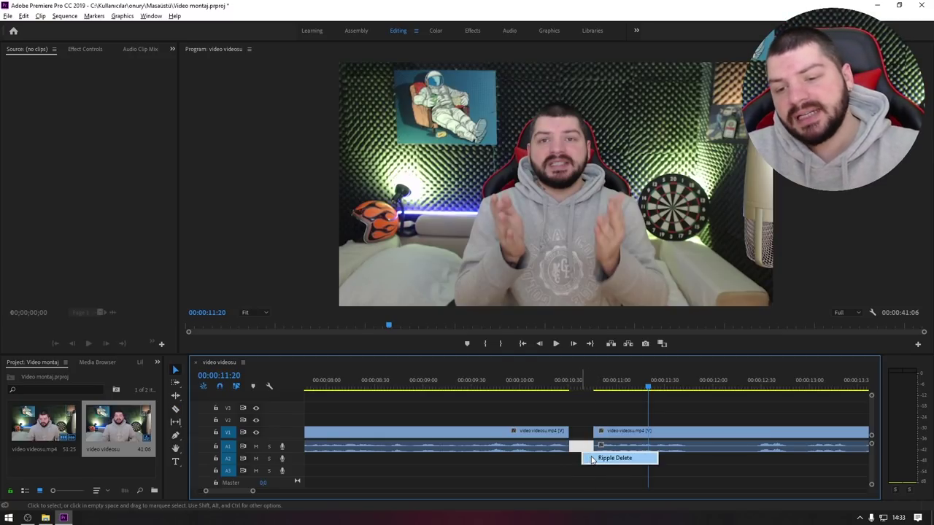
click(588, 457)
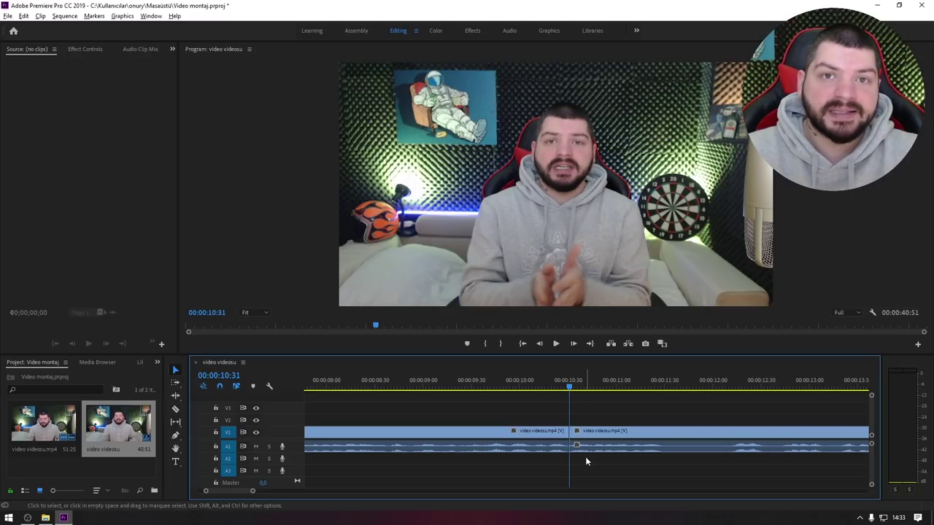
scroll(622, 442, down, 2)
key(space)
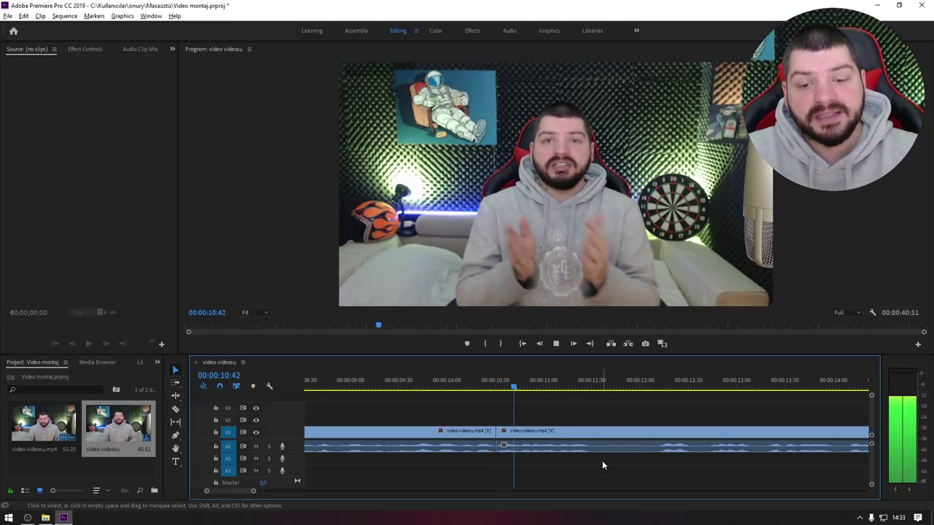
- Razor out the piece at the next pause, delete it and ripple-delete the gap
key(space)
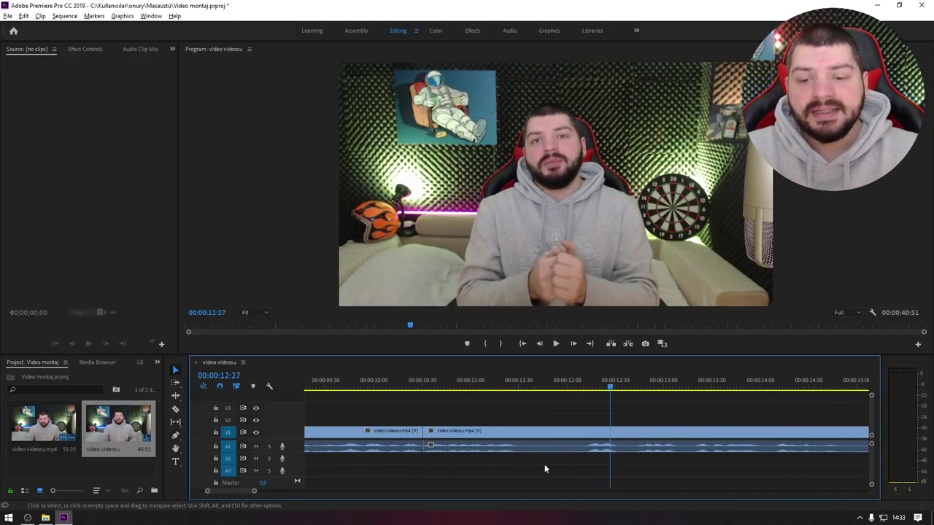
key(c)
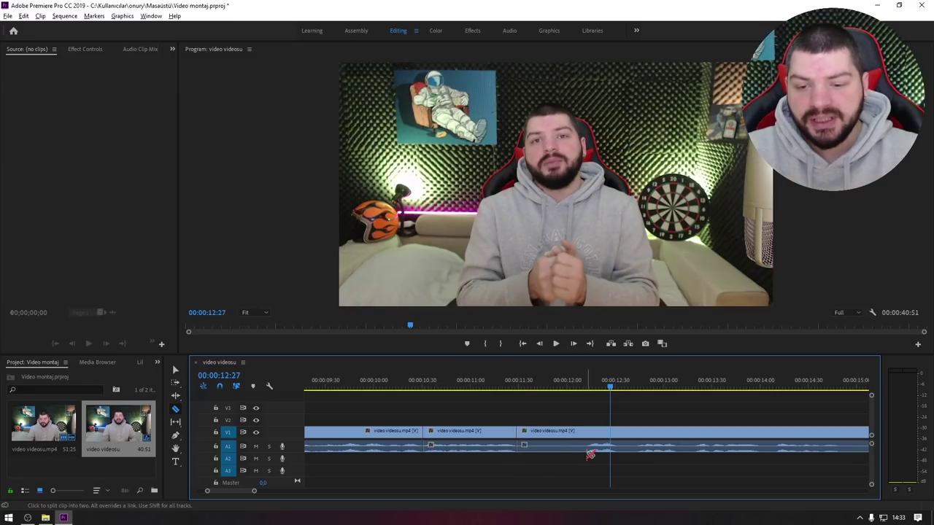
key(space)
key(space)
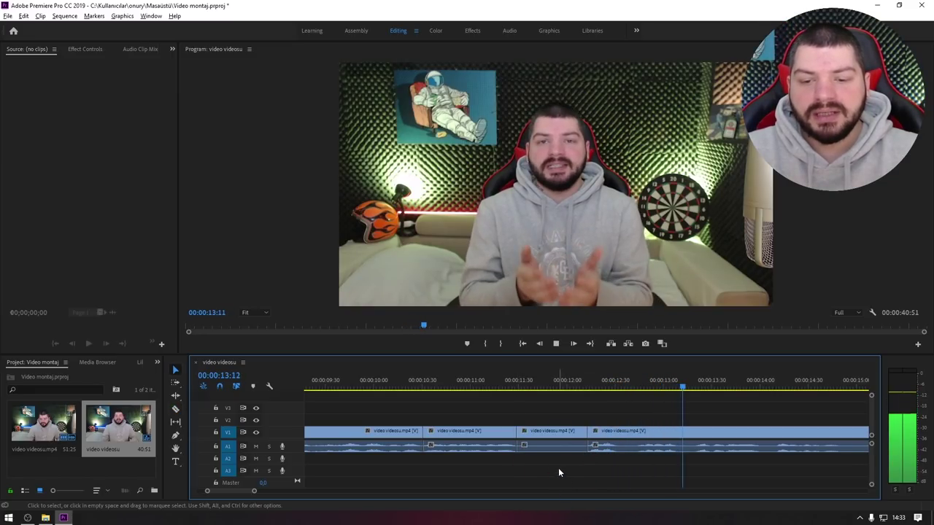
click(558, 448)
key(Delete)
right_click(600, 448)
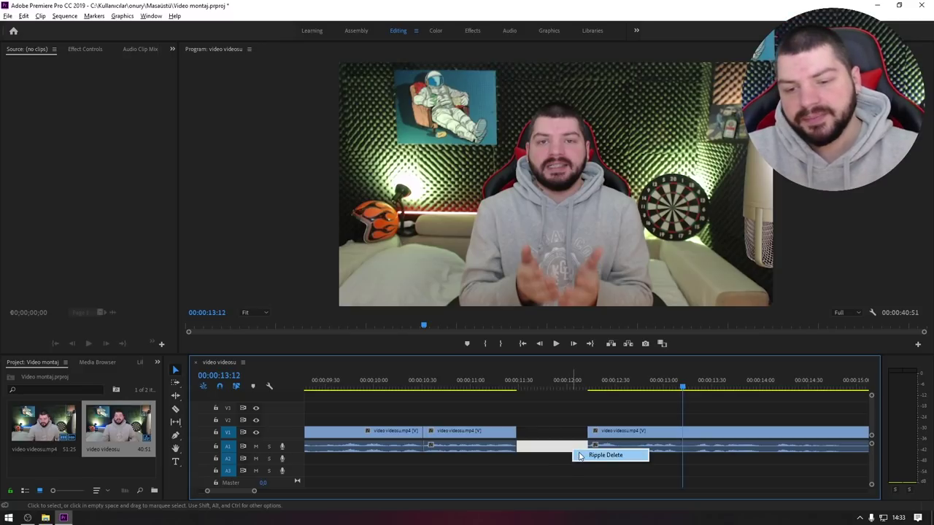
click(621, 456)
key(Up)
key(space)
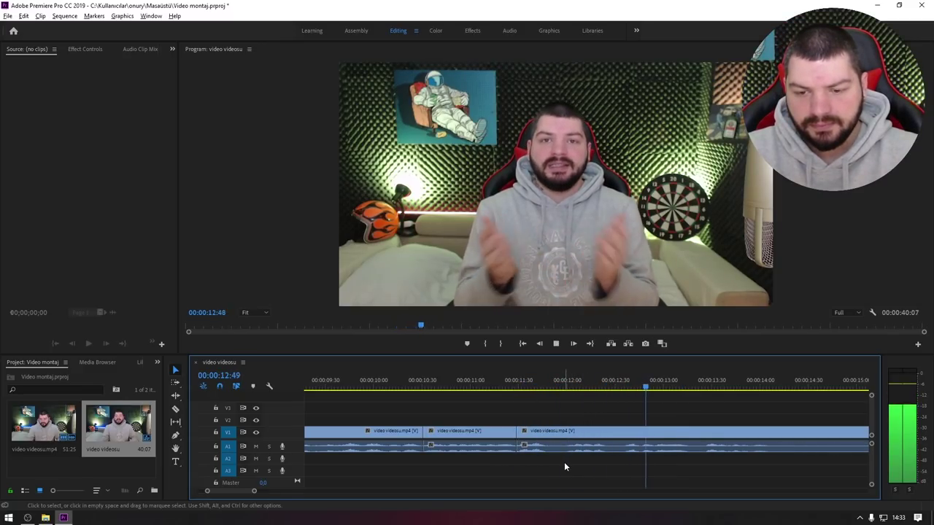
- Split the clip at about 12:00 and ripple-delete the short unwanted piece
key(space)
key(c)
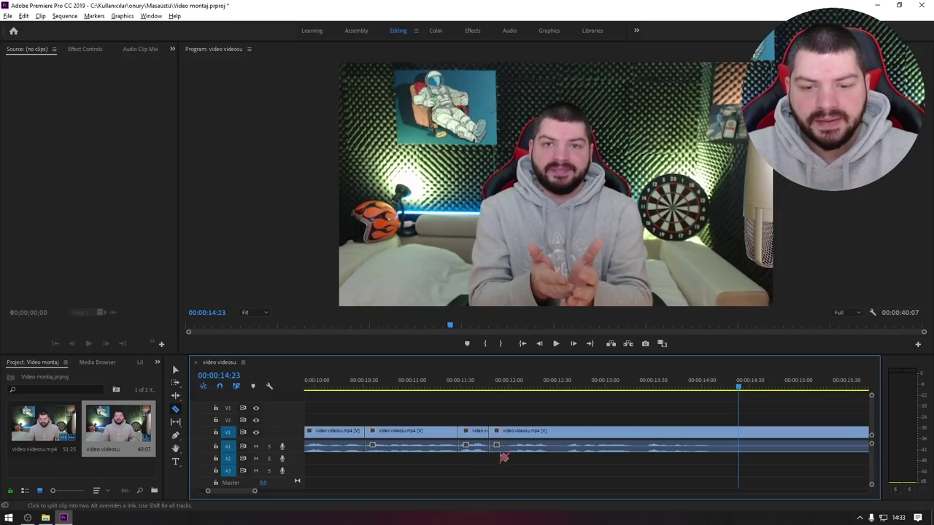
click(510, 450)
key(v)
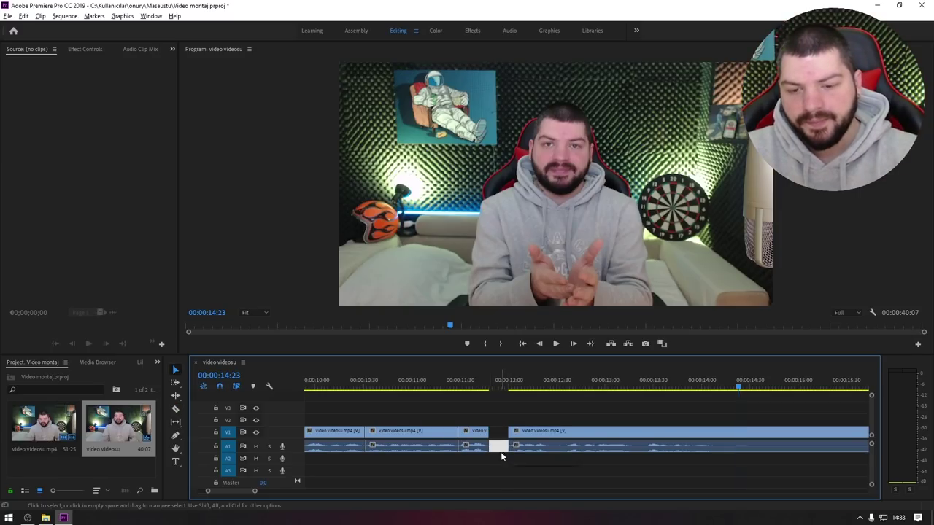
key(Up)
key(Up)
key(shift+Delete)
- Split near 12:30, delete the short piece and ripple-delete its gap
key(c)
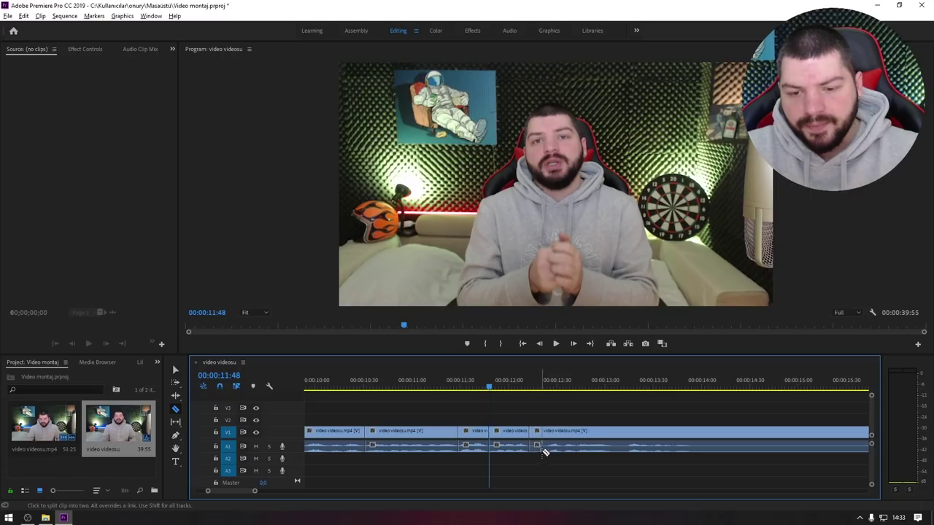
click(550, 450)
key(v)
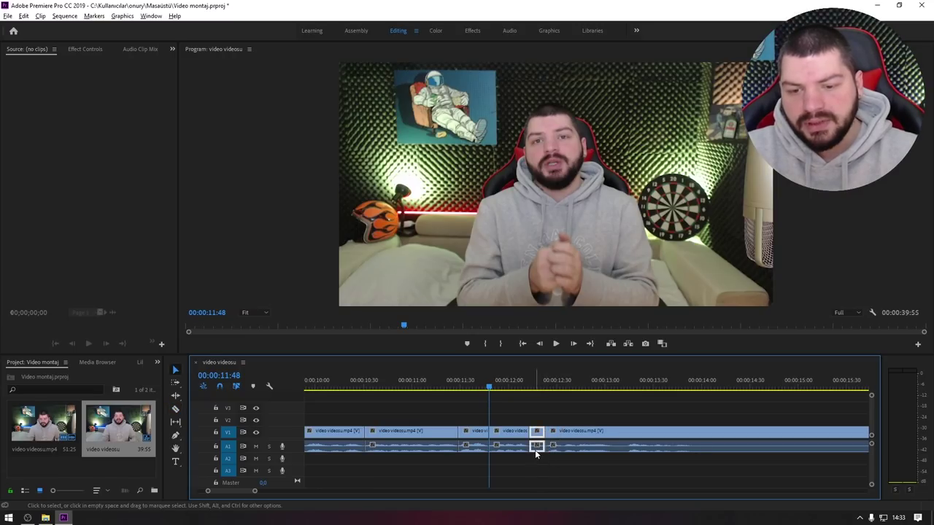
key(Delete)
right_click(537, 449)
click(563, 454)
key(Down)
- Split near 13:00, delete the short piece and ripple-delete its gap
key(c)
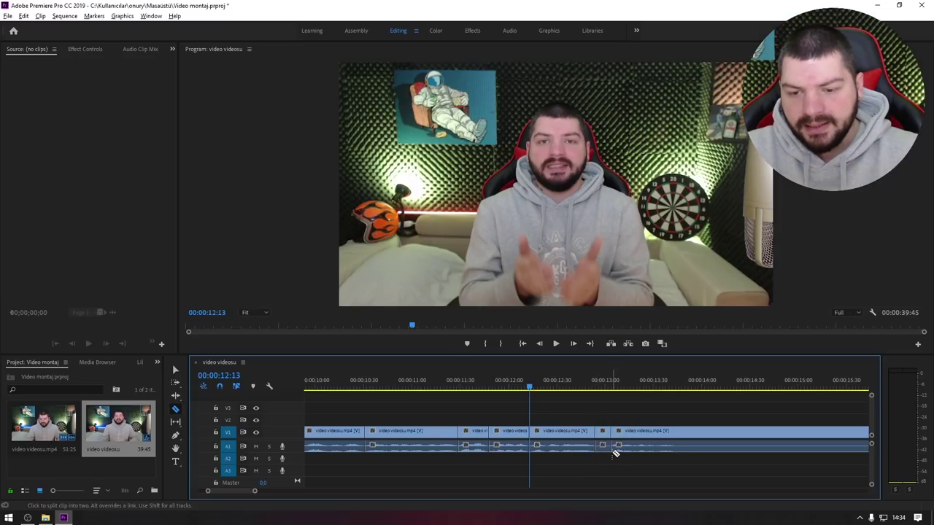
key(v)
click(603, 449)
key(Delete)
right_click(605, 450)
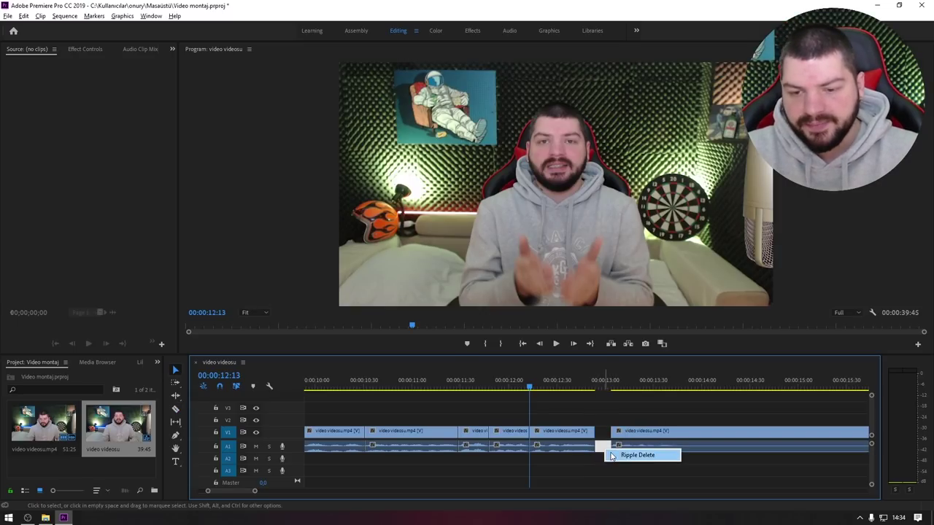
click(635, 456)
key(Down)
- Zoom the timeline out, play the sequence and split the clip at about 20 seconds
key(c)
key(minus)
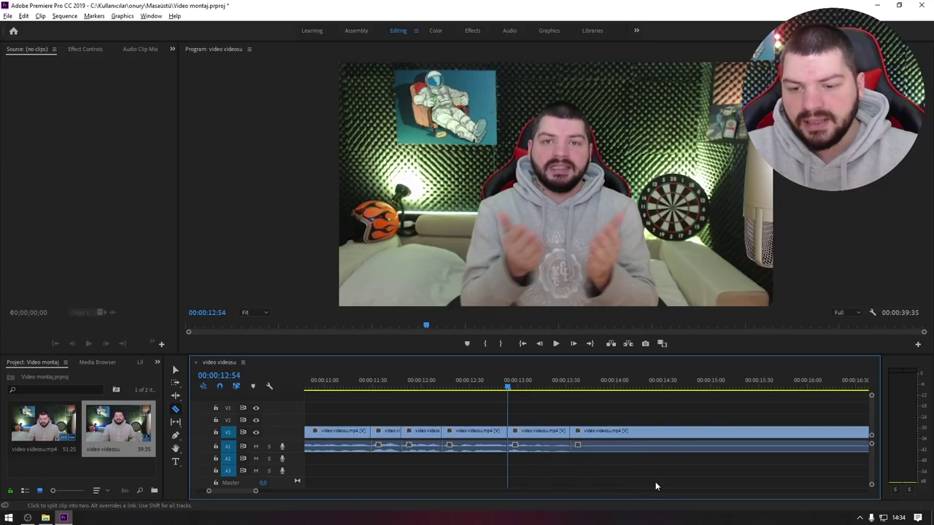
key(minus)
key(minus)
key(minus)
scroll(703, 473, up, 5)
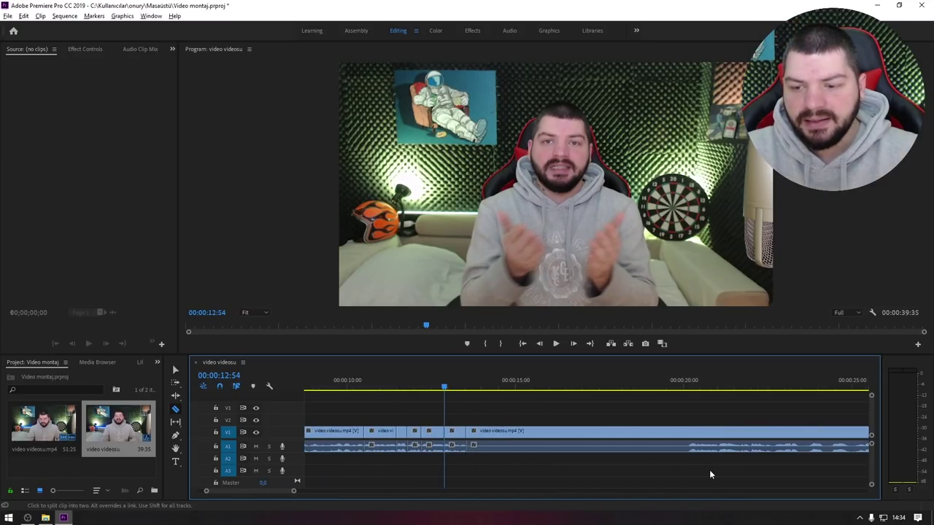
key(space)
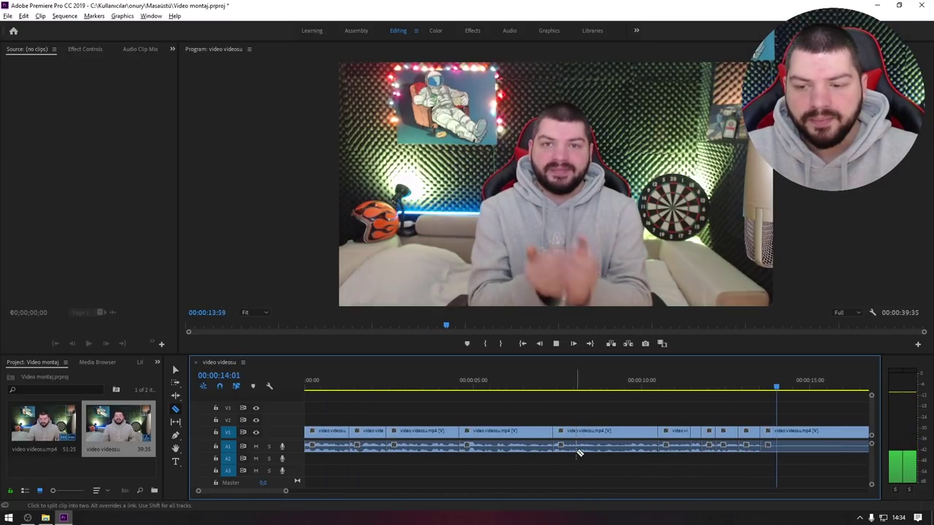
scroll(576, 451, down, 5)
scroll(584, 458, down, 1)
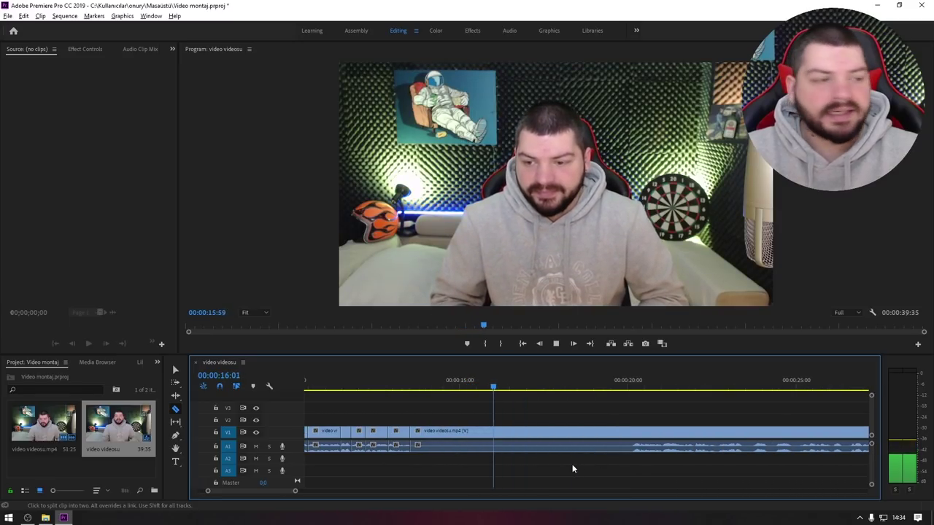
scroll(576, 460, down, 1)
click(603, 449)
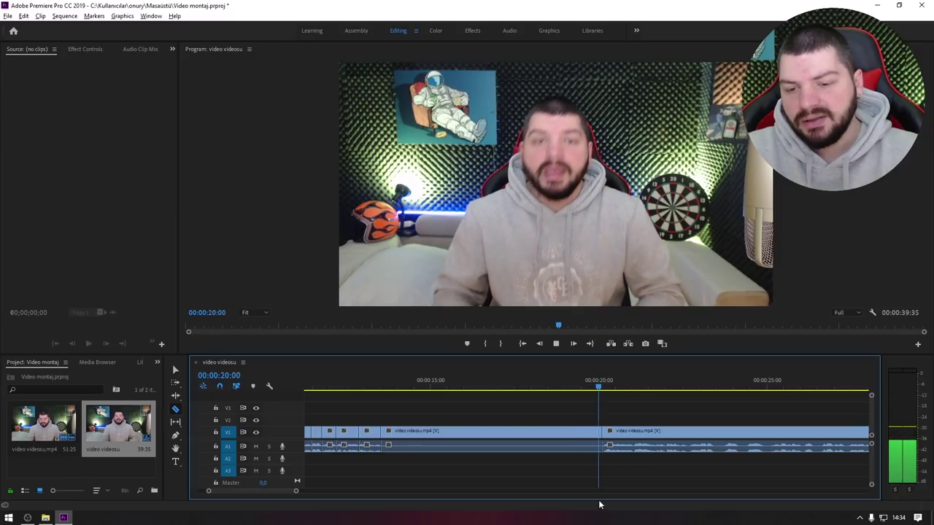
scroll(584, 457, down, 1)
scroll(542, 458, down, 1)
- Delete the unwanted piece before the cut, ripple-delete the gap and play back the edit
key(space)
key(v)
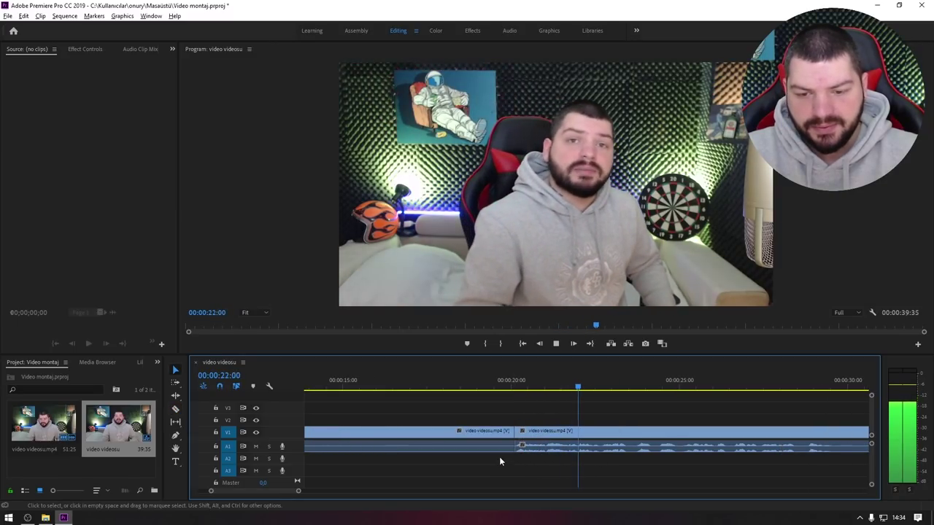
click(481, 448)
key(Delete)
right_click(484, 451)
click(515, 455)
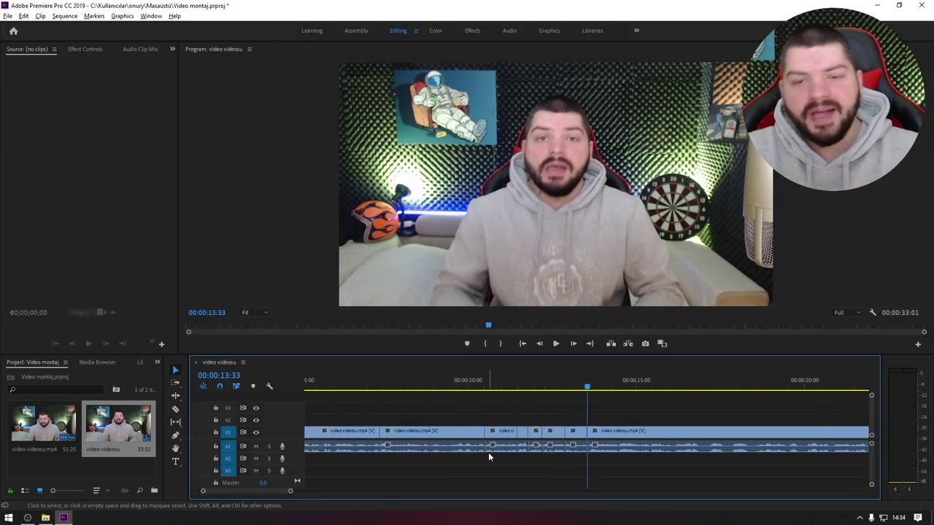
key(space)
scroll(630, 453, down, 1)
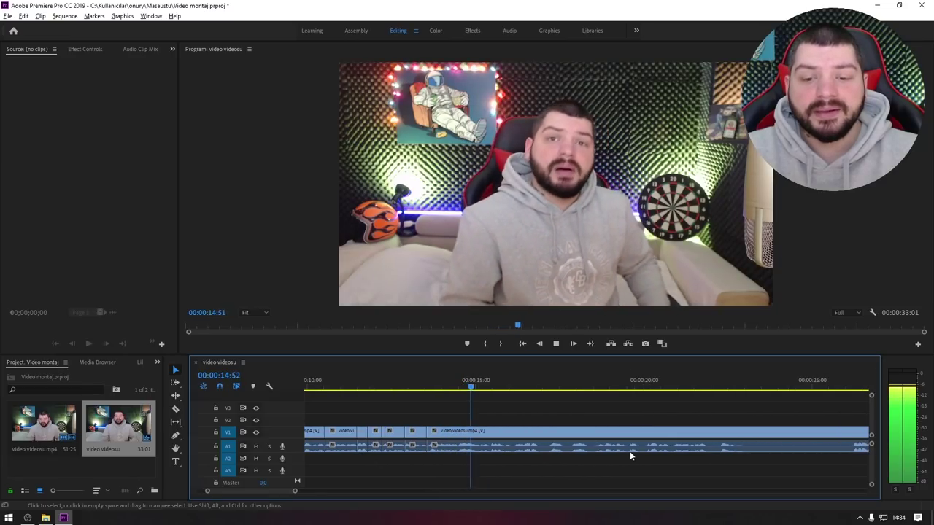
scroll(550, 451, up, 3)
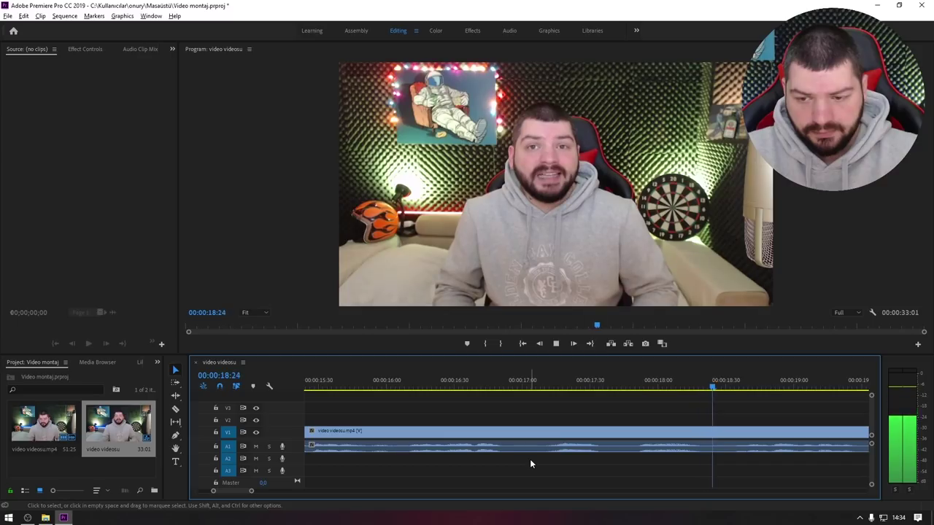
- Delete the two short unwanted pieces at the next mistake and ripple-delete both gaps
key(space)
key(c)
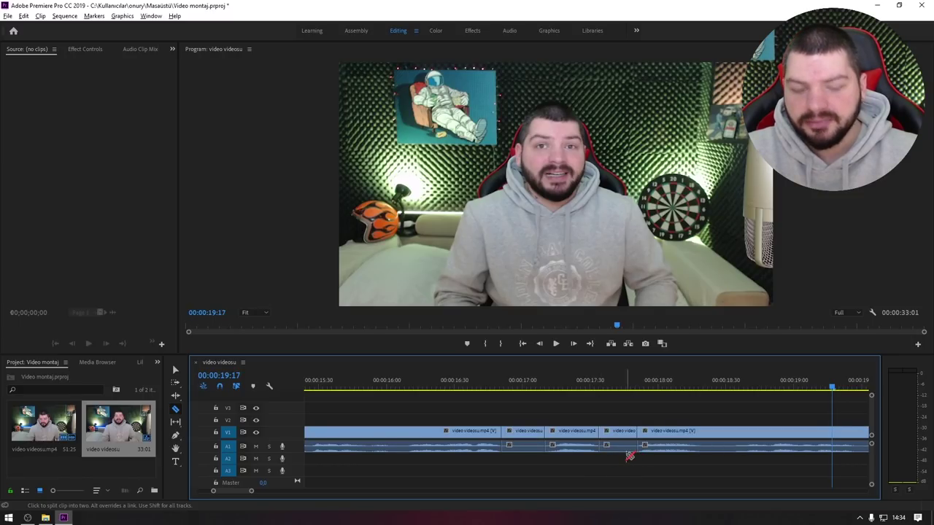
click(624, 448)
key(Delete)
click(533, 446)
key(Delete)
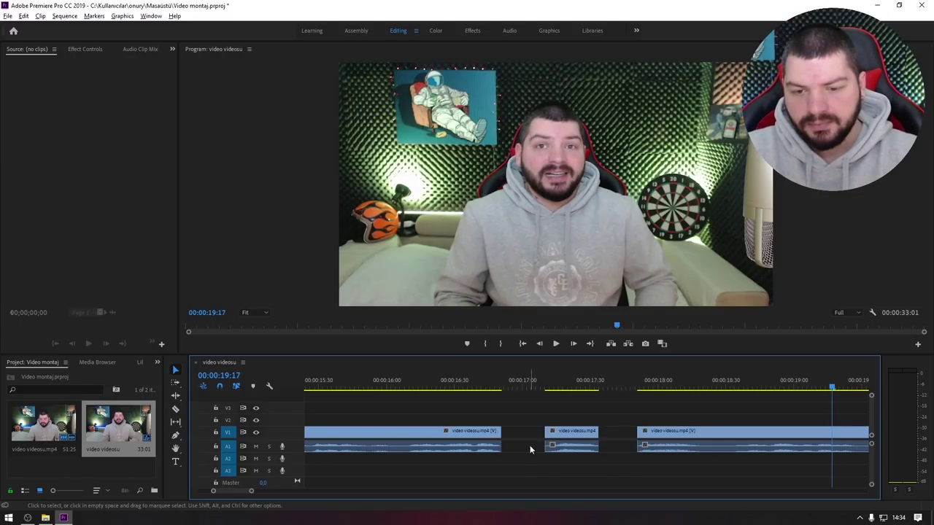
right_click(530, 446)
click(563, 452)
right_click(576, 446)
click(592, 452)
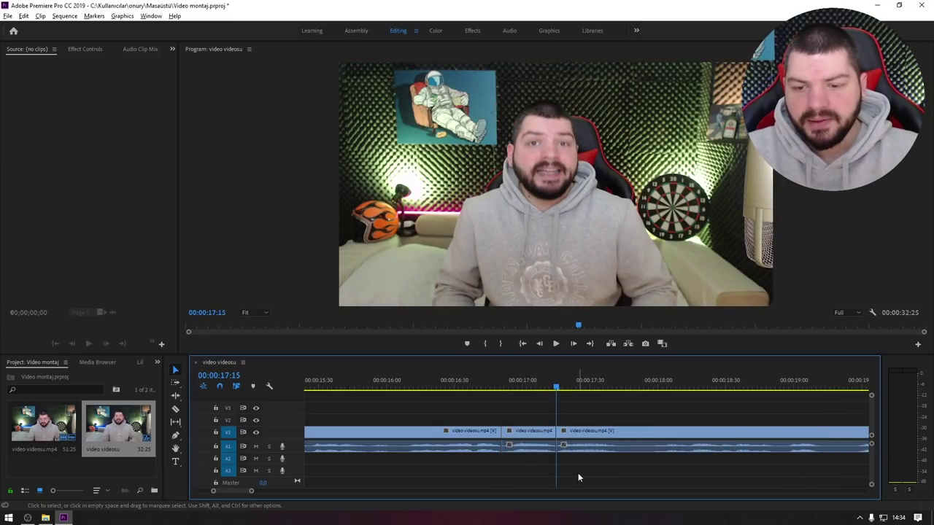
- Cut out another short piece, close its gap and play back the tightened edit
click(654, 452)
key(Delete)
right_click(645, 446)
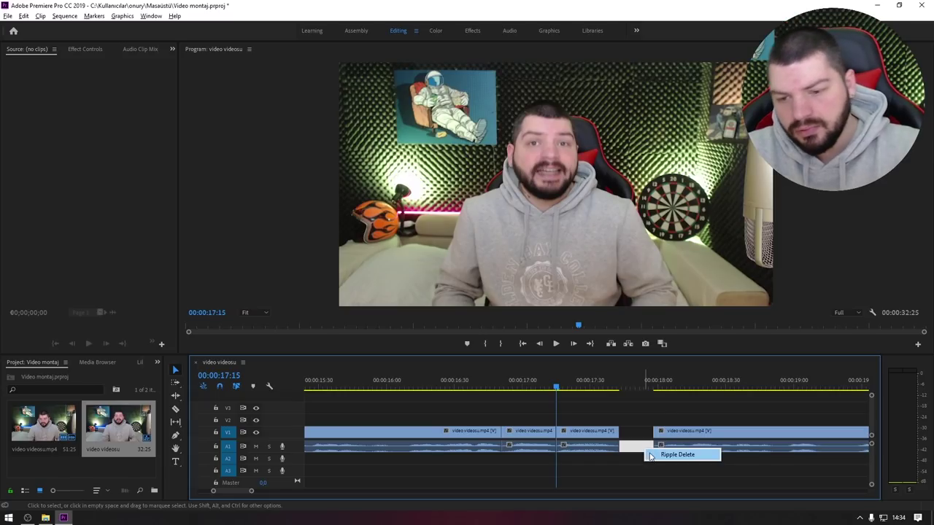
click(653, 452)
key(space)
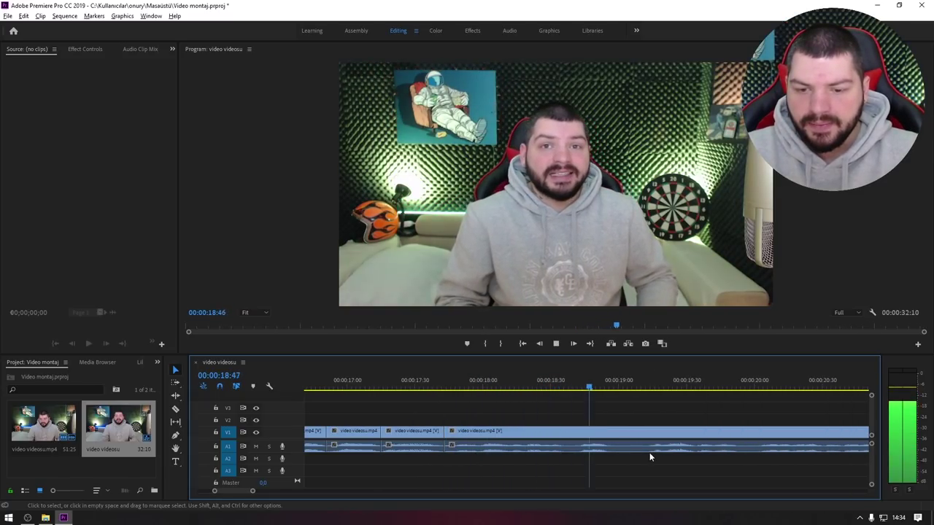
- Split near 19:00 and ripple-delete the short piece so the clips join at 19:00
key(space)
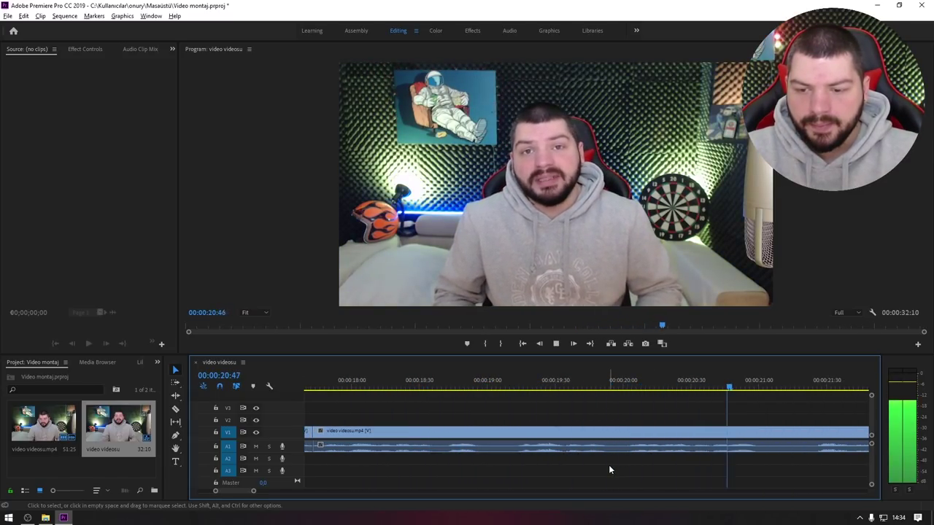
key(c)
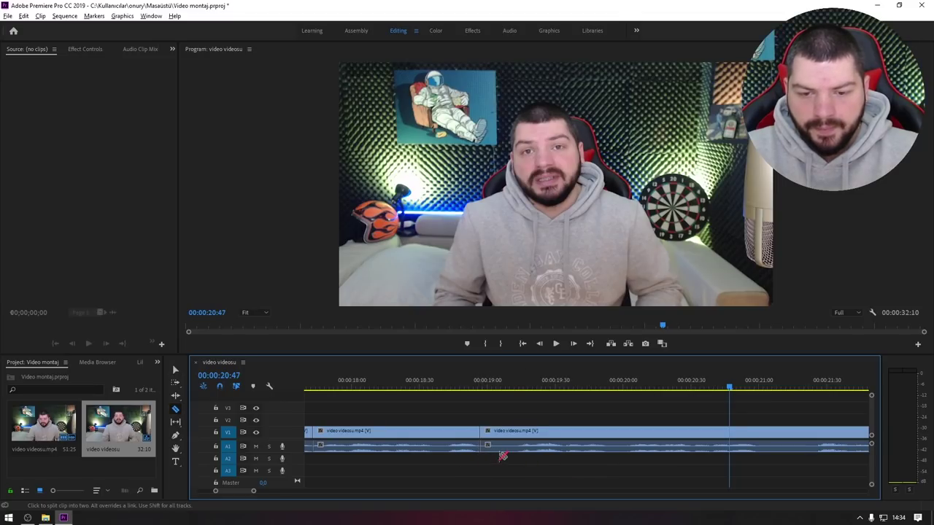
click(521, 452)
key(v)
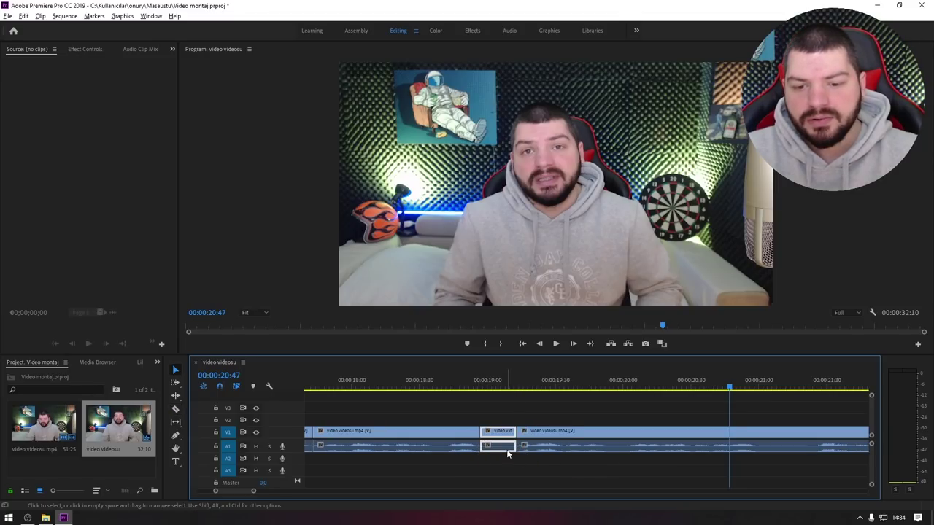
right_click(508, 454)
click(547, 455)
- Split around 20:30, delete the piece after the cut and close the gap, giving 31:19
key(c)
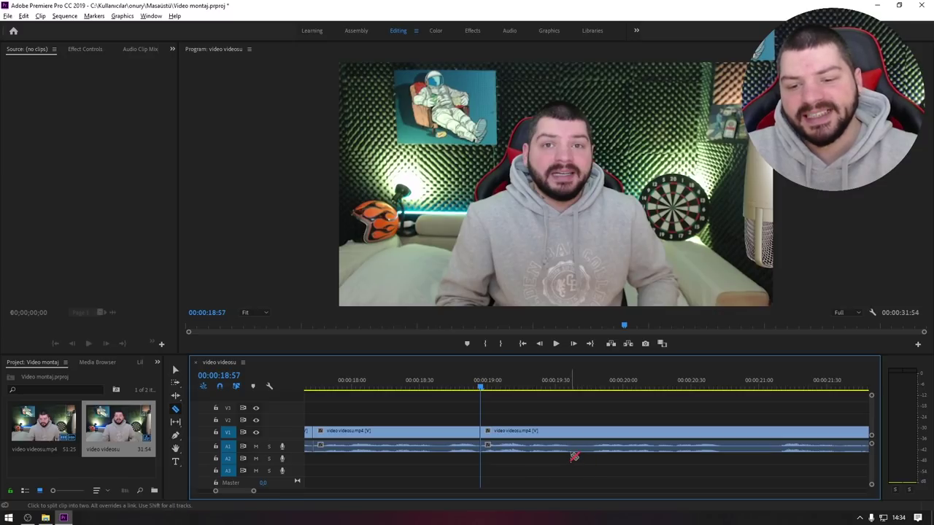
key(v)
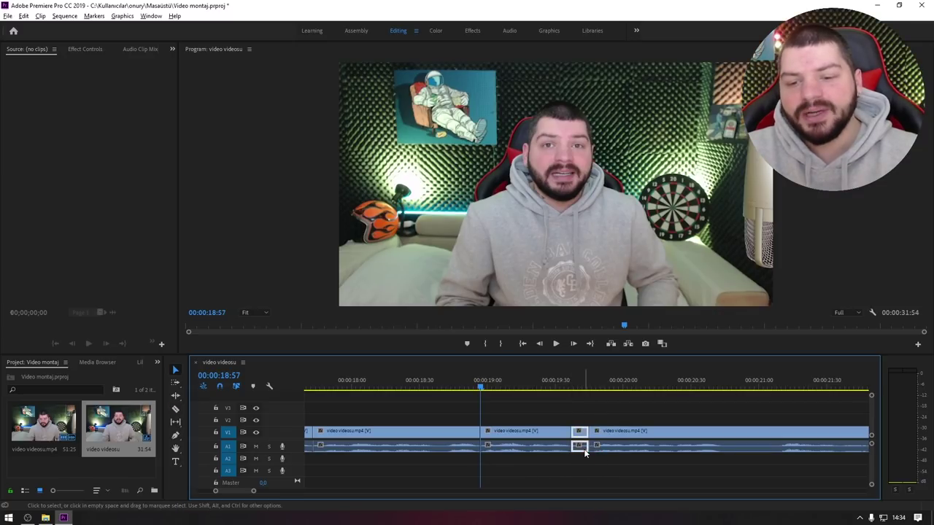
key(Down)
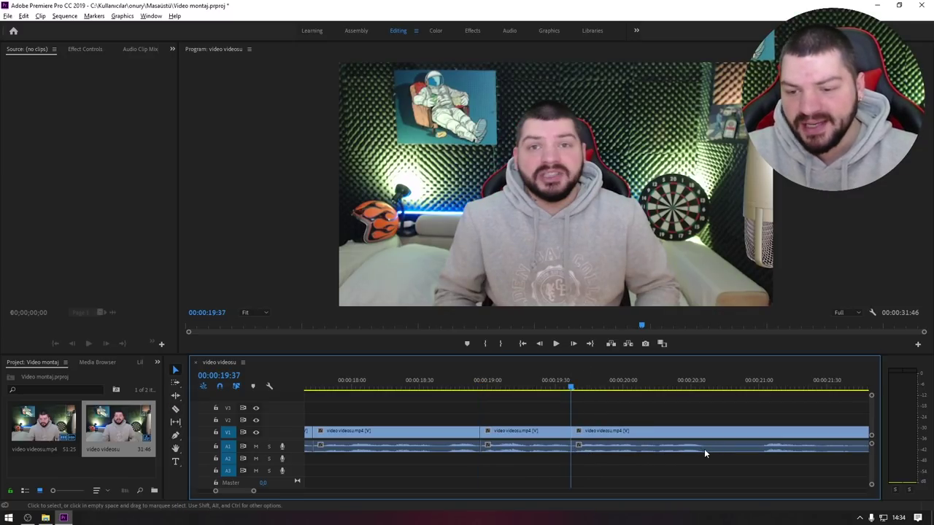
key(c)
click(704, 451)
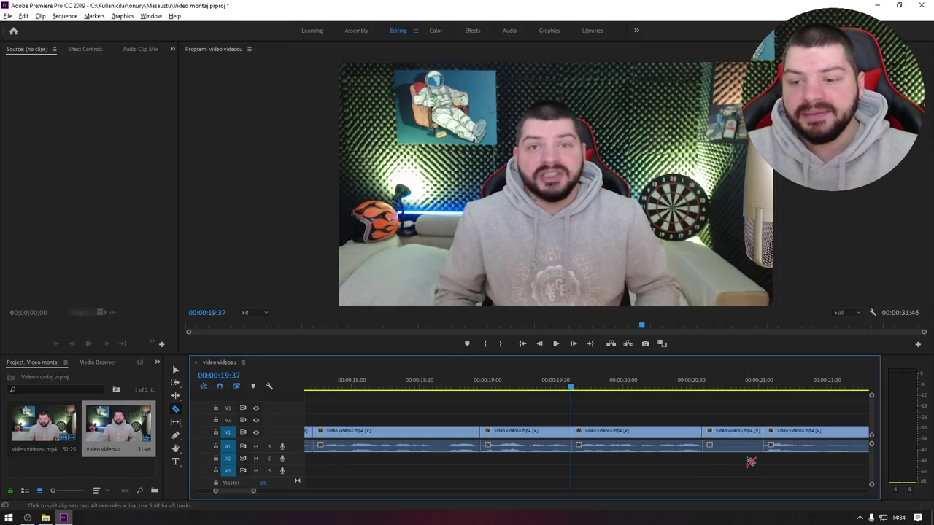
key(v)
click(744, 449)
key(Delete)
right_click(744, 455)
click(762, 461)
key(space)
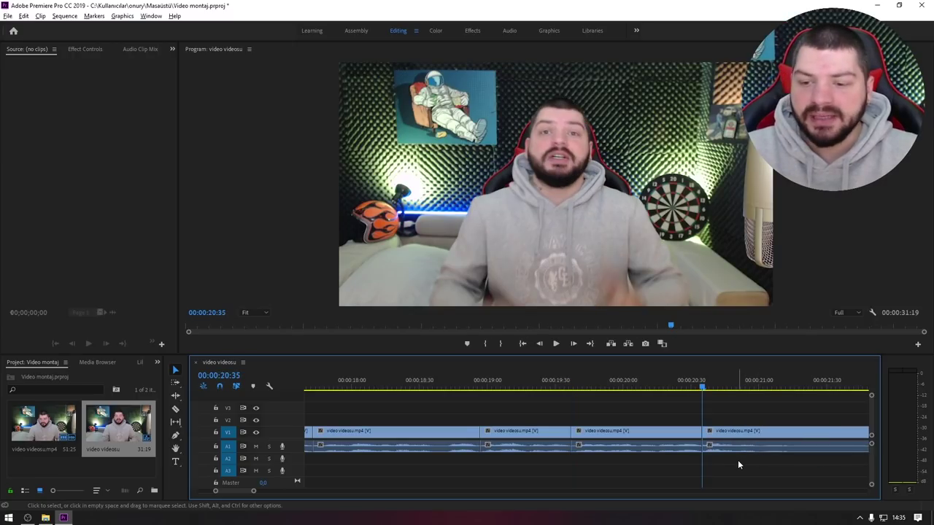
key(minus)
key(minus)
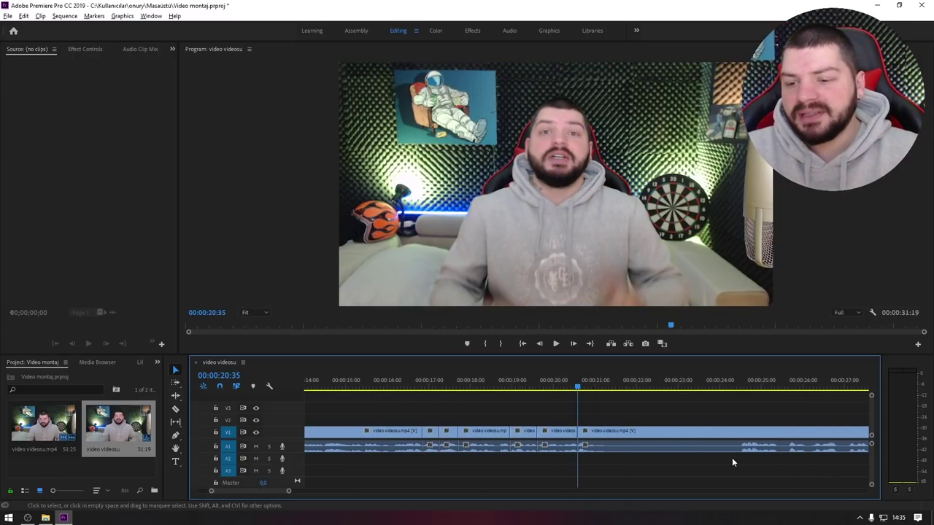
- Split at 22:47 and ripple-delete the piece between the two cuts
key(space)
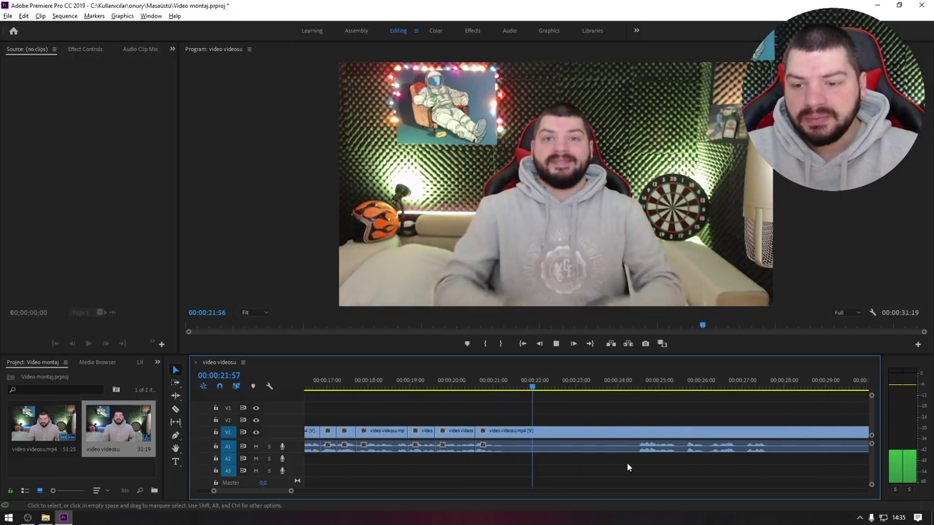
key(space)
key(c)
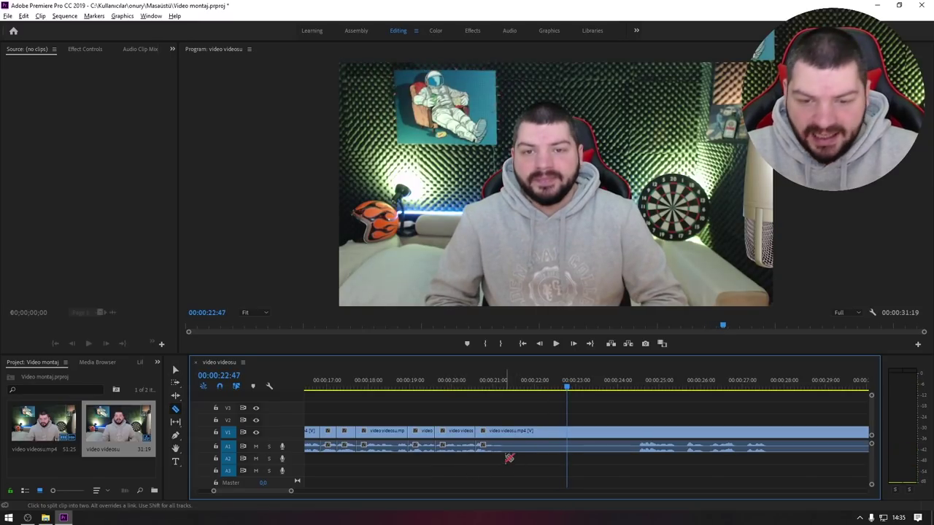
click(507, 449)
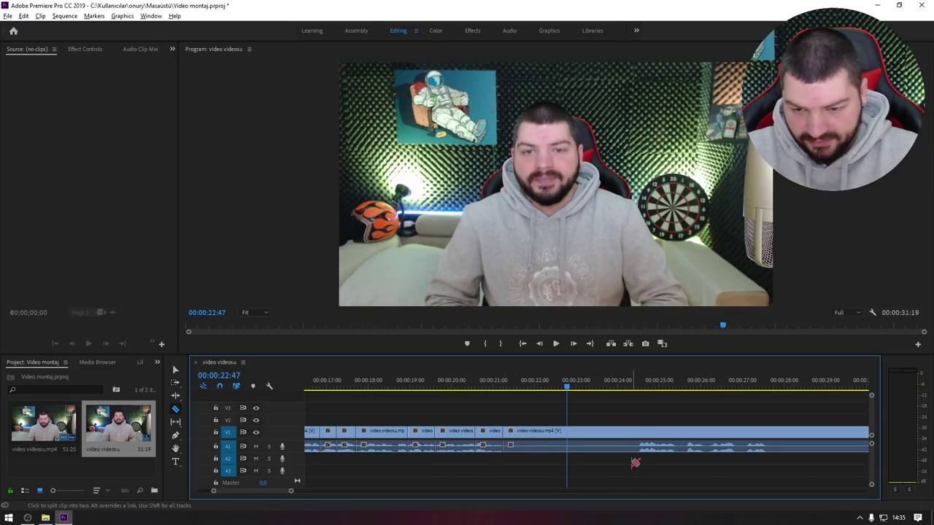
key(v)
click(621, 453)
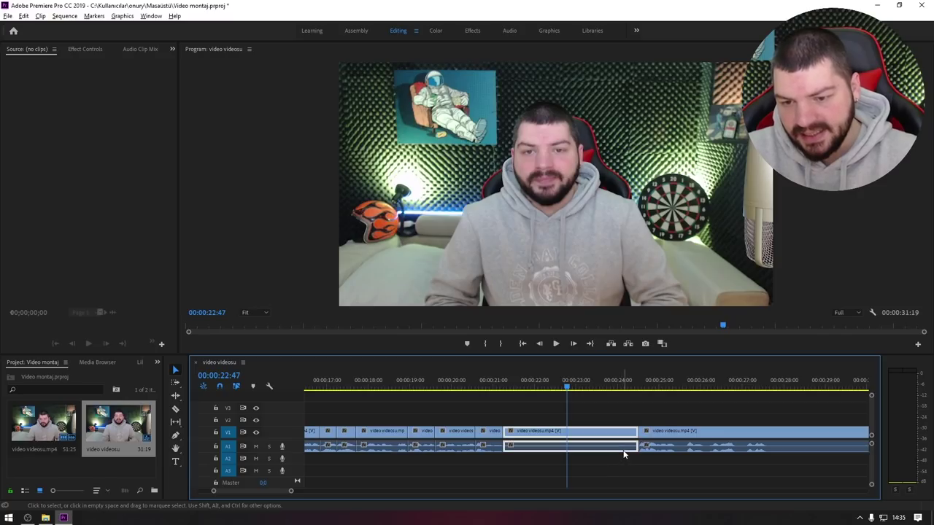
key(shift+Delete)
- Split near 23:00 twice, removing the small pieces and closing each gap
key(c)
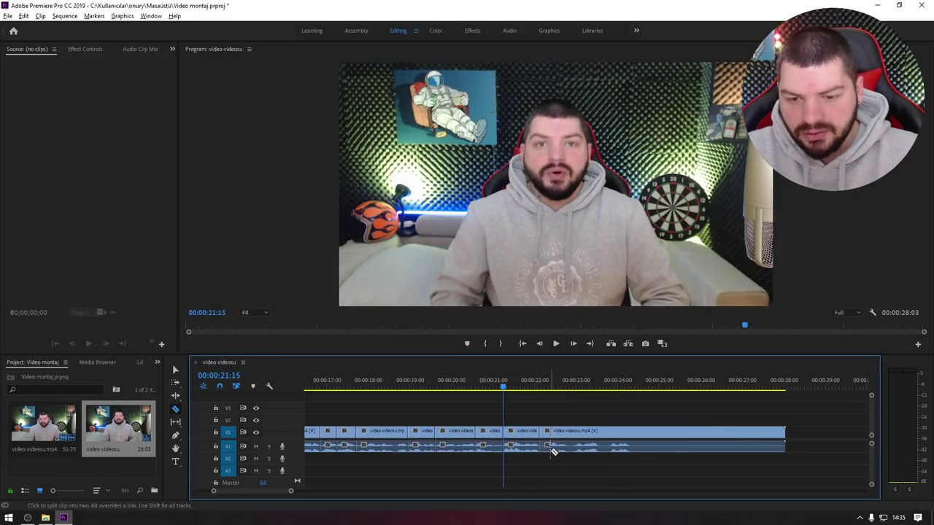
click(553, 450)
key(v)
key(shift+Delete)
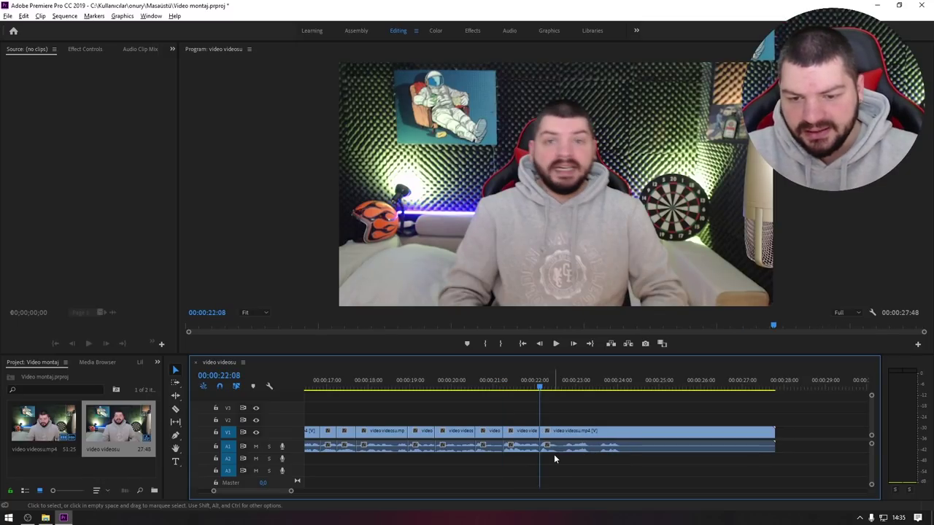
key(c)
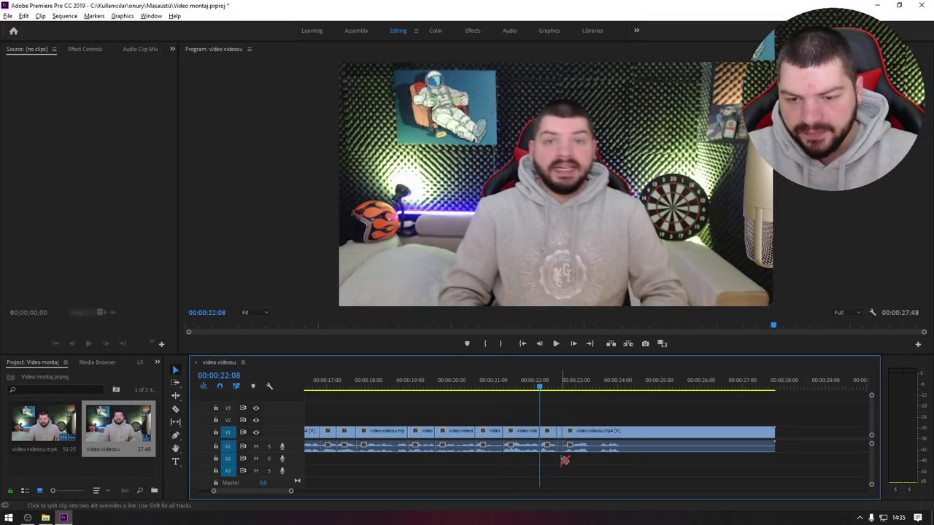
click(560, 450)
key(v)
right_click(561, 451)
click(603, 456)
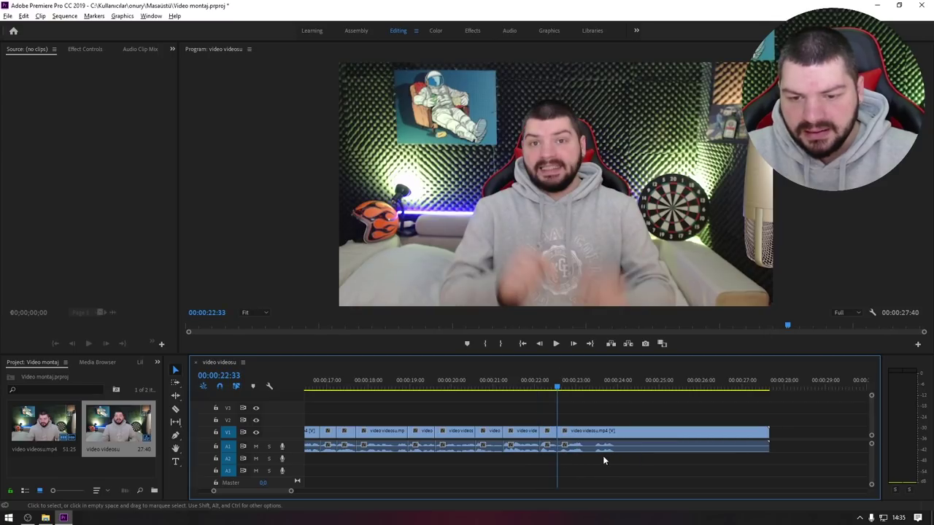
- Ripple-trim away the short piece after the cut and close the remaining gap
key(c)
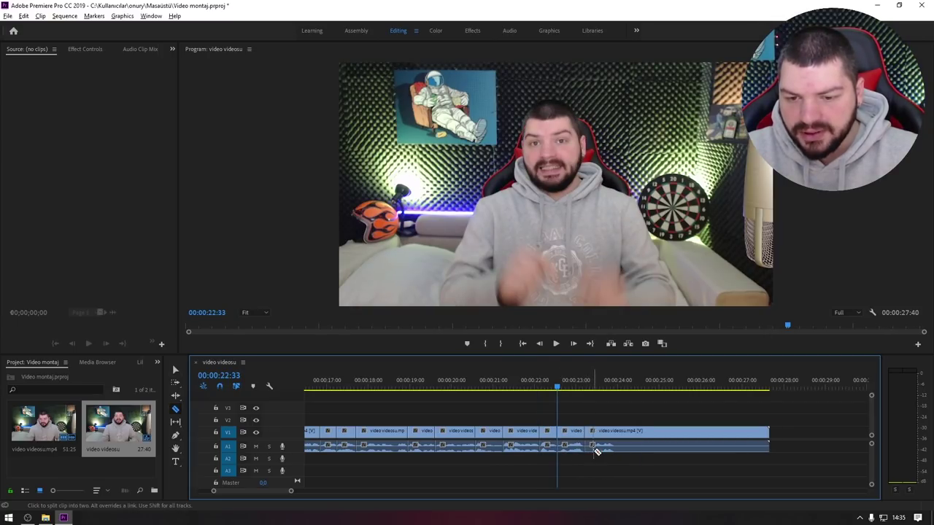
key(b)
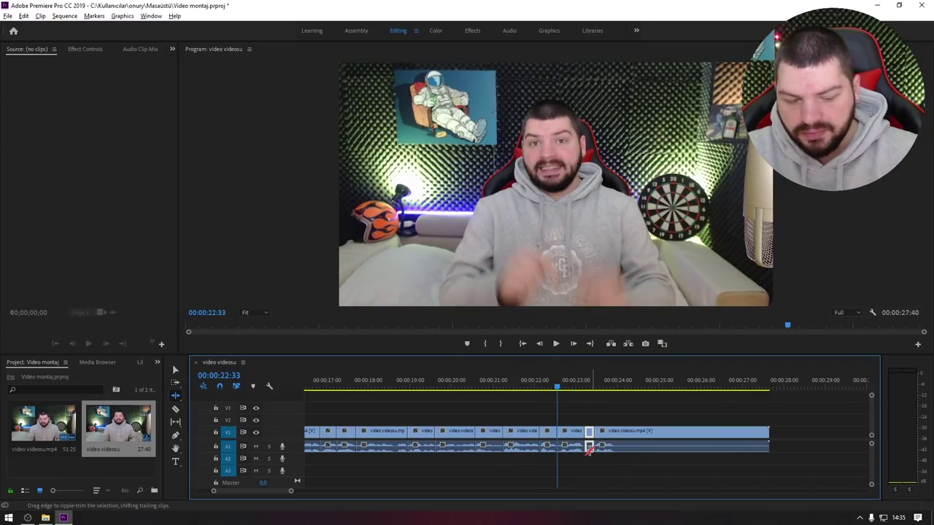
drag(589, 449, 609, 455)
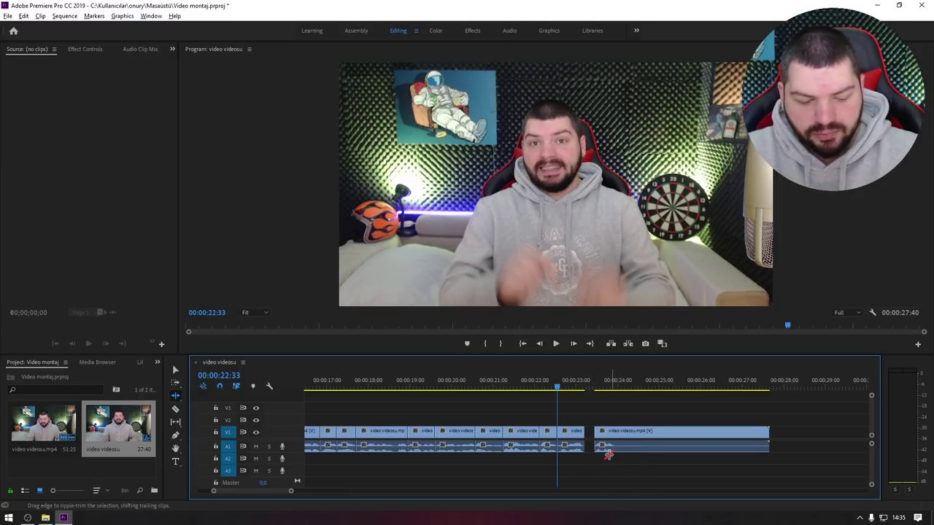
right_click(588, 449)
click(608, 455)
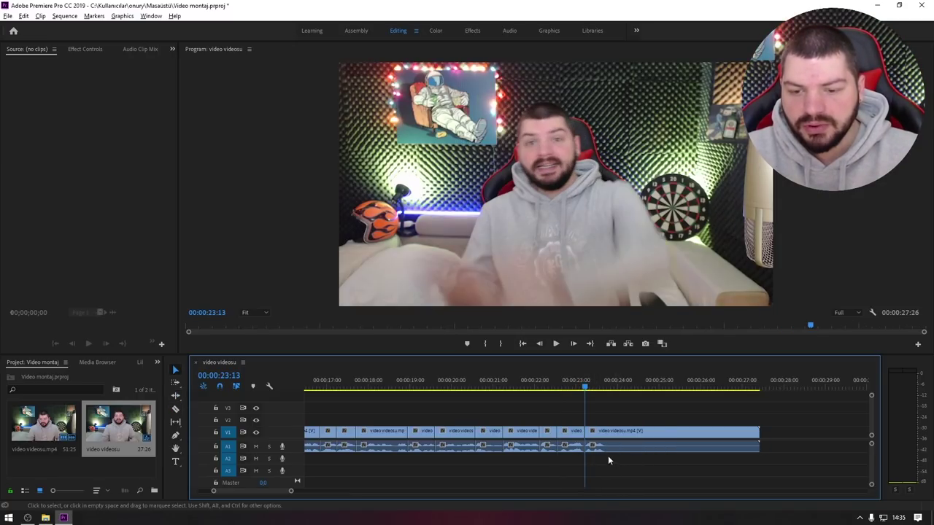
- Delete the unwanted tail clip after the last cut
key(c)
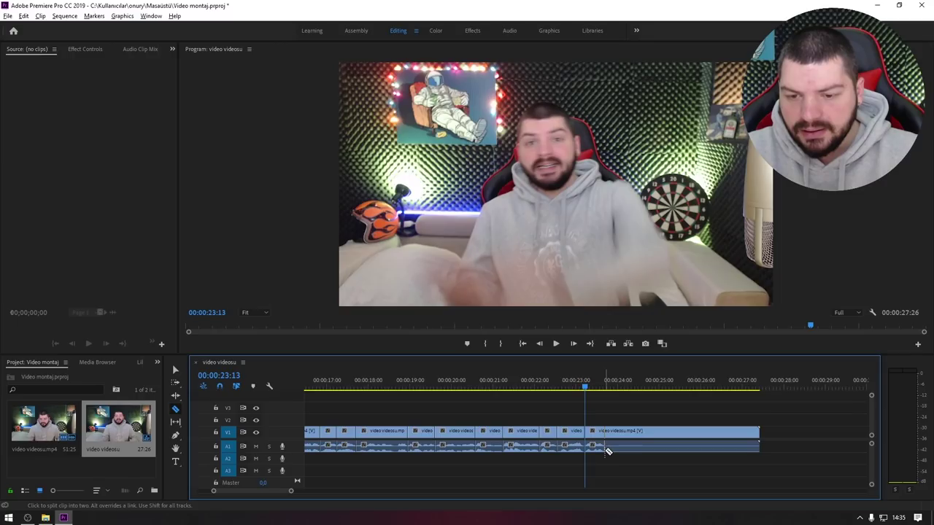
key(v)
click(624, 449)
key(Delete)
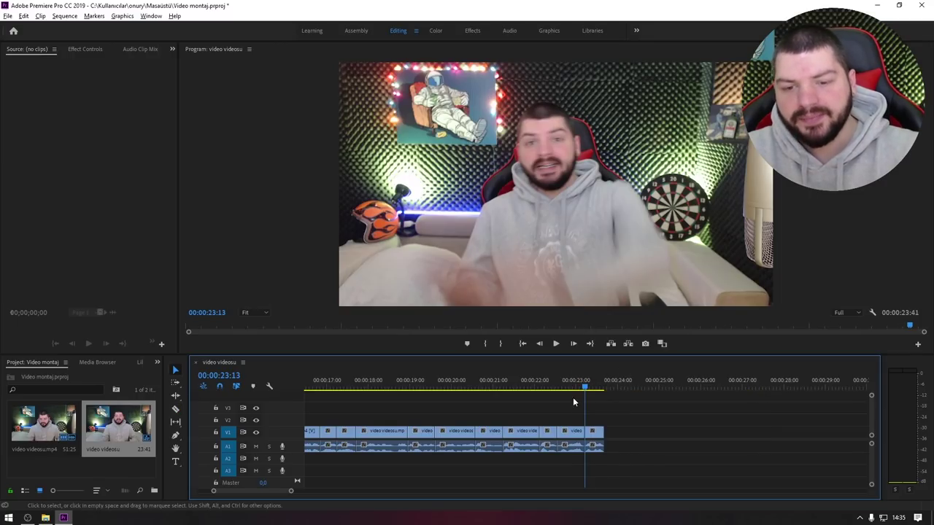
drag(586, 391, 307, 392)
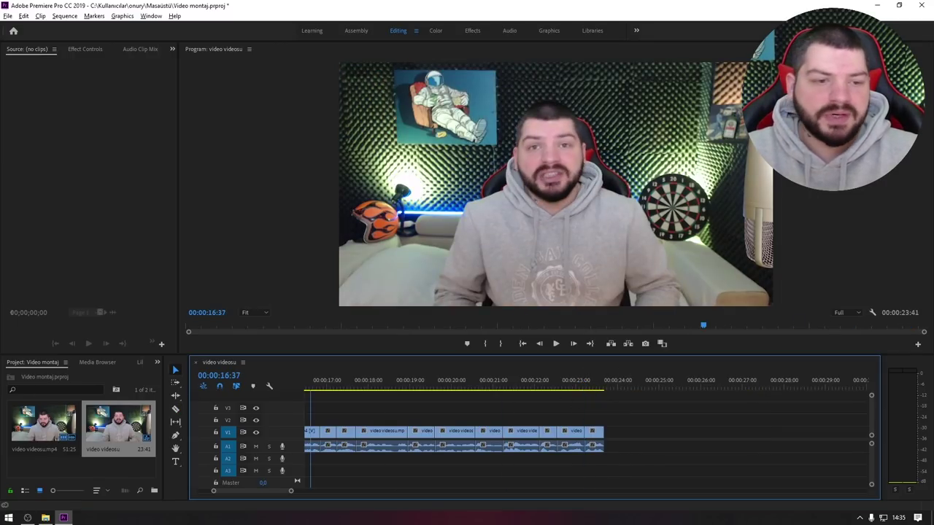
key(minus)
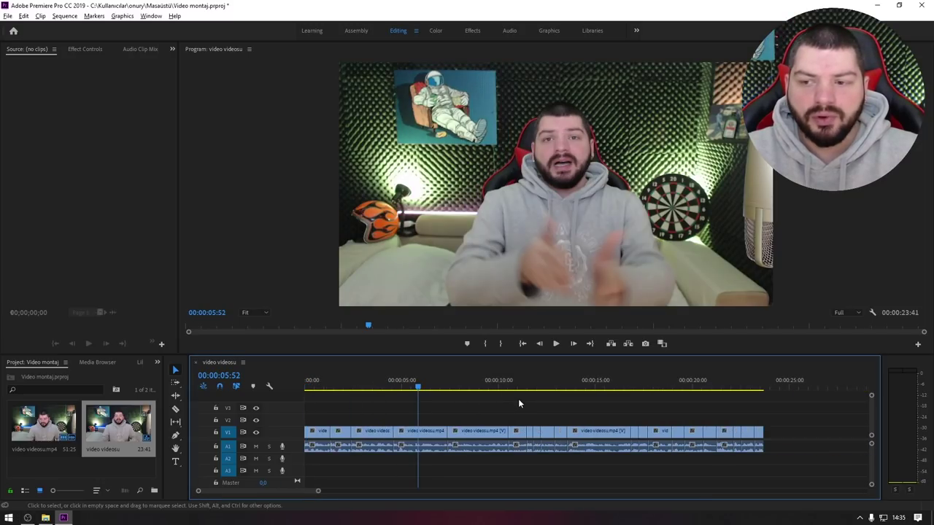
key(minus)
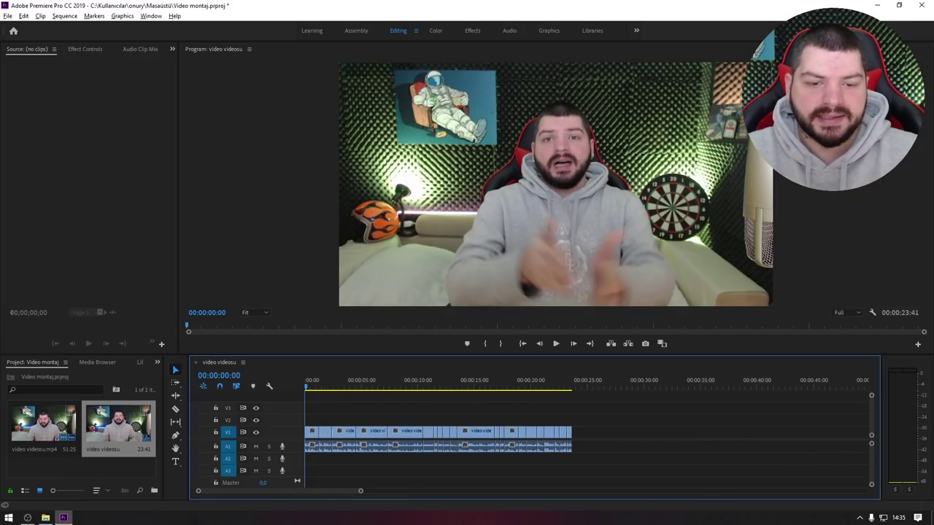
key(space)
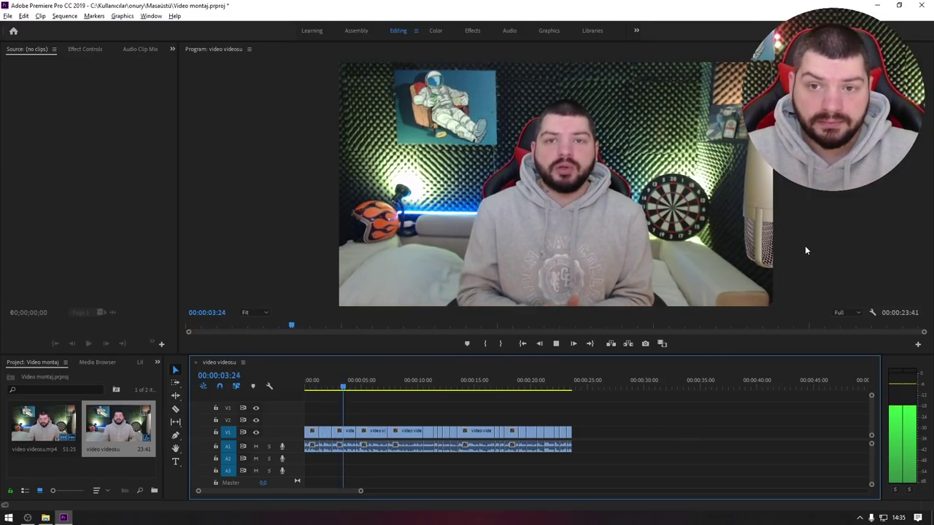
key(space)
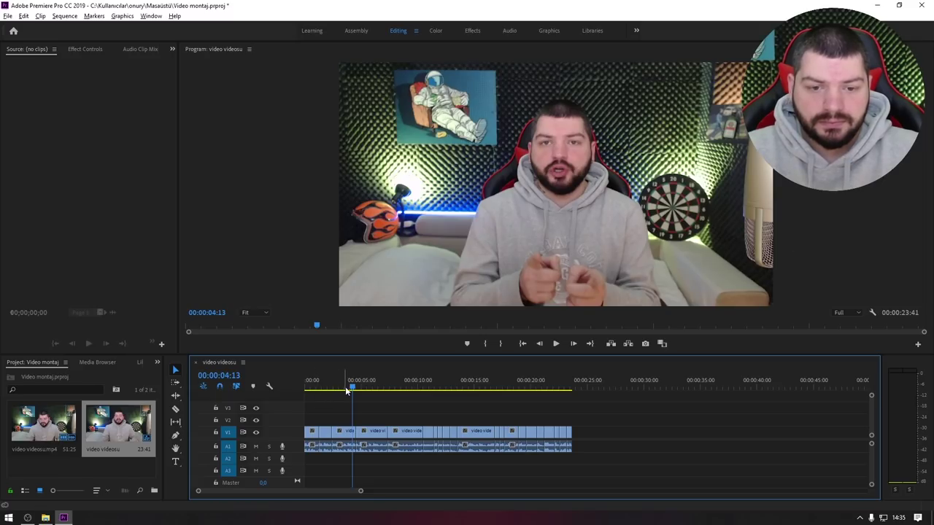
key(Home)
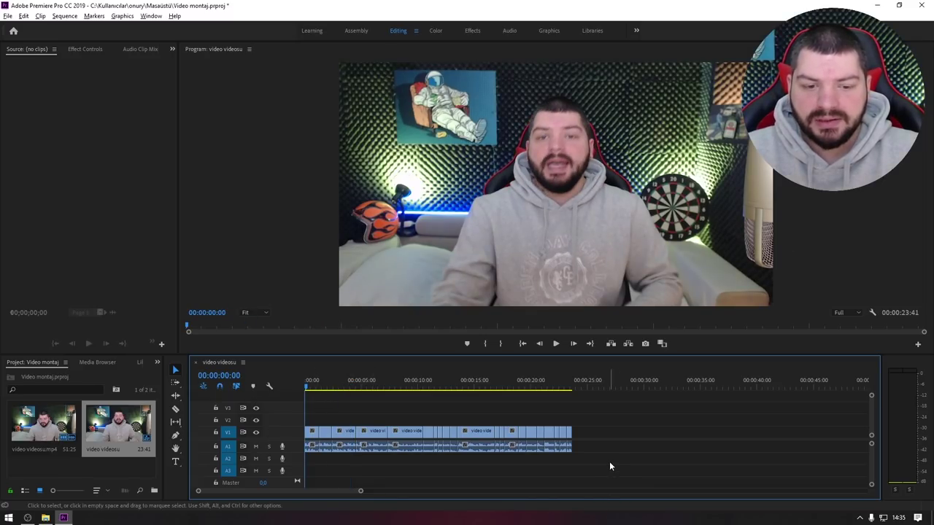
key(space)
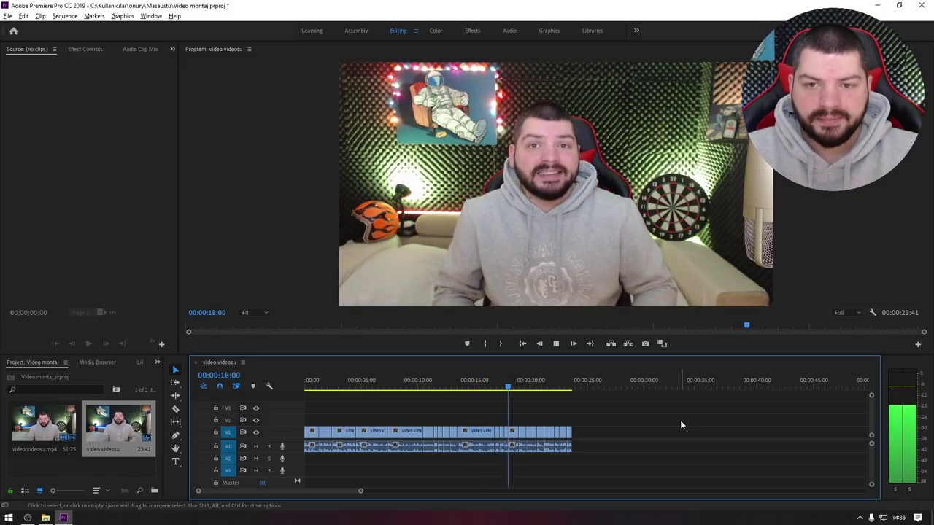
key(space)
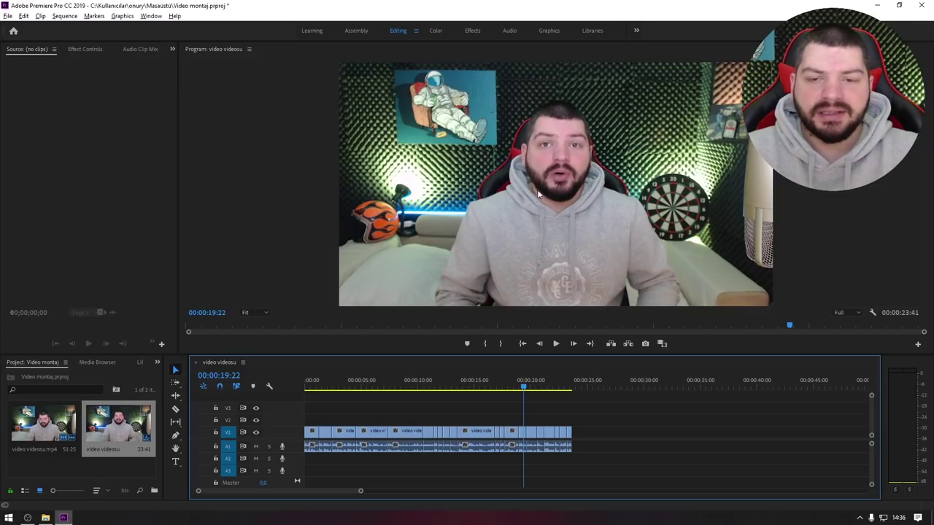
key(space)
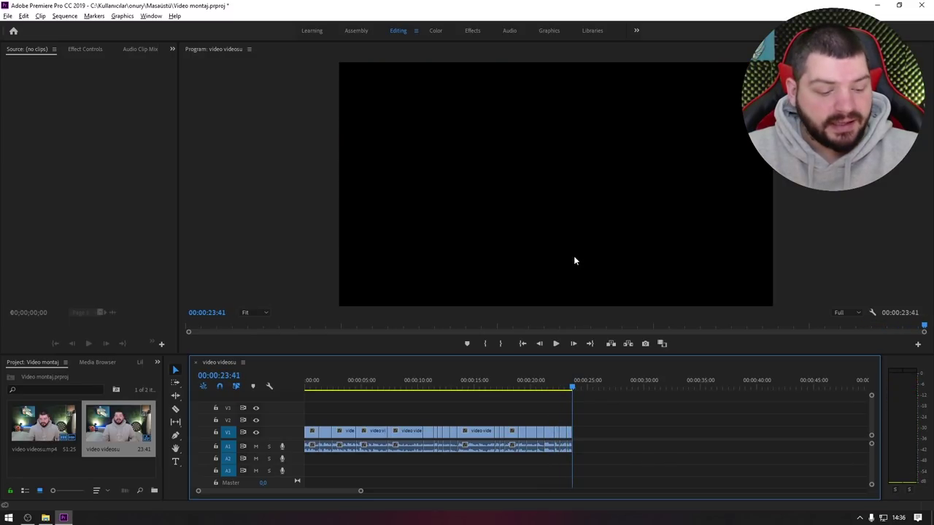
- Undo the tail deletion to restore the ending footage and review the sequence end
key(ctrl+z)
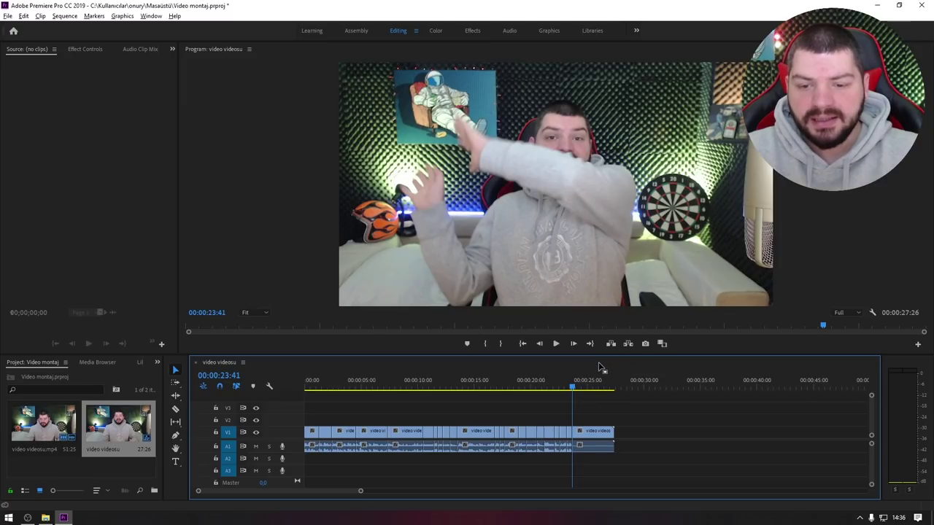
key(ctrl+z)
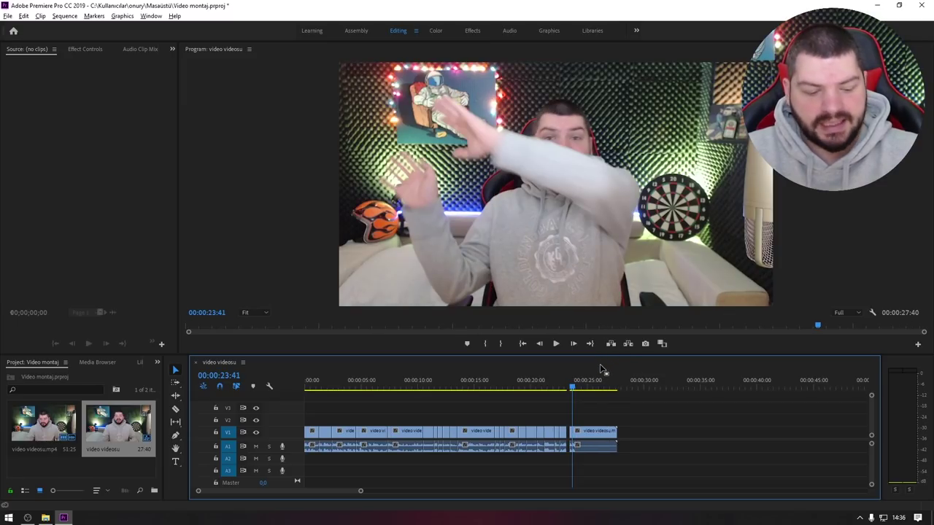
key(ctrl+z)
key(space)
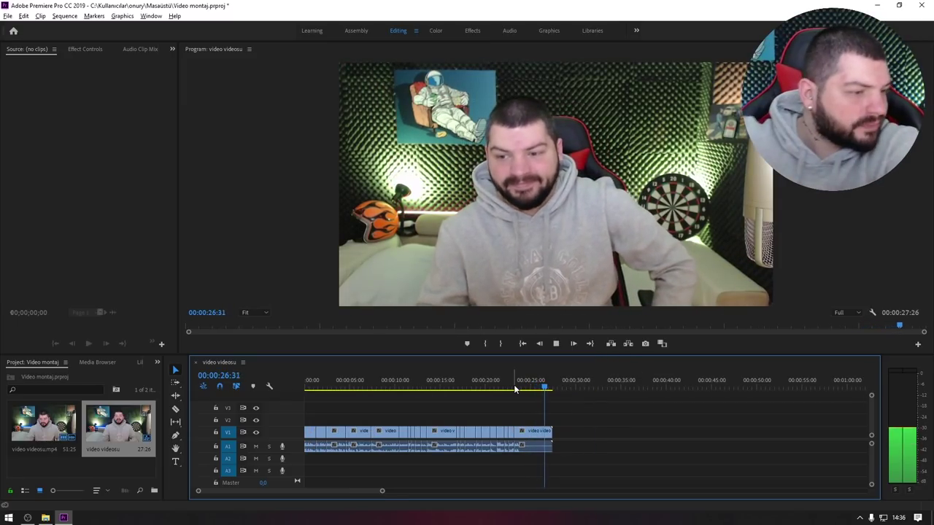
key(=)
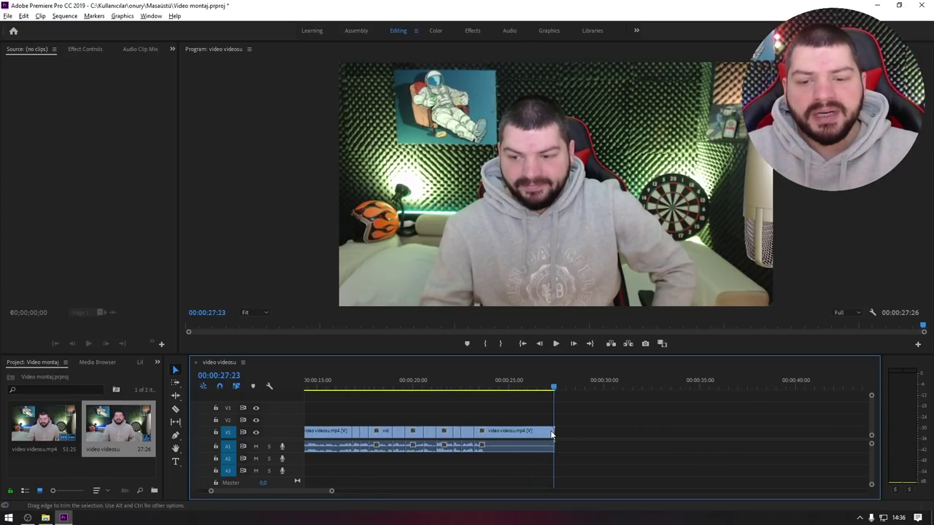
key(=)
key(=)
key(=)
key(=)
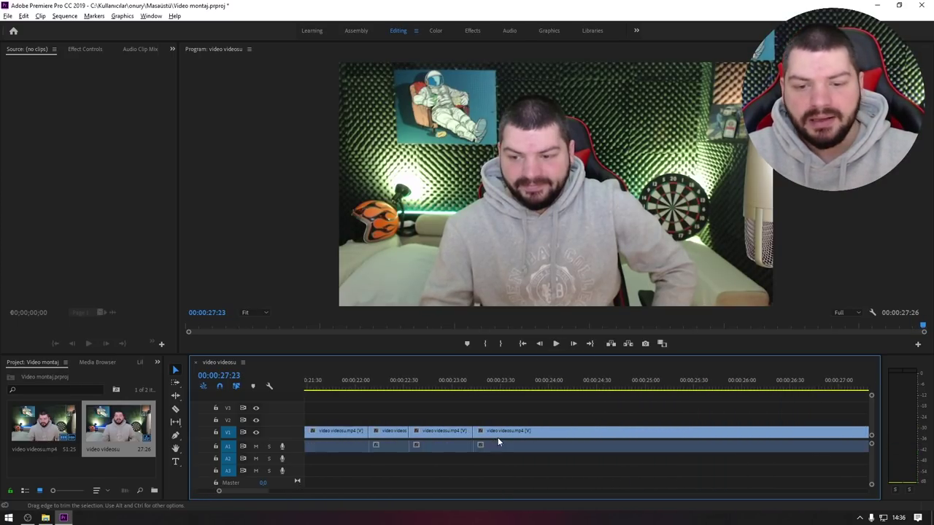
scroll(498, 441, up, 2)
key(minus)
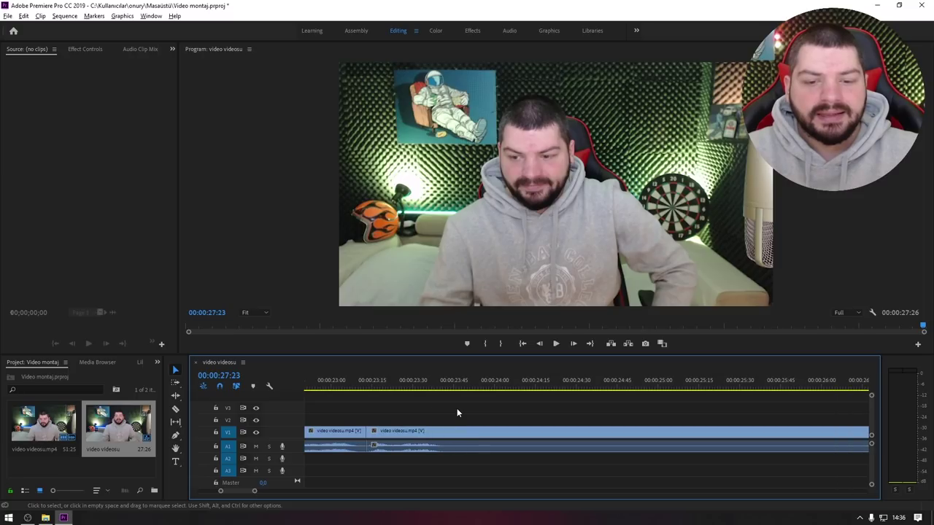
key(minus)
- Join the two final clips into one continuous clip and scrub across the join near 23:00
click(460, 431)
mouse_move(421, 387)
mouse_down()
mouse_move(400, 393)
mouse_move(577, 387)
mouse_up()
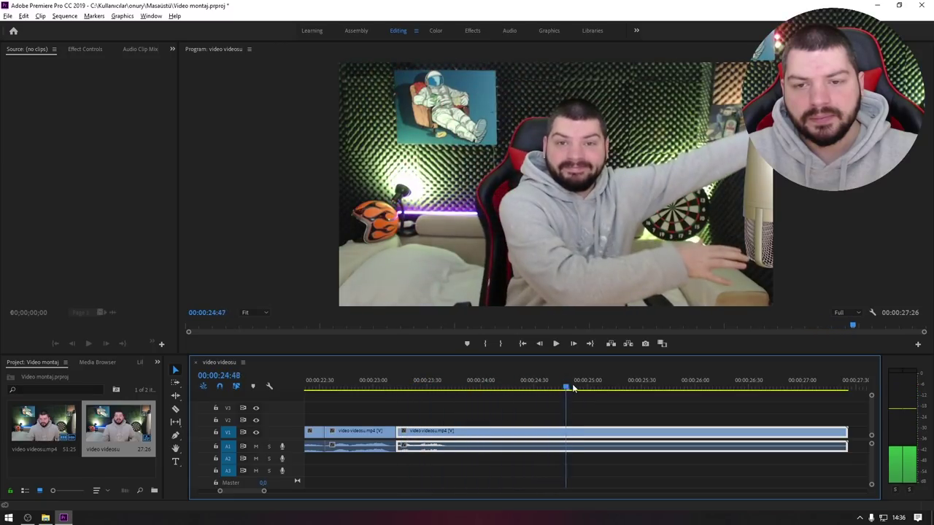
mouse_move(417, 387)
mouse_down()
mouse_move(363, 391)
mouse_move(373, 400)
mouse_up()
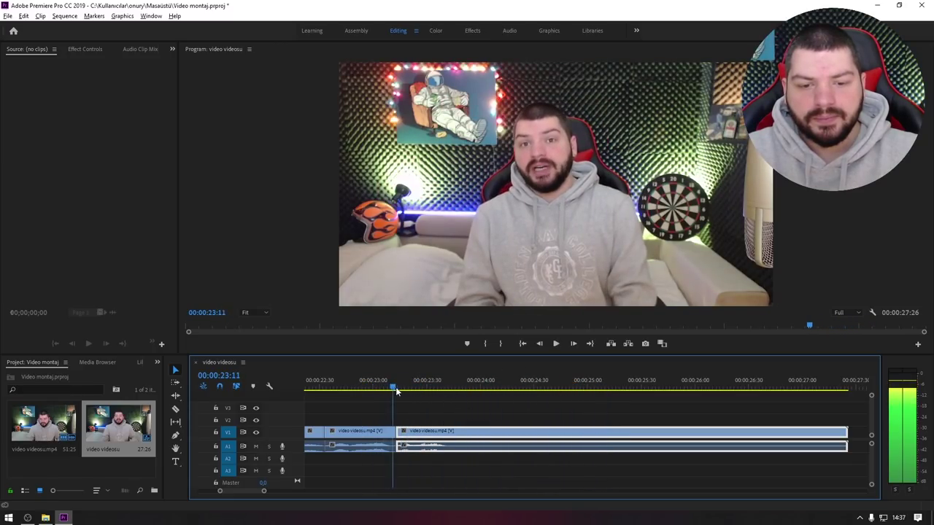
key(space)
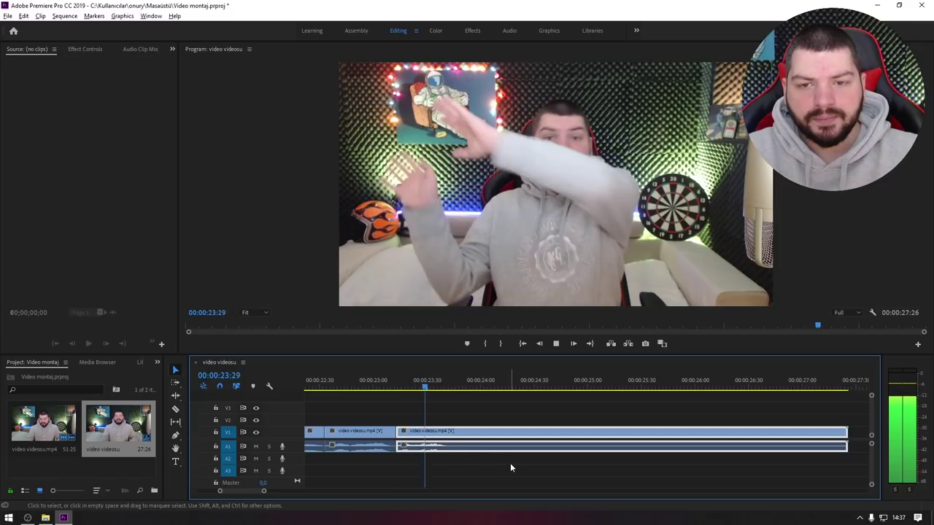
mouse_move(421, 444)
mouse_down()
mouse_move(447, 443)
mouse_move(422, 445)
mouse_up()
mouse_move(412, 391)
mouse_down()
mouse_move(367, 390)
mouse_move(395, 391)
mouse_up()
key(space)
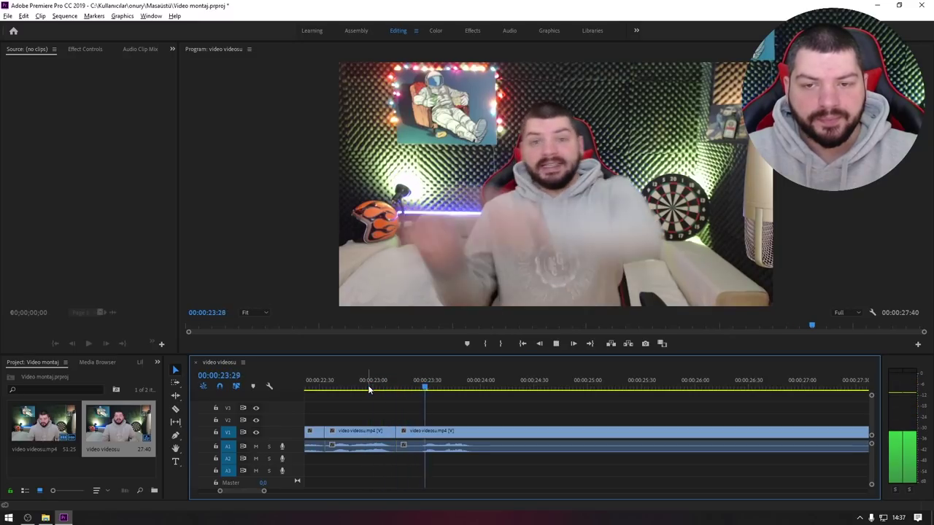
drag(400, 447, 416, 443)
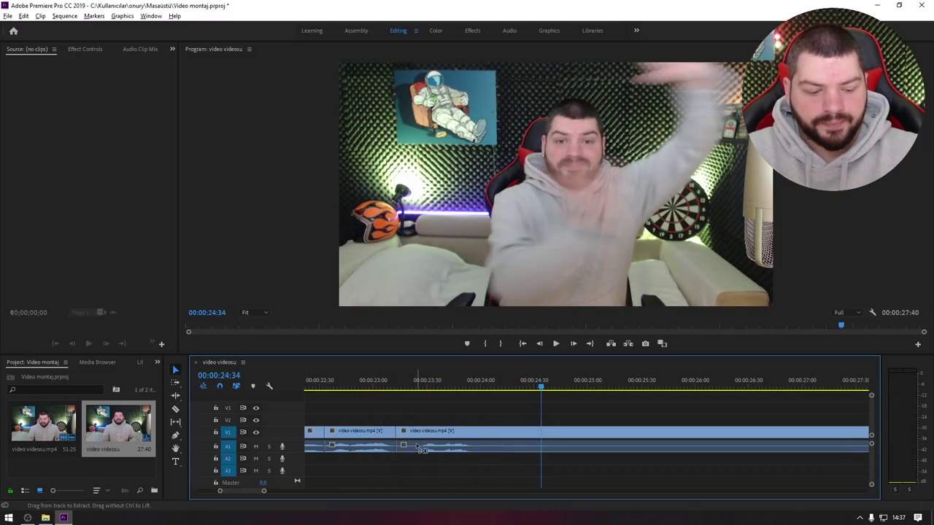
mouse_move(340, 388)
mouse_down()
mouse_move(522, 392)
mouse_move(452, 426)
mouse_up()
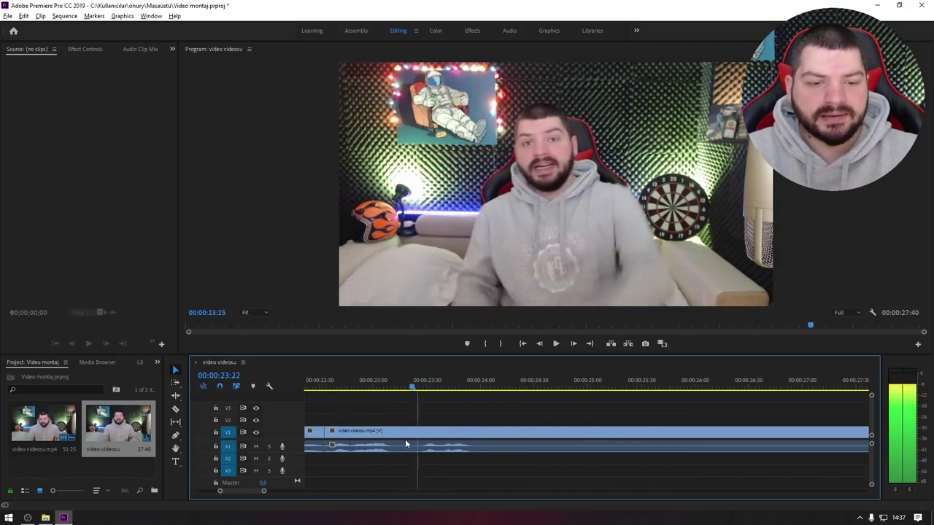
mouse_move(452, 425)
mouse_down()
mouse_move(508, 454)
mouse_move(411, 446)
mouse_up()
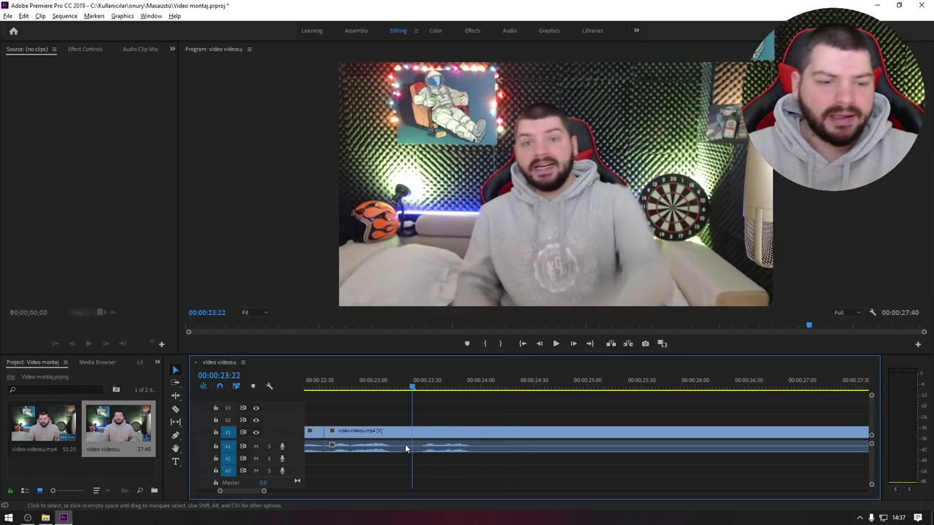
click(386, 433)
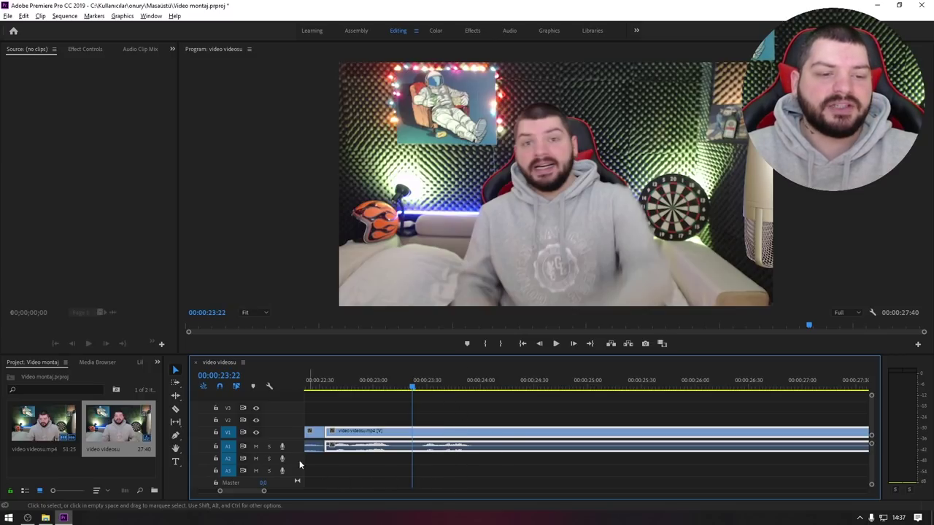
- Search the Effects panel for 'crop' and drag the Crop effect onto the final V1 clip
click(158, 364)
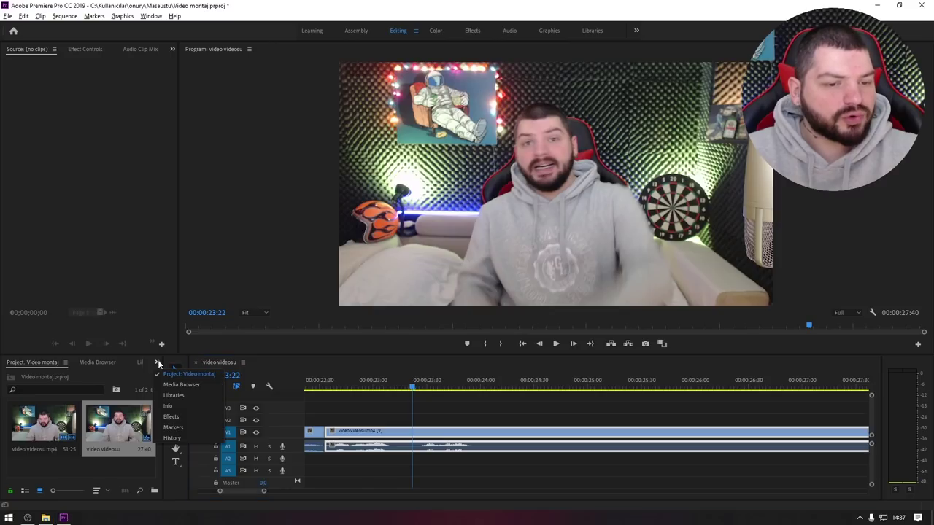
click(177, 416)
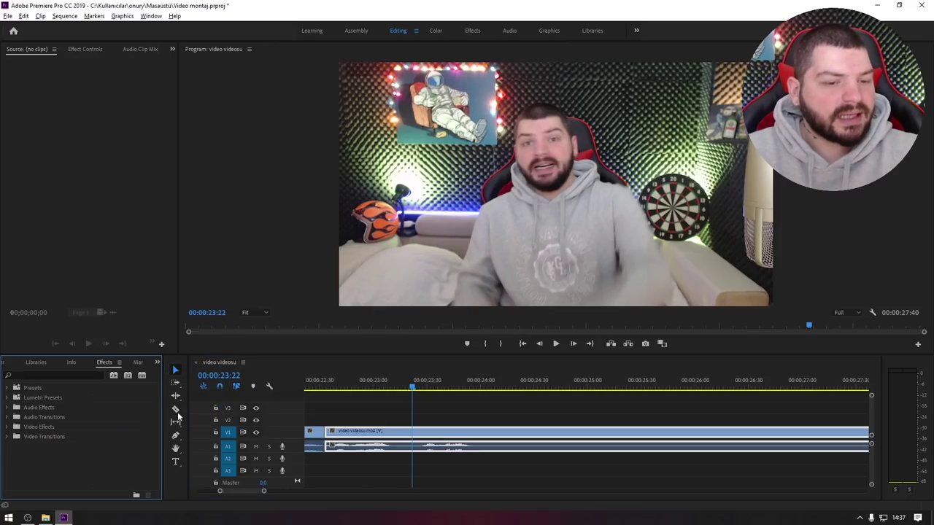
click(58, 374)
text(crop)
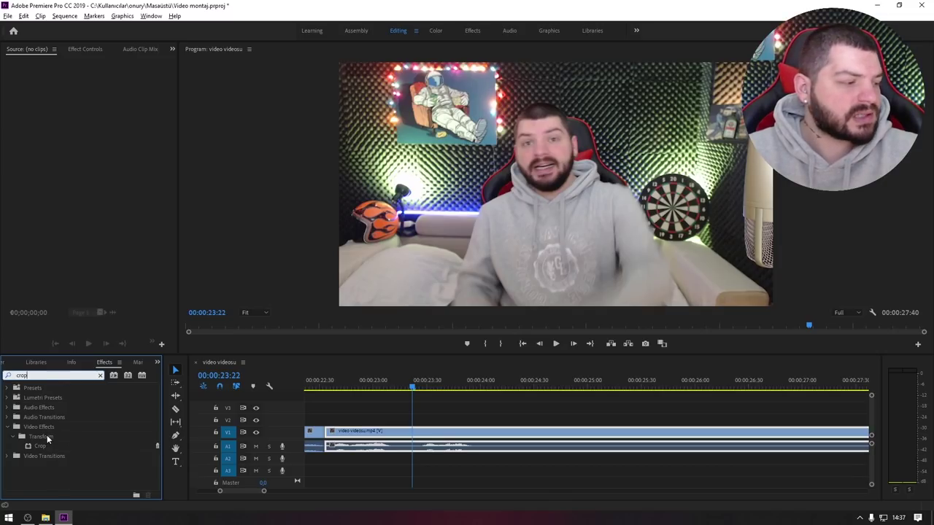
click(40, 446)
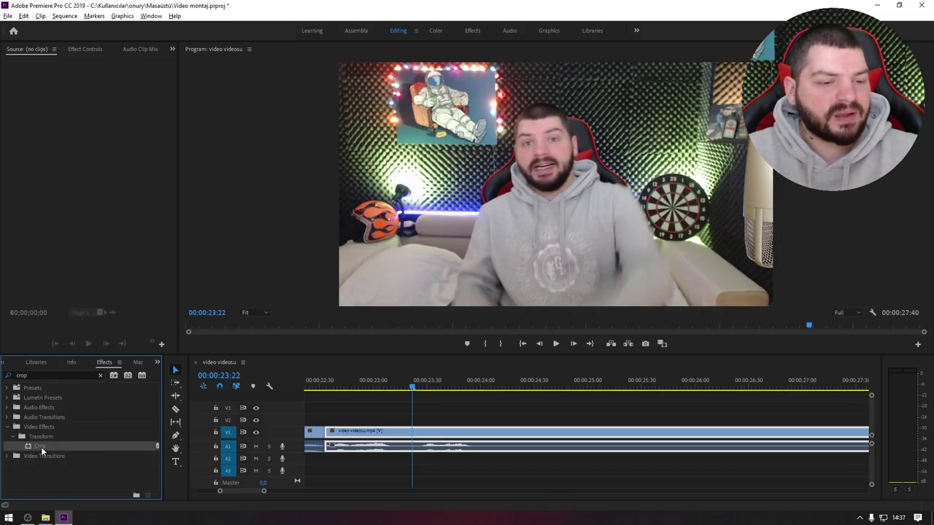
drag(42, 450, 66, 447)
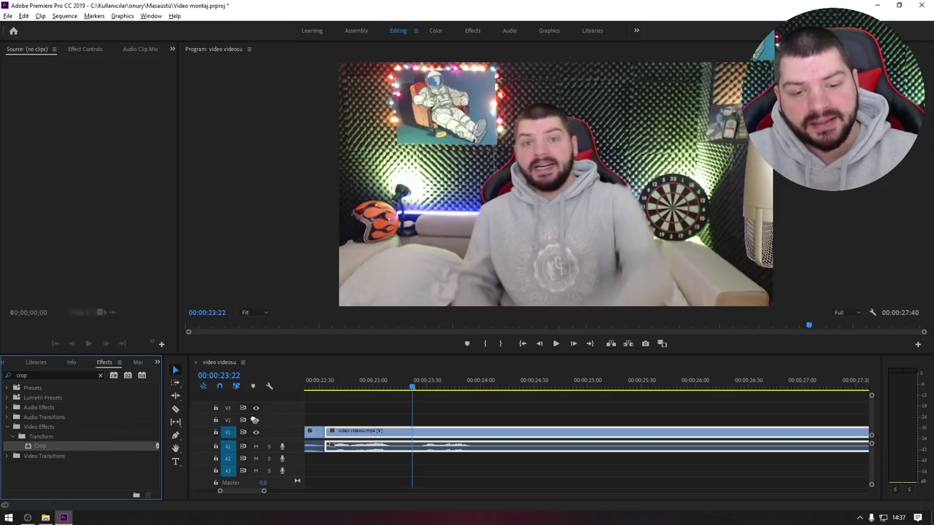
drag(254, 421, 401, 436)
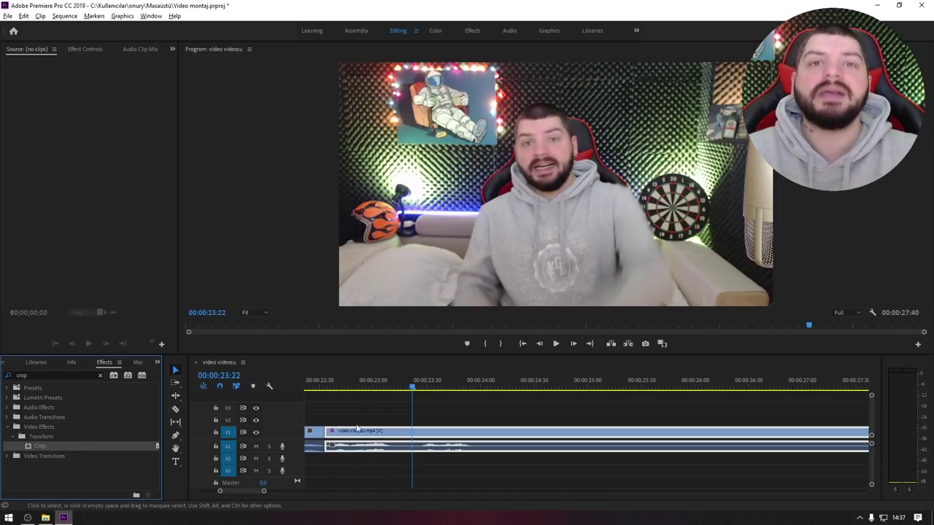
drag(402, 387, 393, 388)
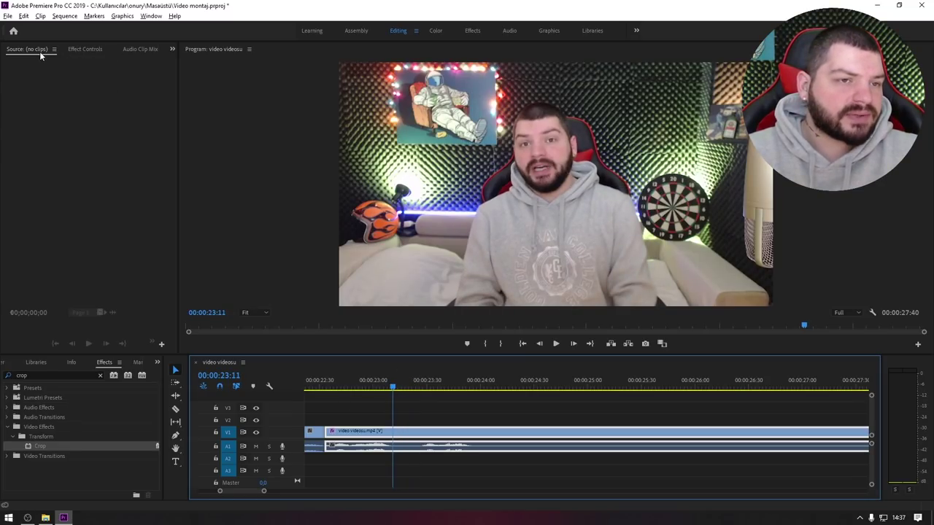
- Show the Effect Controls panel for the selected timeline clip
click(172, 49)
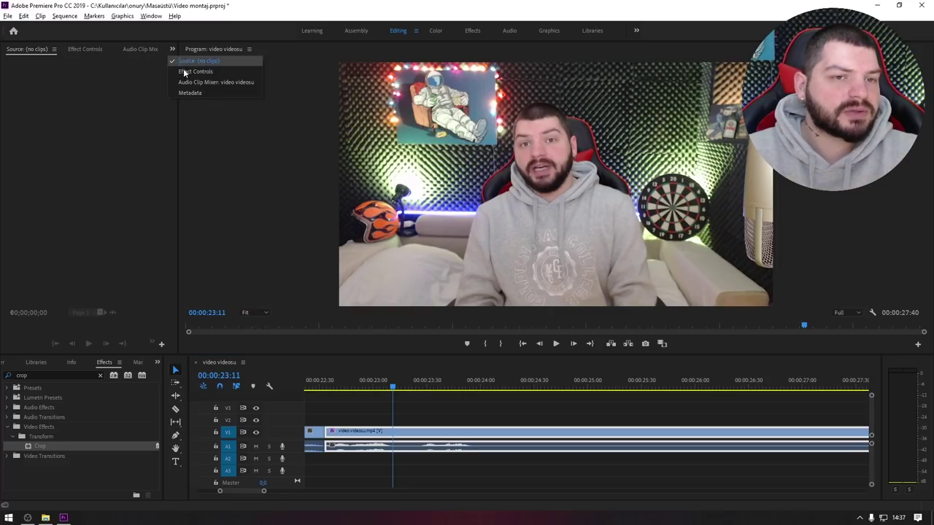
click(95, 49)
click(411, 432)
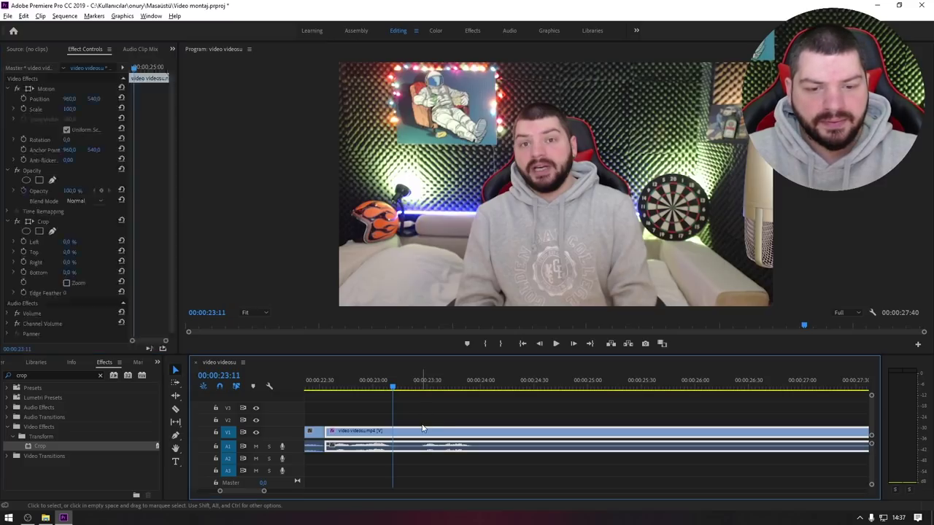
click(413, 439)
click(395, 446)
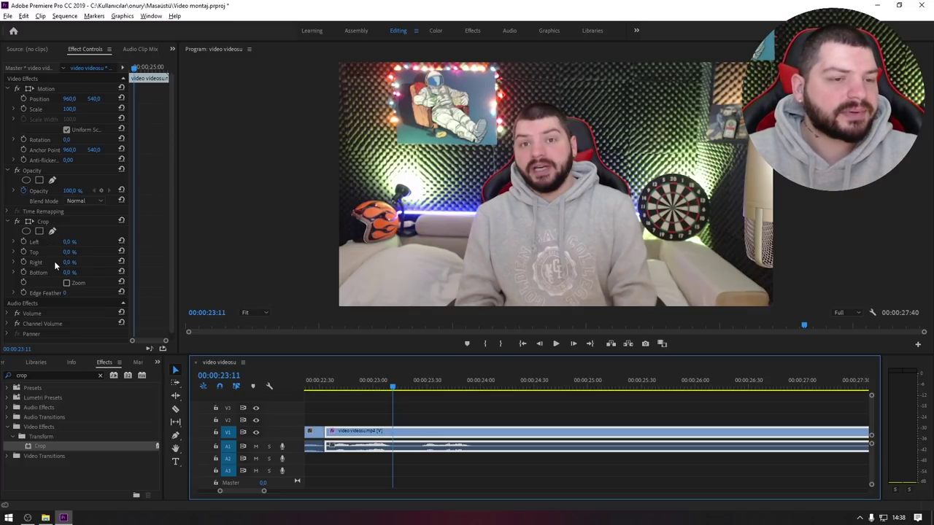
- Try a few Crop Bottom and Right amounts on the preview, leaving them at 0%
mouse_move(66, 252)
mouse_down()
mouse_move(100, 253)
mouse_move(66, 252)
mouse_move(85, 262)
mouse_move(66, 262)
mouse_move(130, 242)
mouse_move(66, 241)
mouse_move(66, 272)
mouse_up()
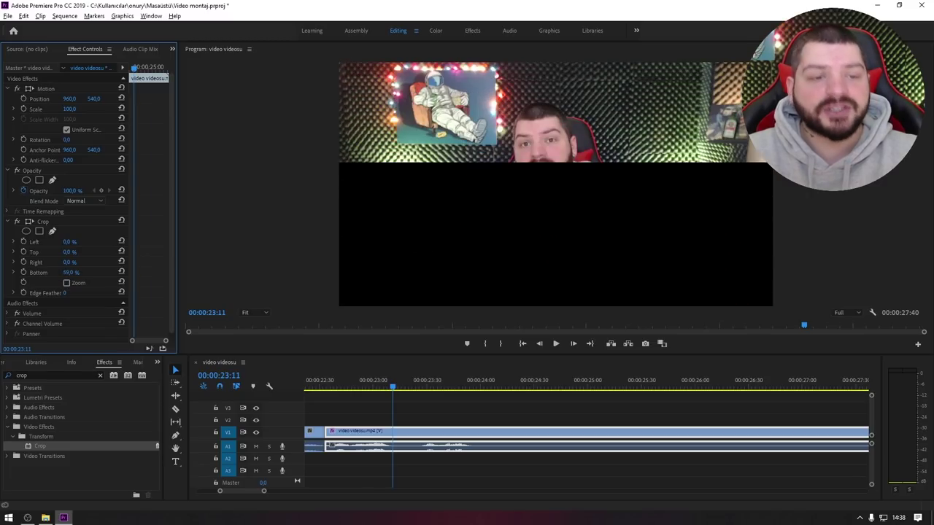
drag(393, 387, 475, 388)
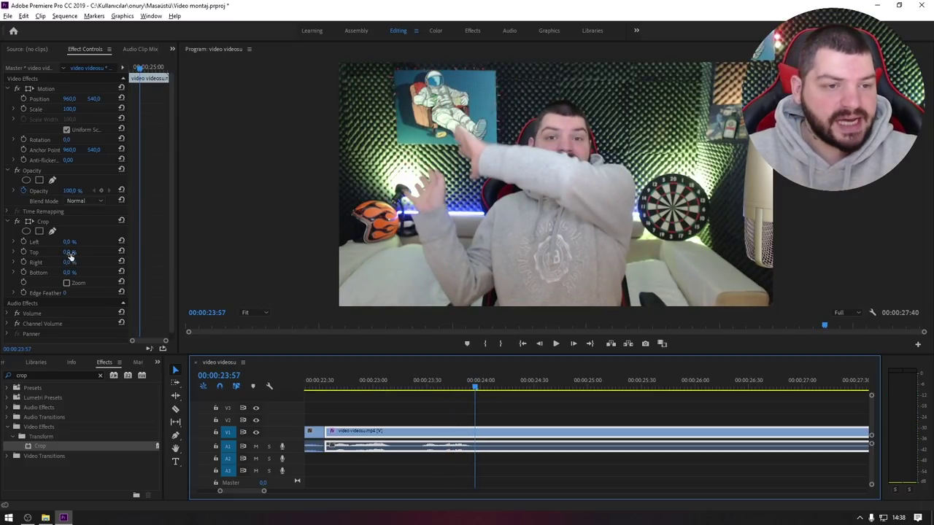
mouse_move(70, 262)
mouse_down()
mouse_move(86, 262)
mouse_move(70, 262)
mouse_move(76, 242)
mouse_up()
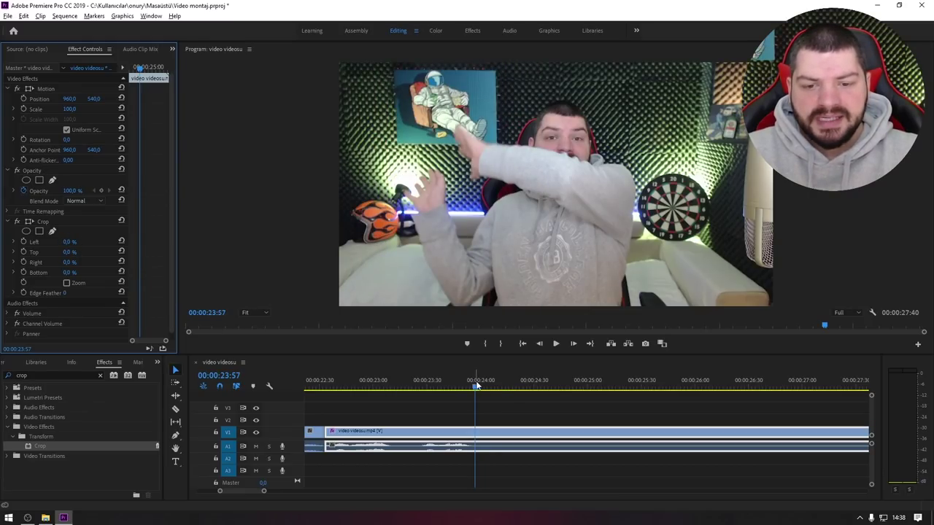
mouse_move(476, 387)
mouse_down()
mouse_move(416, 391)
mouse_move(488, 385)
mouse_up()
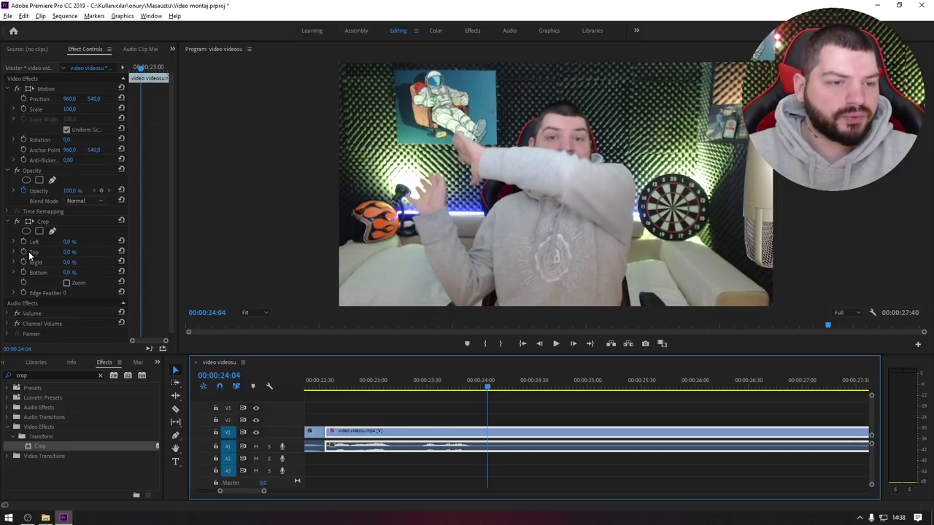
- Keyframe Crop Left from 0% at 00:00:24:04 to 100% at 00:00:24:54
click(25, 244)
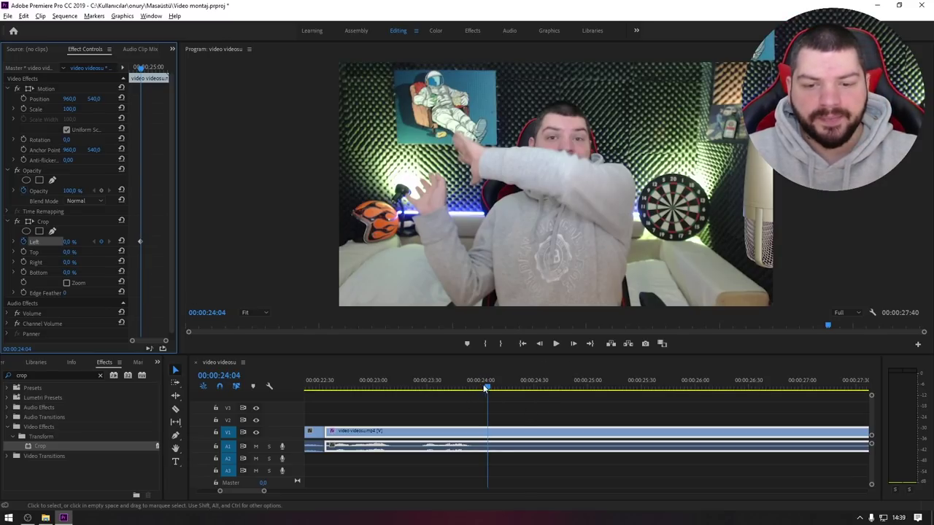
drag(494, 388, 578, 394)
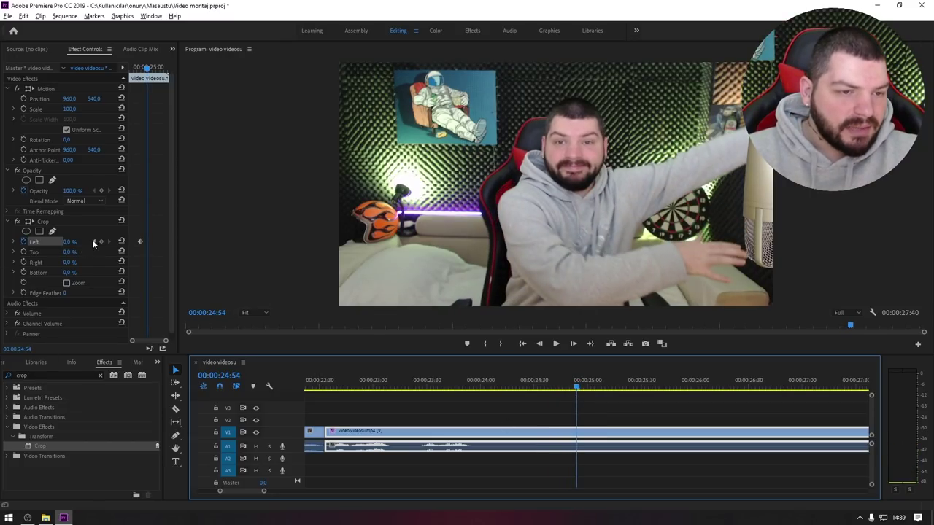
drag(70, 243, 172, 364)
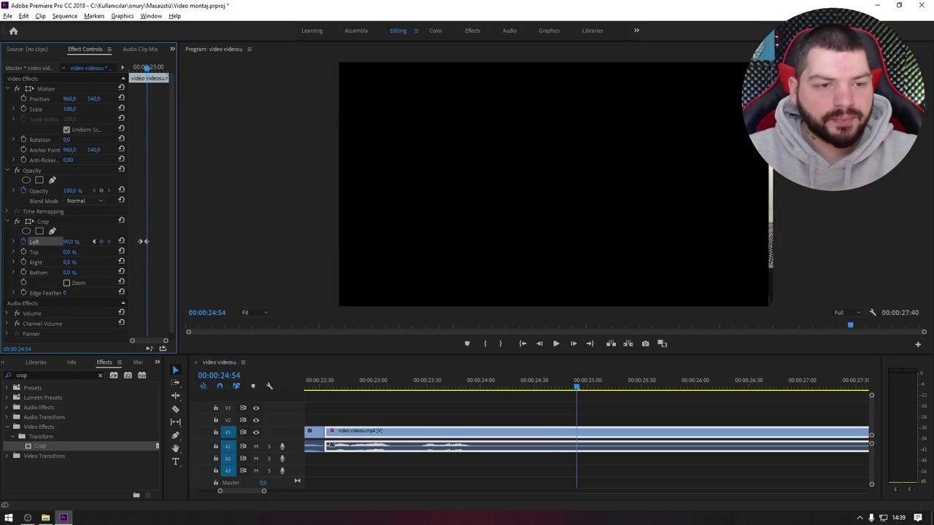
drag(71, 241, 155, 243)
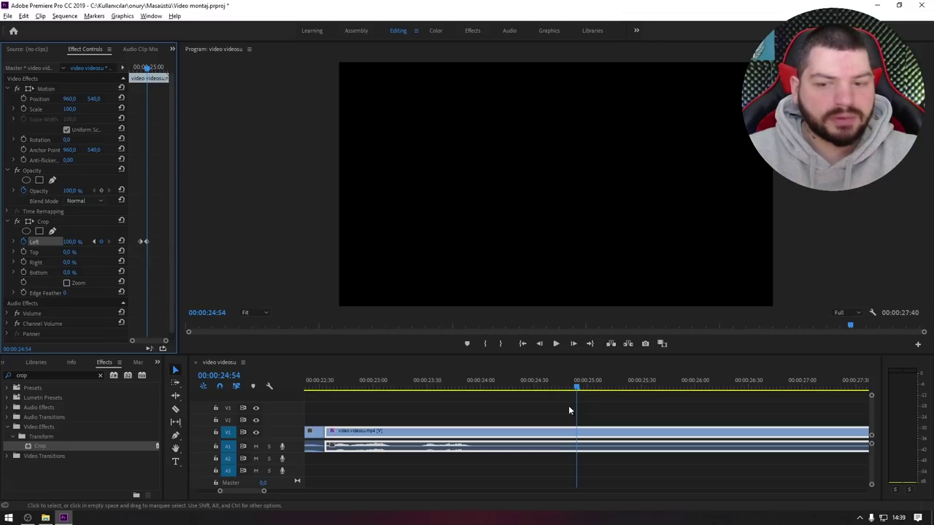
- Play the wipe to black back twice to check it
drag(577, 388, 318, 392)
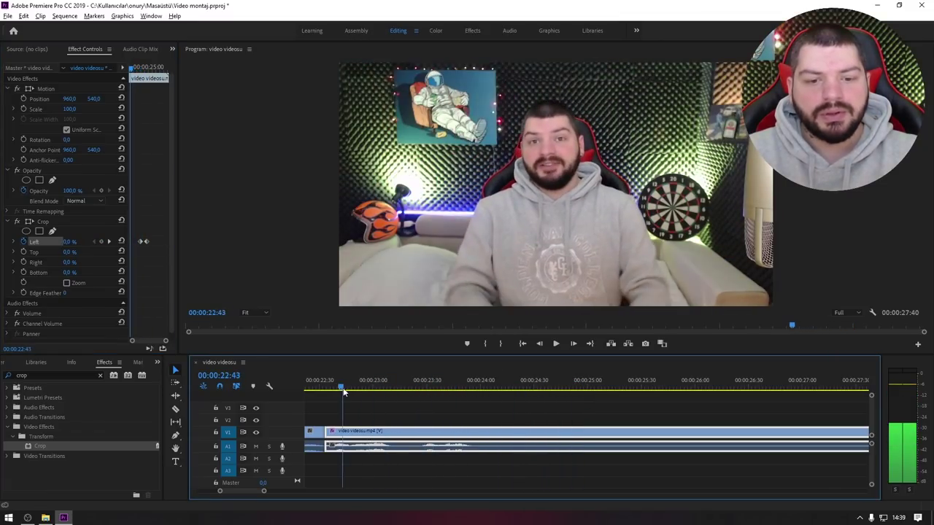
key(space)
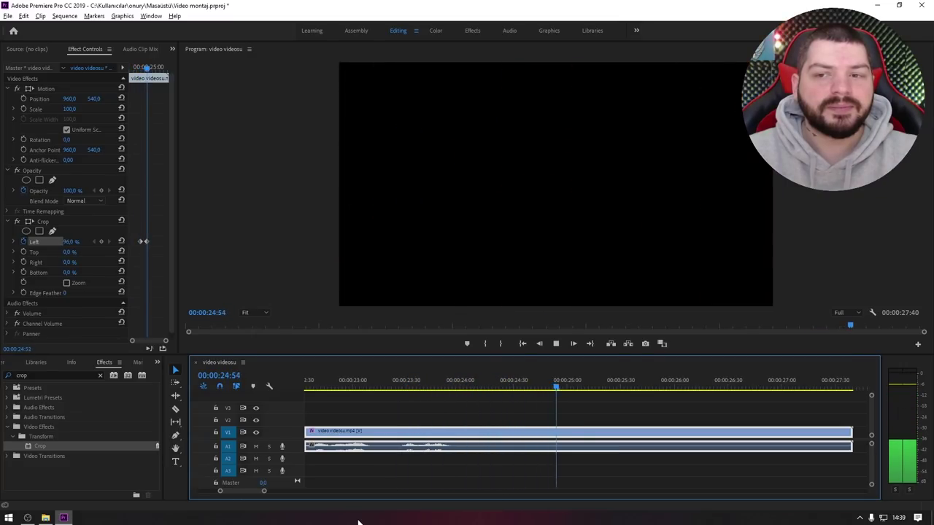
key(space)
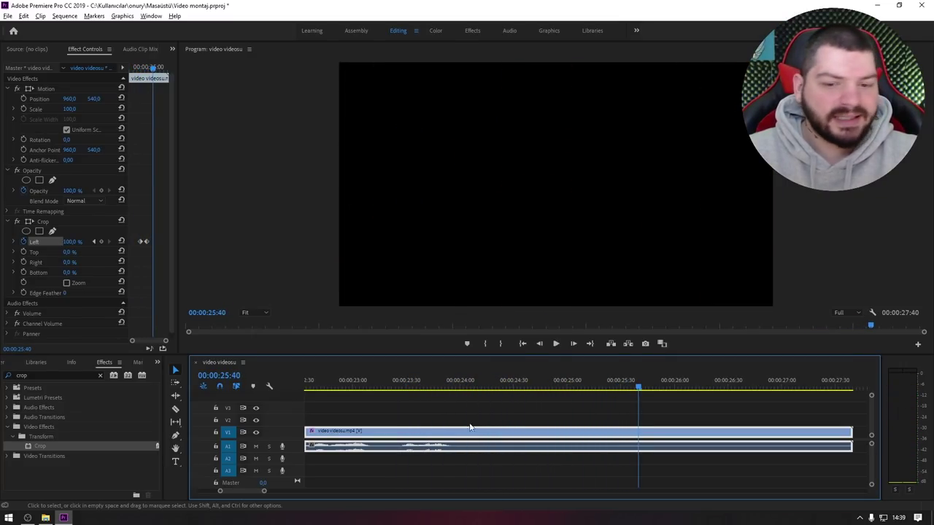
drag(418, 389, 377, 388)
key(space)
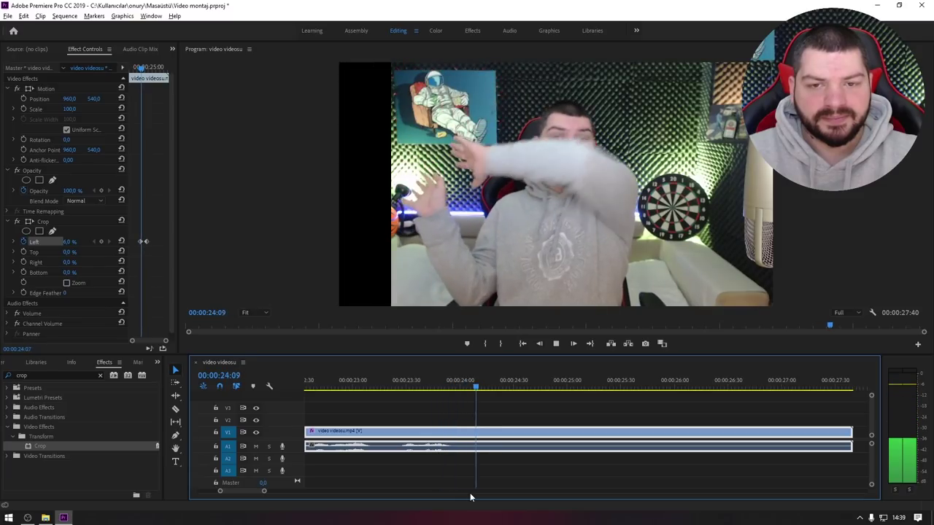
key(space)
- Razor the clip at the playhead and delete the part after it, ending at 00:00:24:57
key(c)
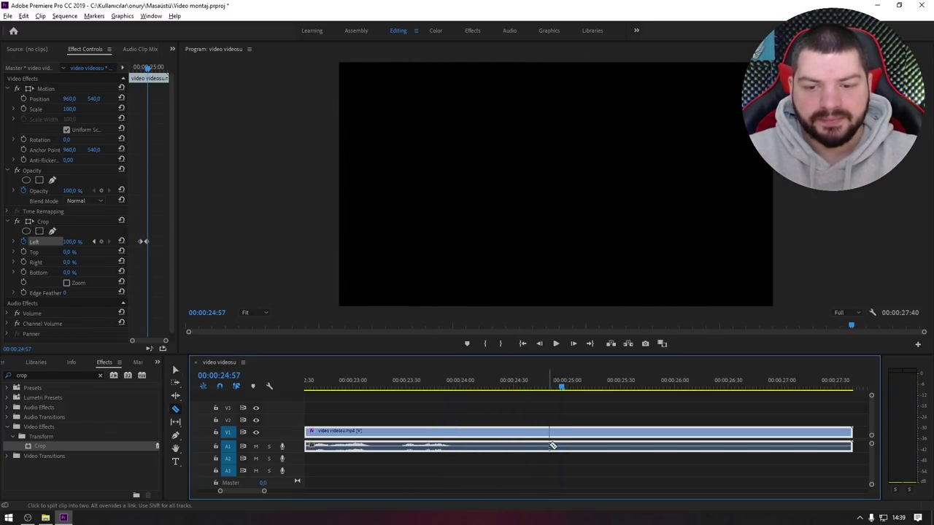
click(562, 438)
key(v)
click(607, 438)
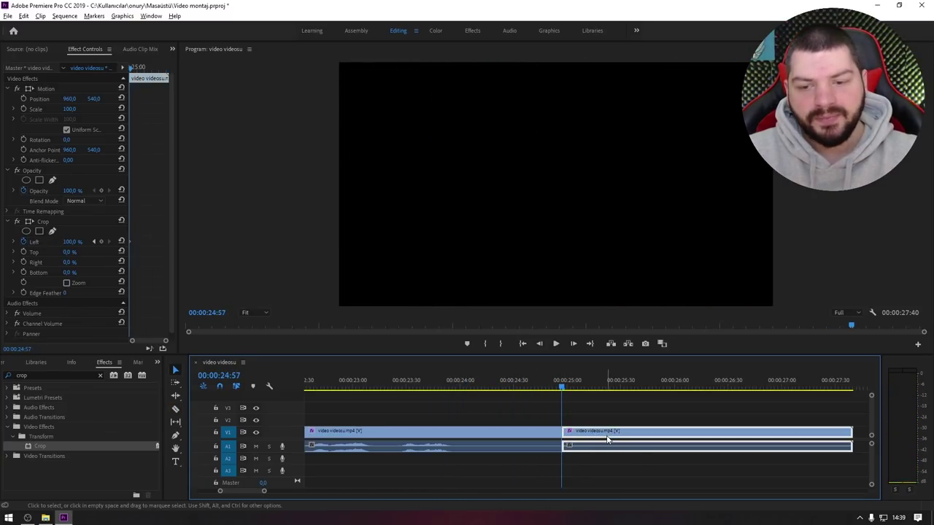
key(Delete)
mouse_move(526, 394)
mouse_down()
mouse_move(378, 399)
mouse_move(542, 408)
mouse_move(278, 440)
mouse_up()
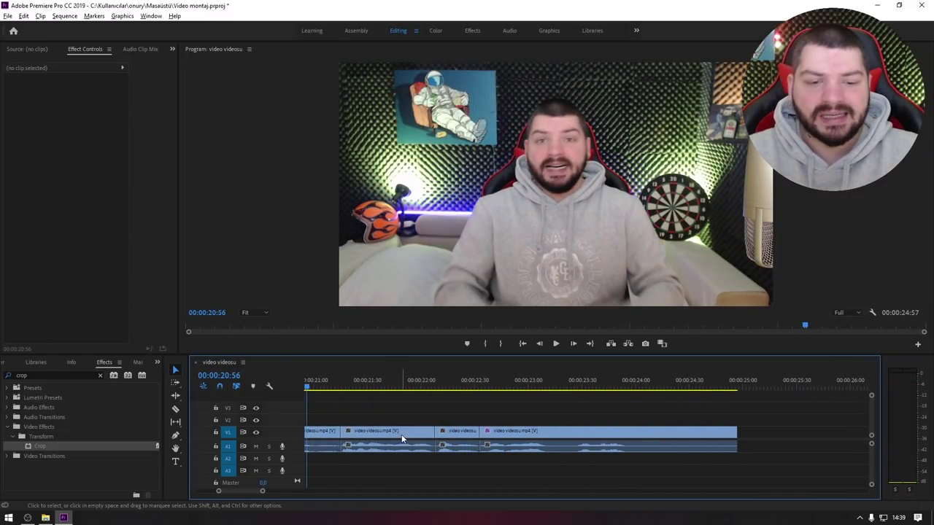
- Zoom the timeline out to show every clip and put the playhead at 00:00:02:44
alt+scroll(415, 405, down, 2)
alt+scroll(414, 407, down, 2)
alt+scroll(409, 419, down, 2)
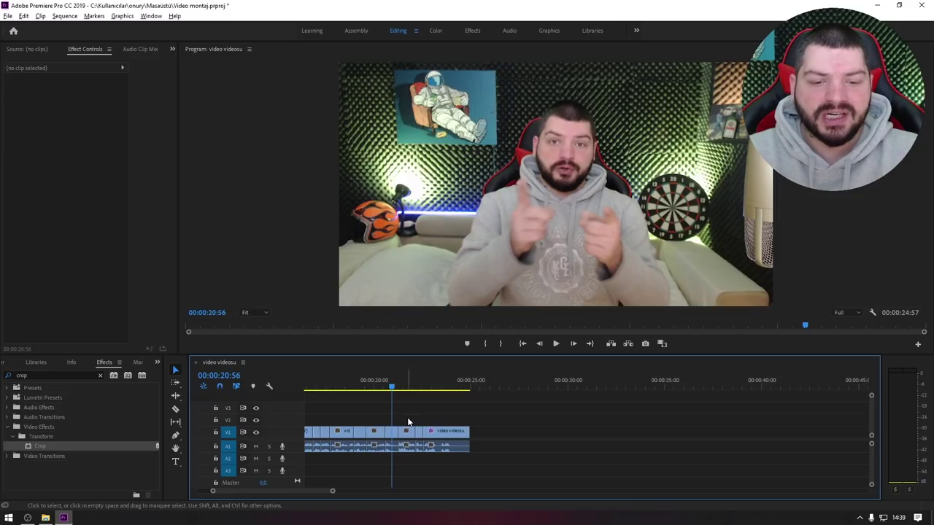
alt+scroll(412, 431, up, 2)
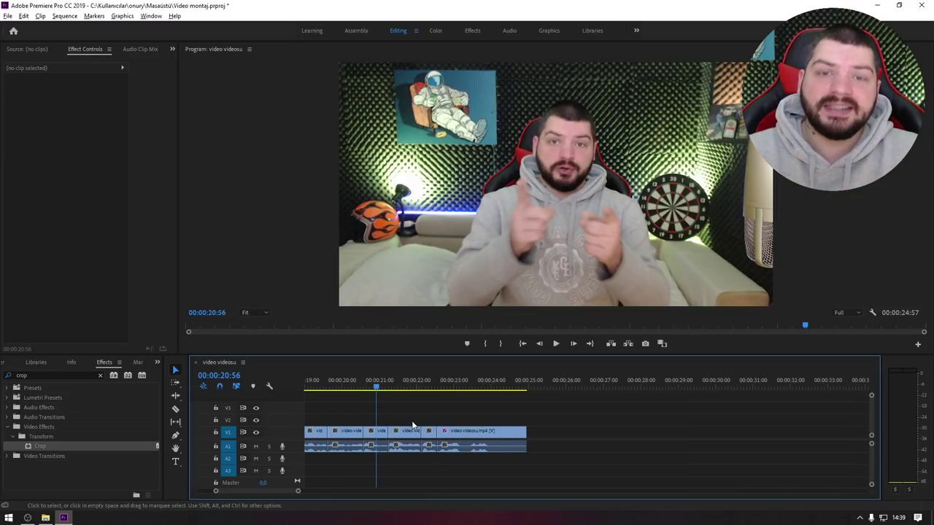
alt+scroll(394, 420, down, 2)
alt+scroll(394, 418, down, 1)
alt+scroll(397, 427, down, 1)
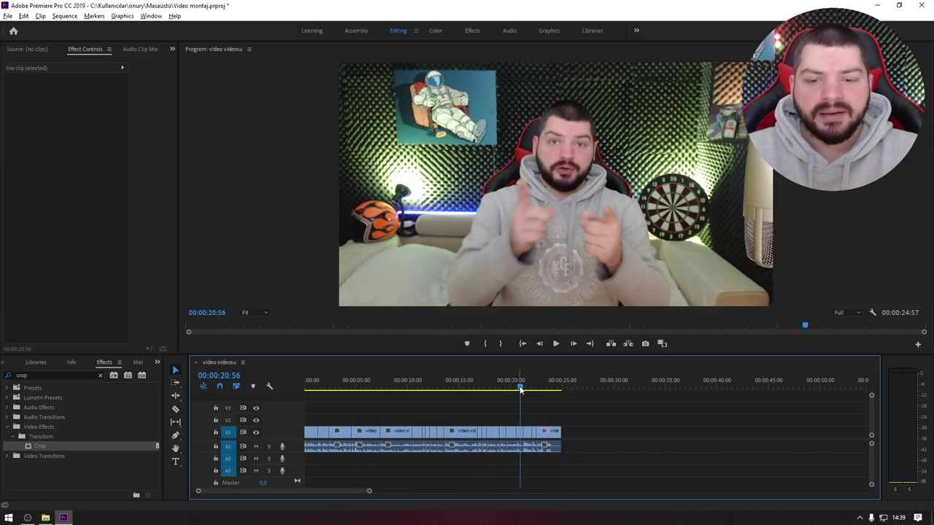
click(397, 385)
click(332, 385)
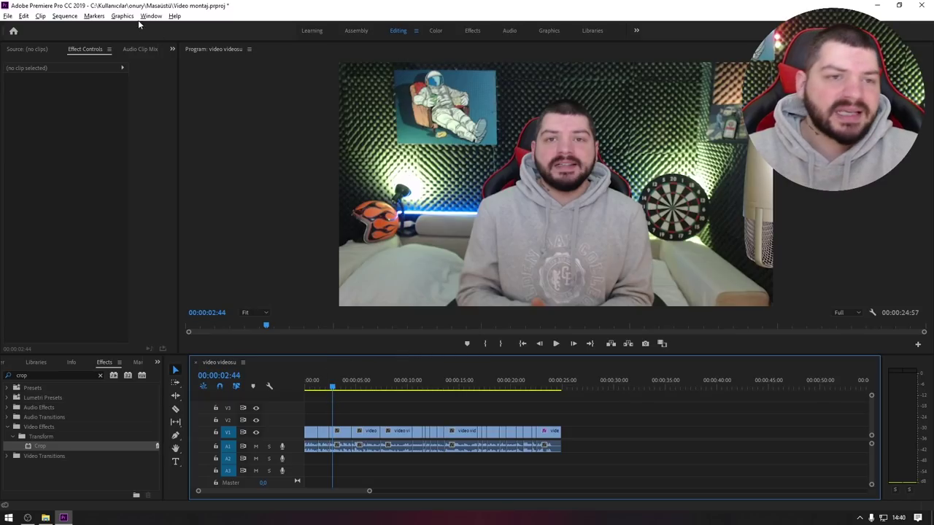
- Add a new text layer to the sequence from the Graphics menu
click(94, 16)
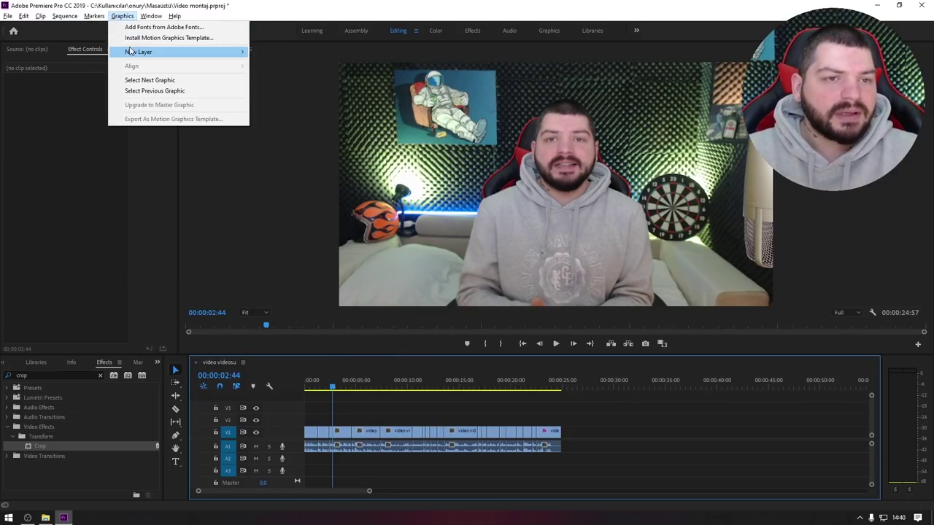
click(333, 171)
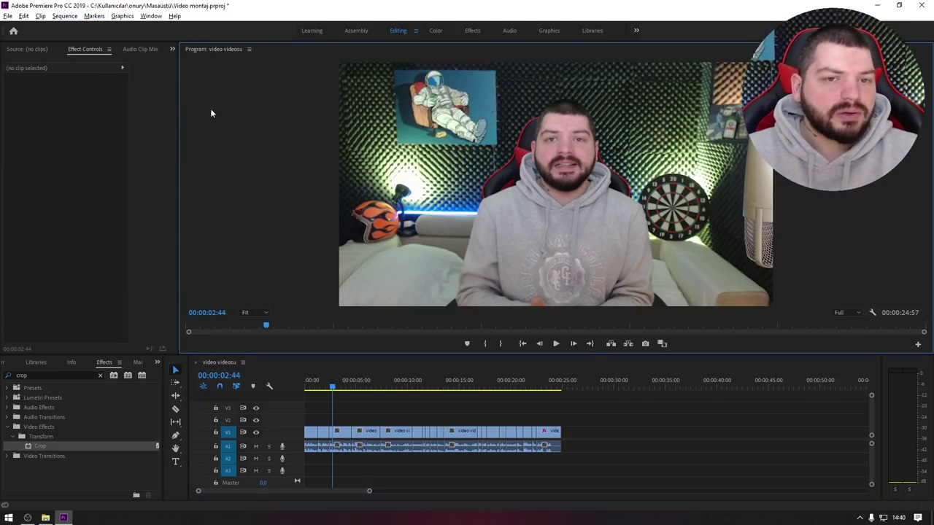
click(120, 16)
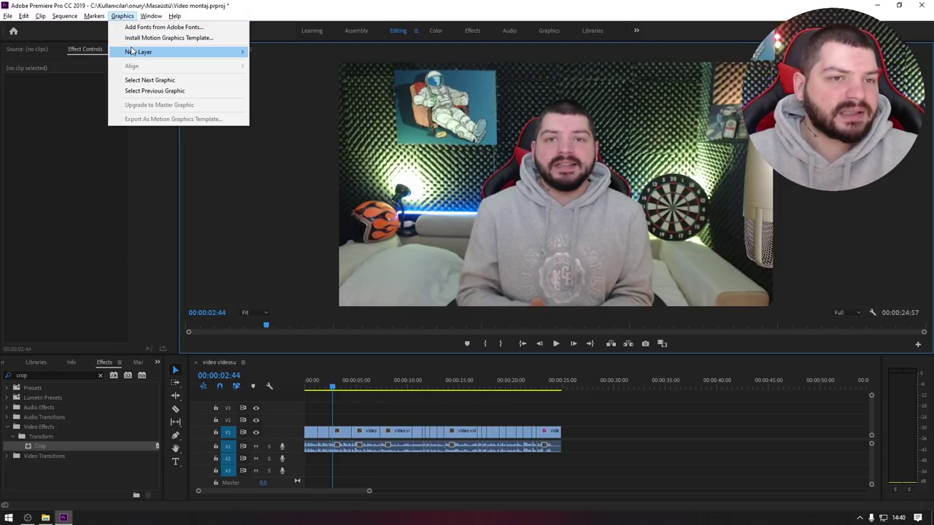
mouse_move(134, 53)
click(266, 52)
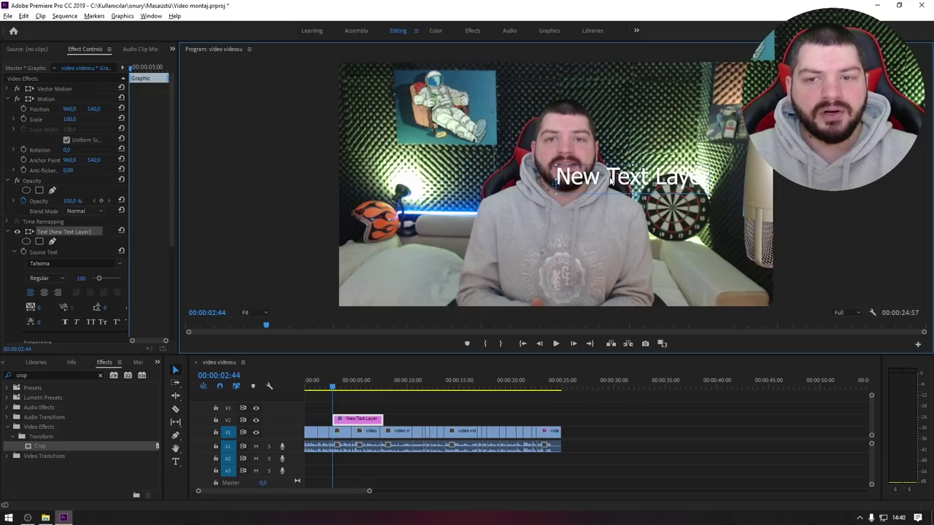
- Place the text top-left and make it read 'hangionur', shifting its clip later
drag(588, 186, 376, 87)
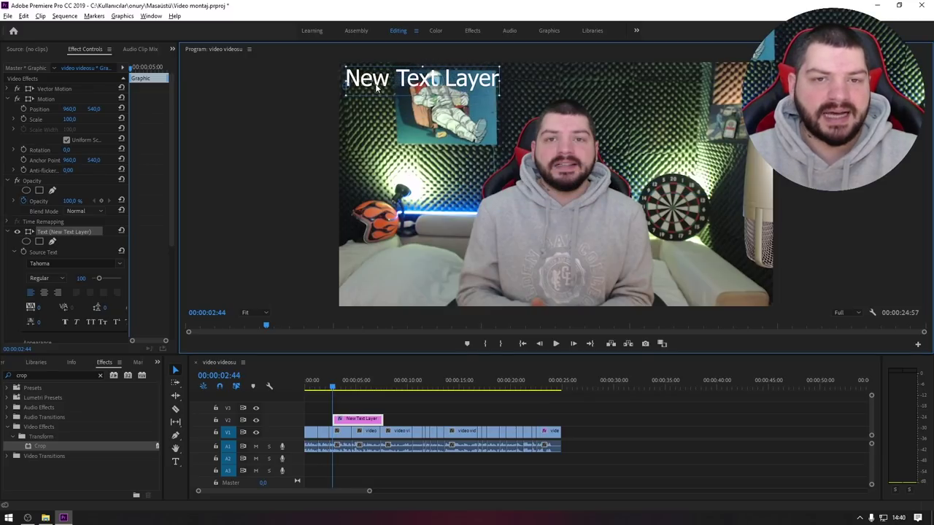
double_click(391, 83)
text(ha)
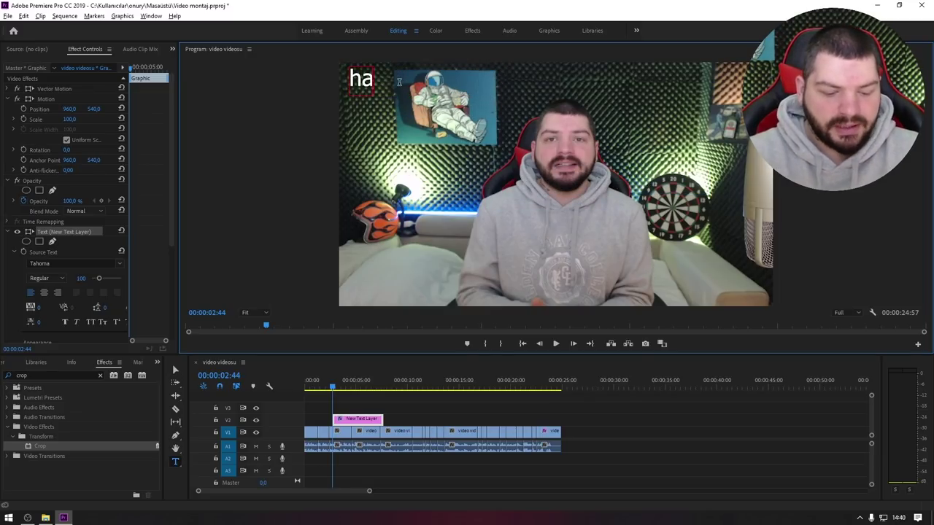
text(ngionu)
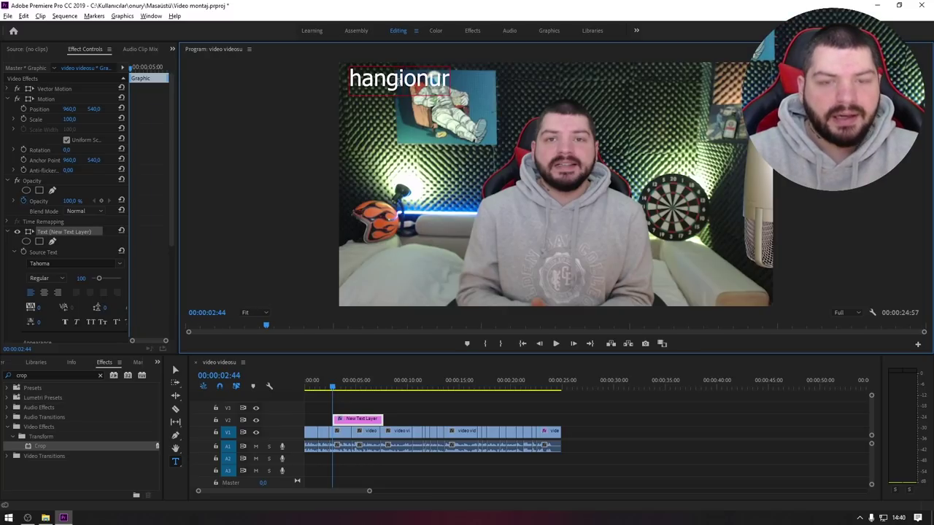
text(r)
key(BackSpace)
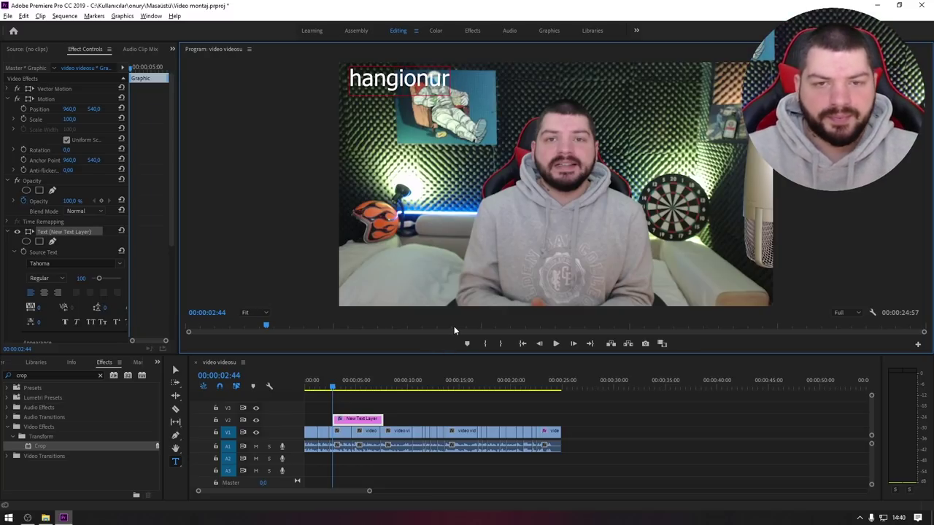
drag(379, 420, 458, 424)
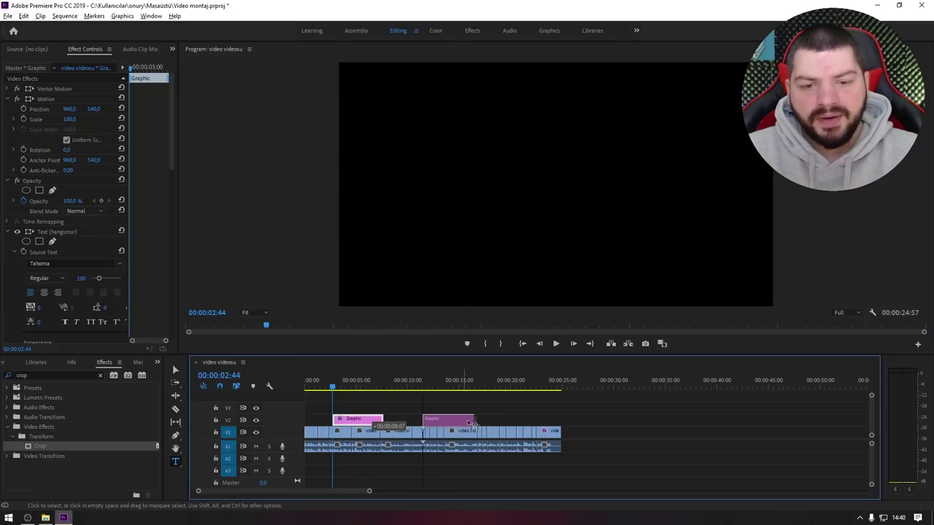
- Move the title's Graphic clip to 00:00 on V2
alt+scroll(458, 423, down, 3)
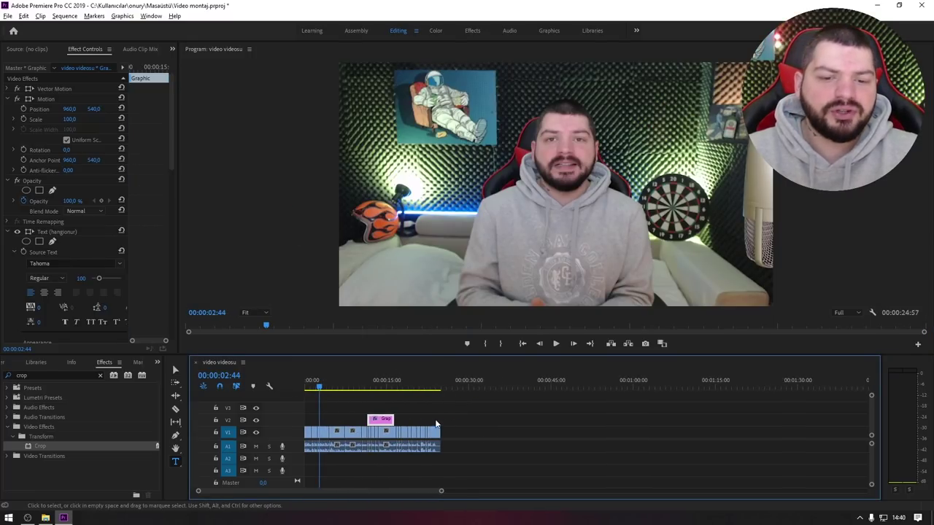
alt+scroll(449, 427, up, 3)
alt+scroll(448, 428, up, 3)
scroll(448, 428, up, 5)
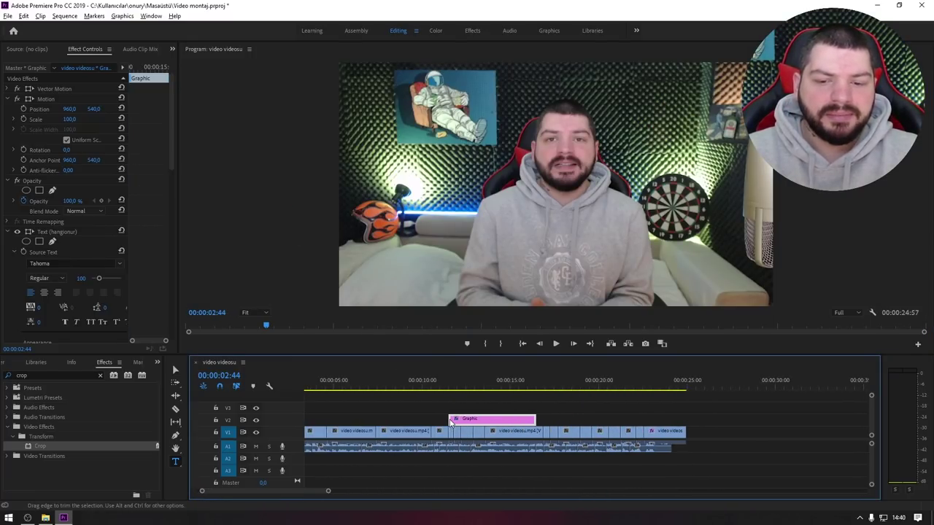
scroll(473, 436, up, 2)
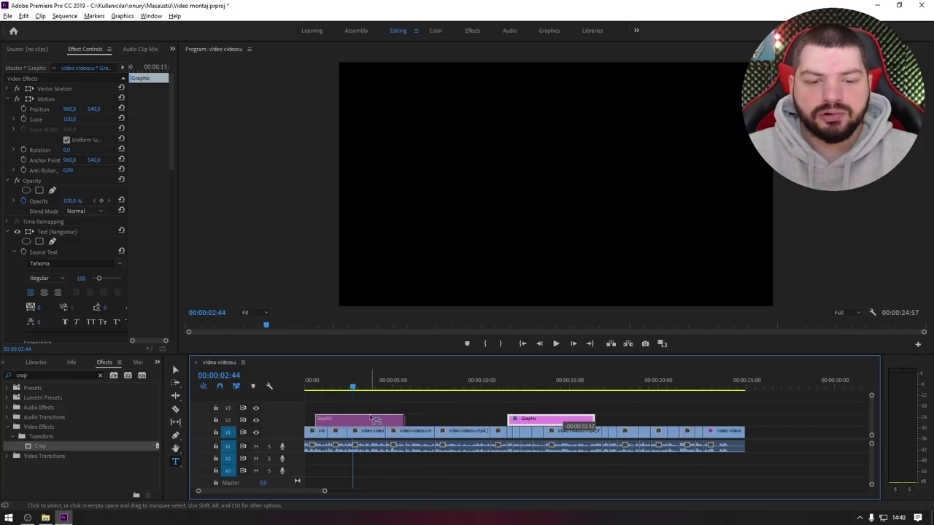
drag(563, 426, 361, 422)
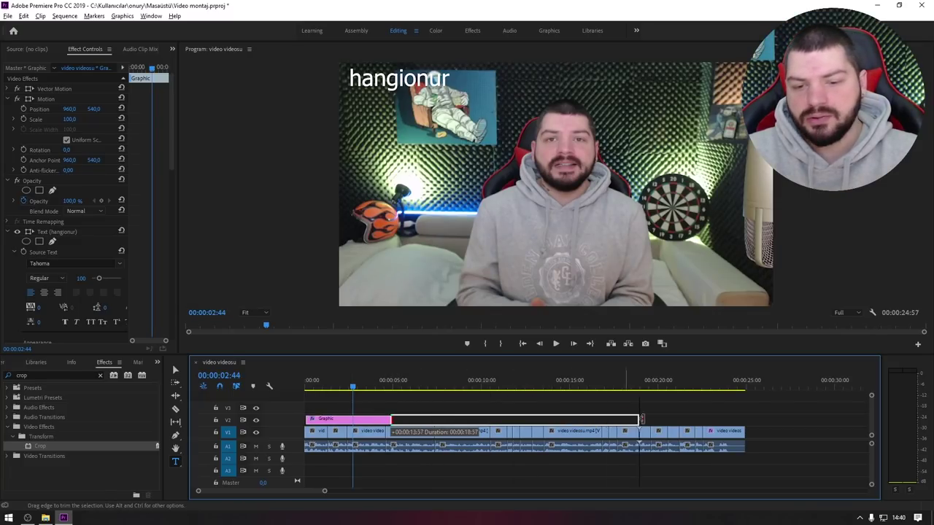
- Place the hangionur title at the lower-left of the frame and return to the start
drag(390, 84, 414, 200)
drag(400, 267, 381, 294)
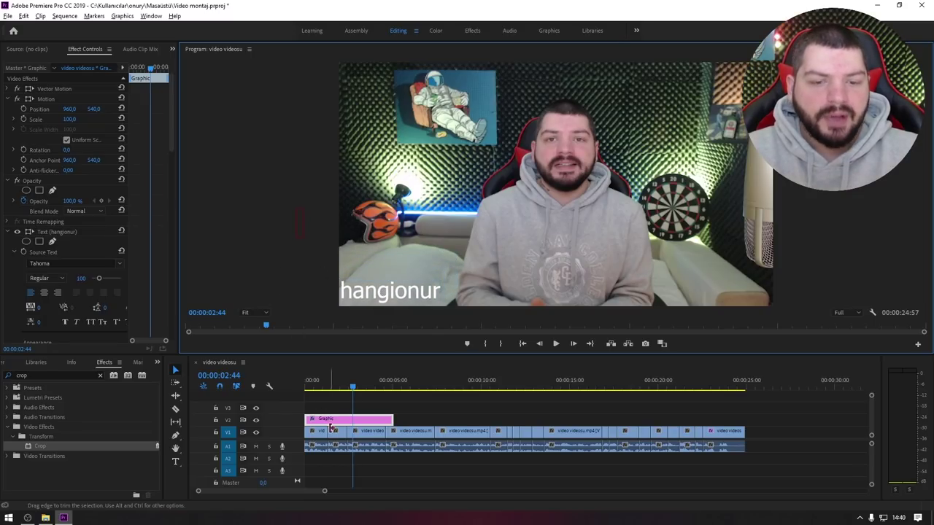
drag(352, 387, 305, 395)
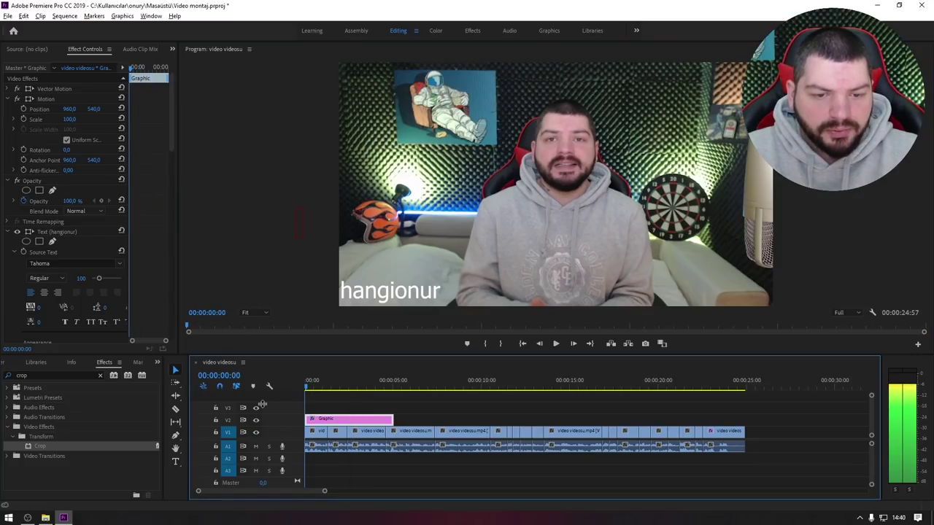
key(space)
key(space)
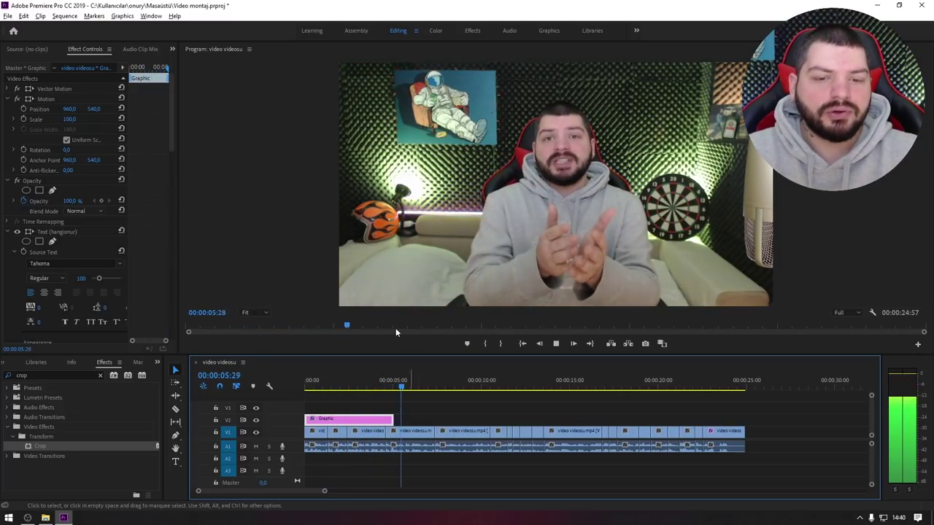
key(space)
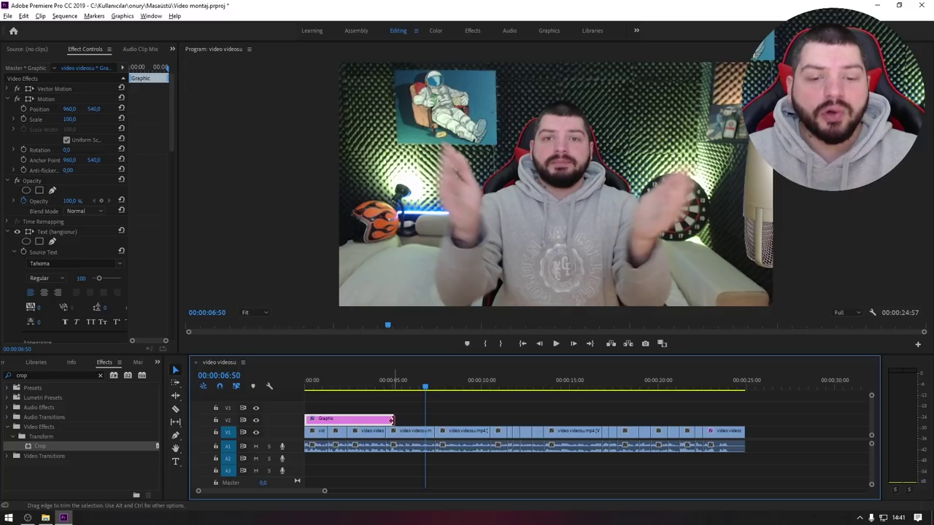
click(391, 420)
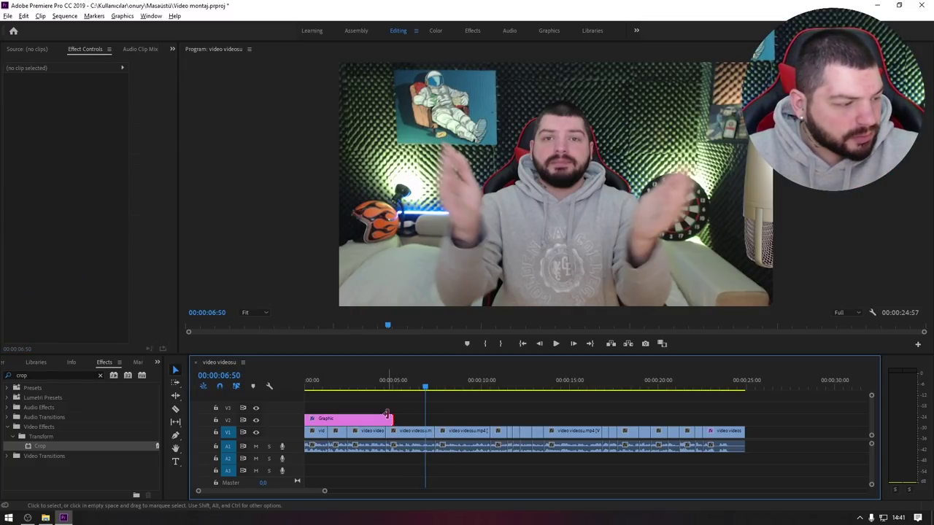
- Stretch the hangionur Graphic clip on V2 to the 24:57 end and scrub to check it
drag(391, 418, 680, 418)
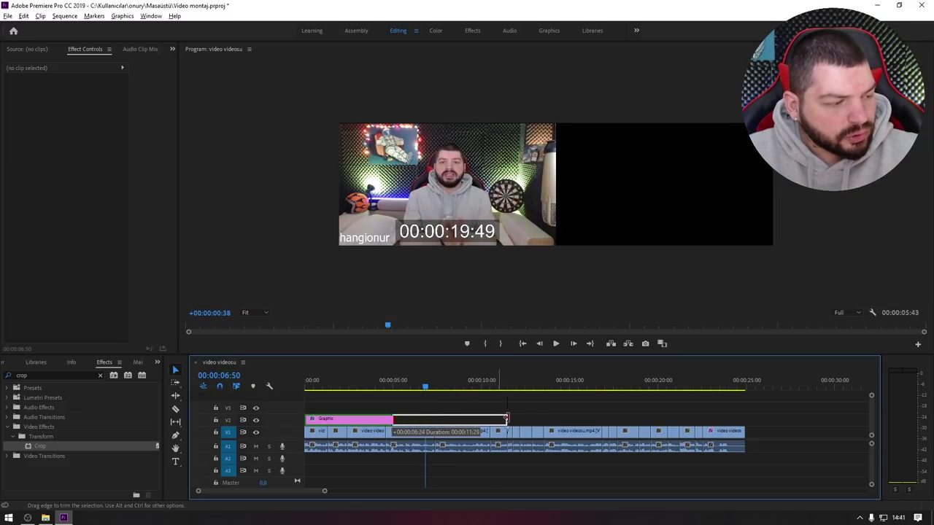
drag(680, 419, 743, 420)
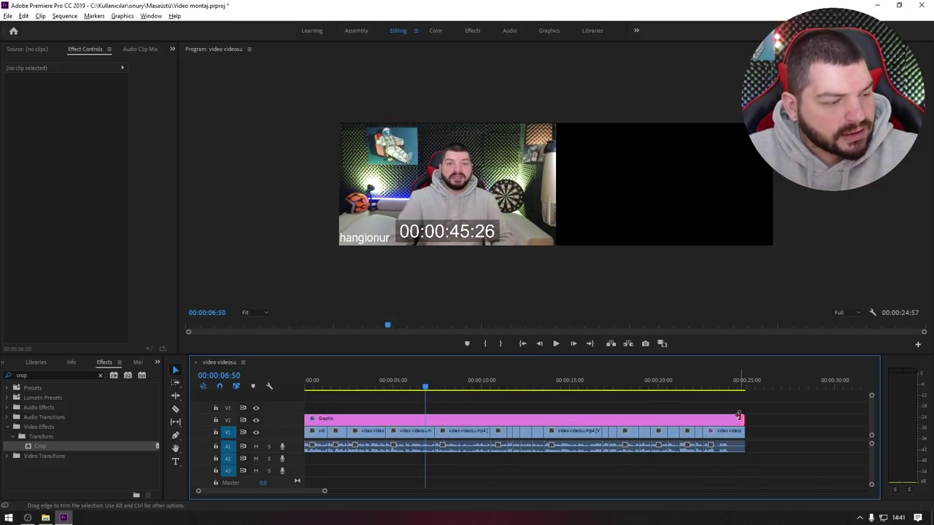
mouse_move(424, 387)
mouse_down()
mouse_move(391, 388)
mouse_move(554, 389)
mouse_up()
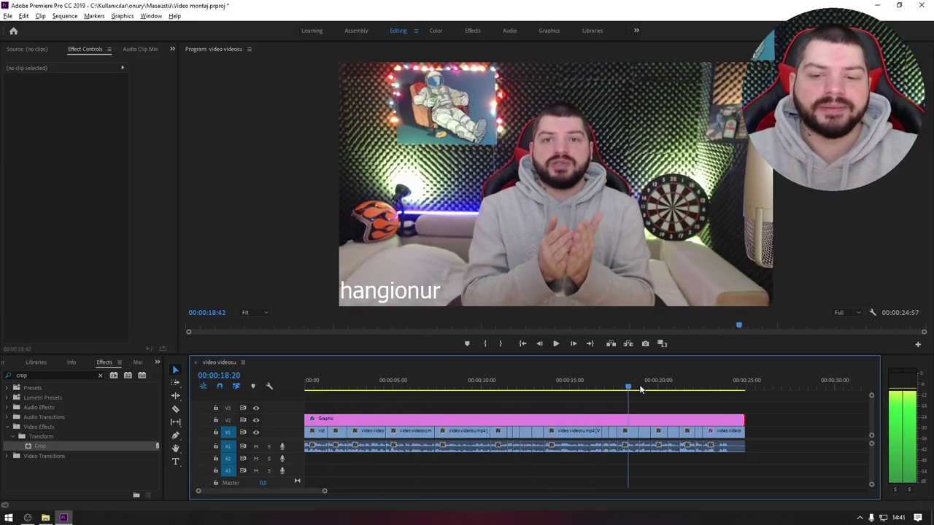
drag(553, 403, 707, 389)
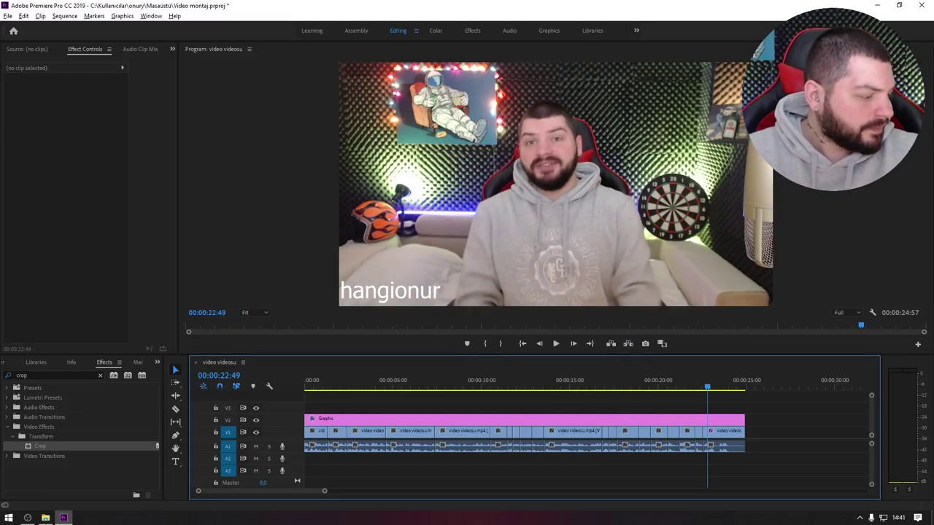
click(45, 517)
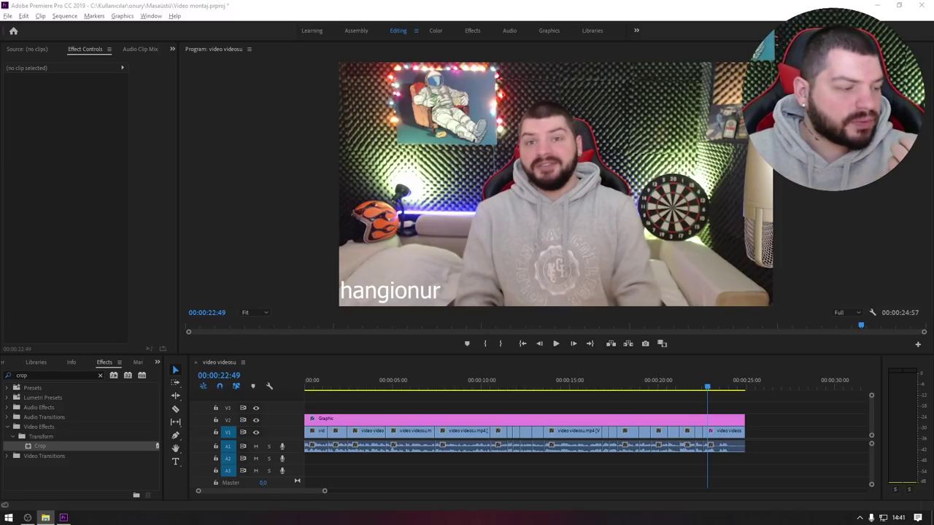
- Drop WDmBbQ.png onto V3, place it bottom-right, and scale it to 54.6
drag(128, 430, 468, 404)
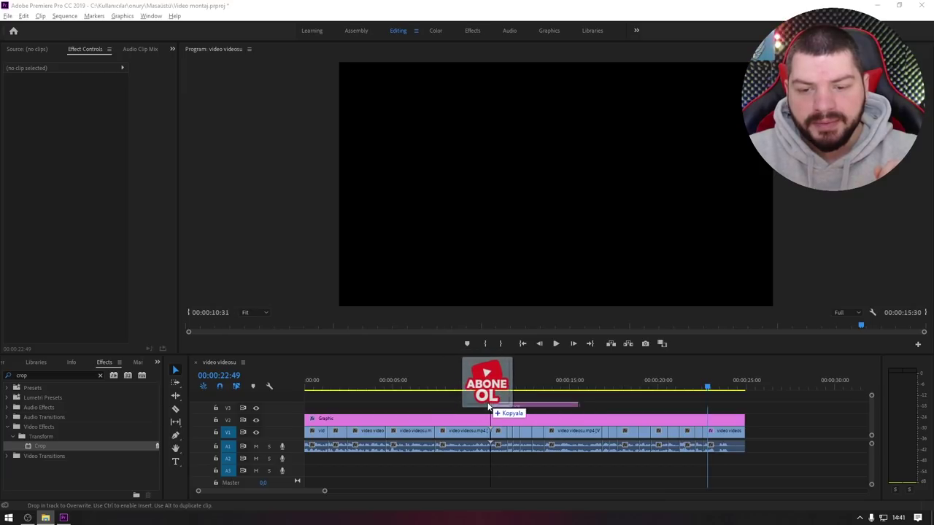
drag(467, 403, 426, 408)
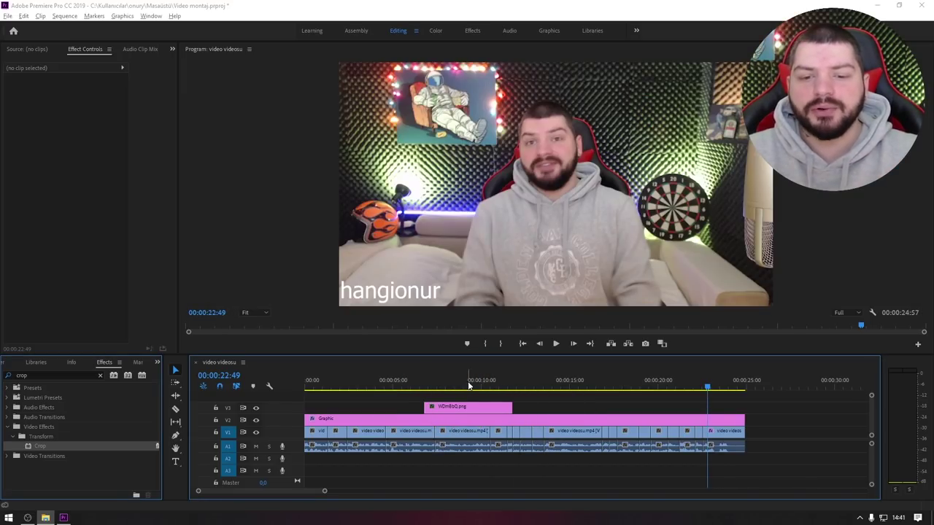
drag(493, 406, 728, 412)
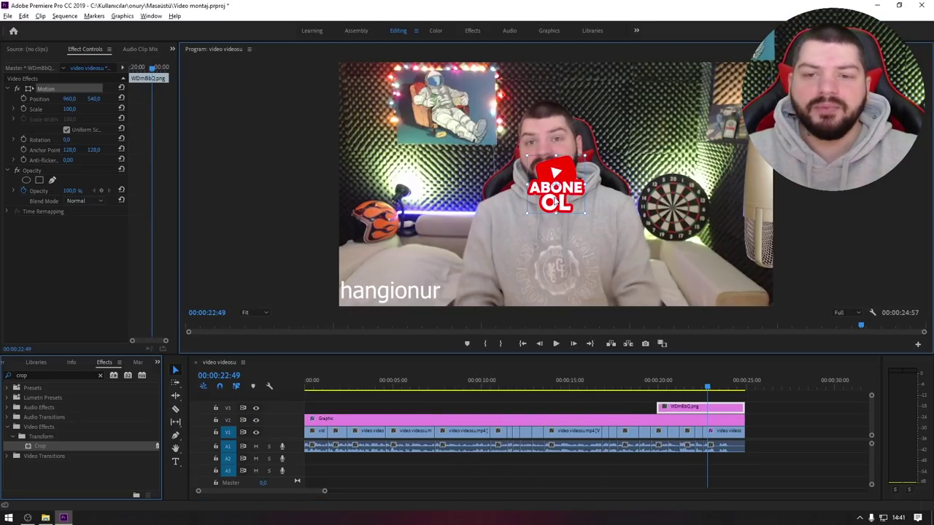
mouse_move(557, 207)
mouse_down()
mouse_move(737, 286)
mouse_move(740, 300)
mouse_up()
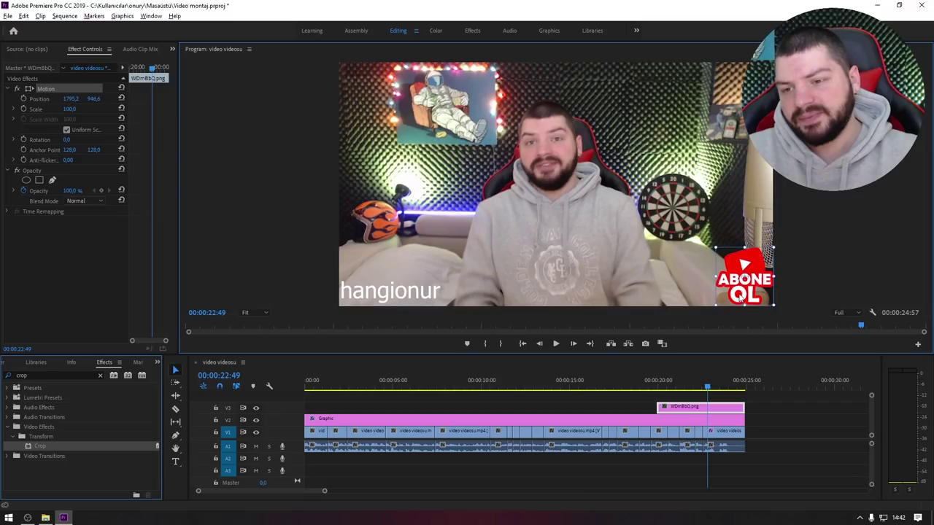
drag(715, 248, 755, 302)
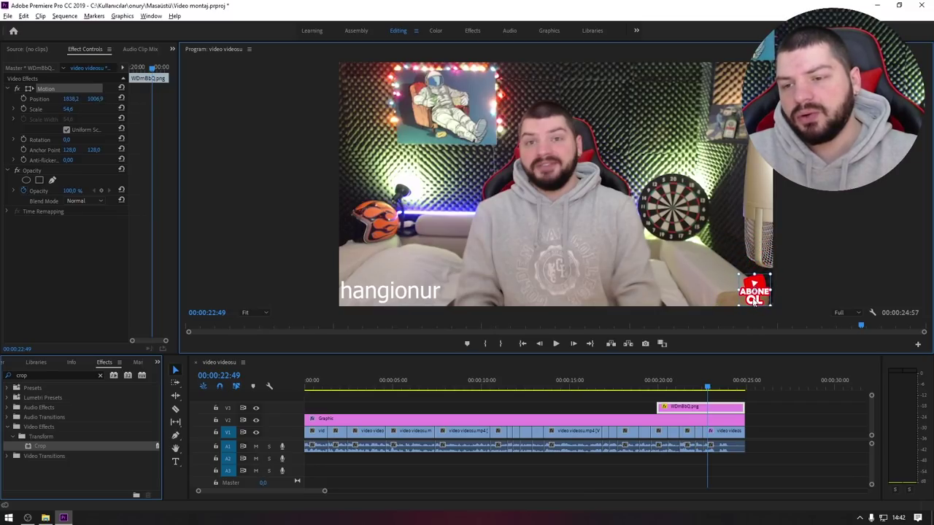
- Make the ABONE OL clip run from 00:00 to the sequence end and preview it
drag(682, 408, 282, 415)
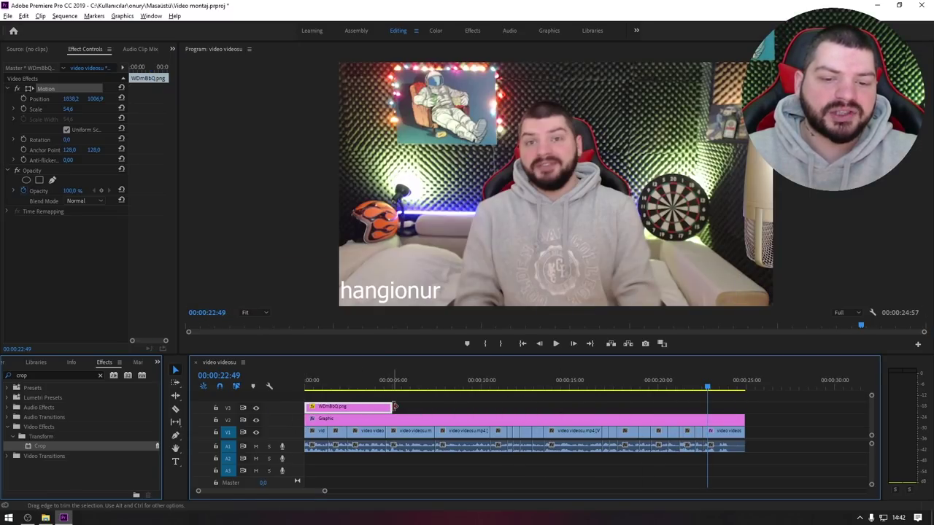
drag(390, 407, 446, 407)
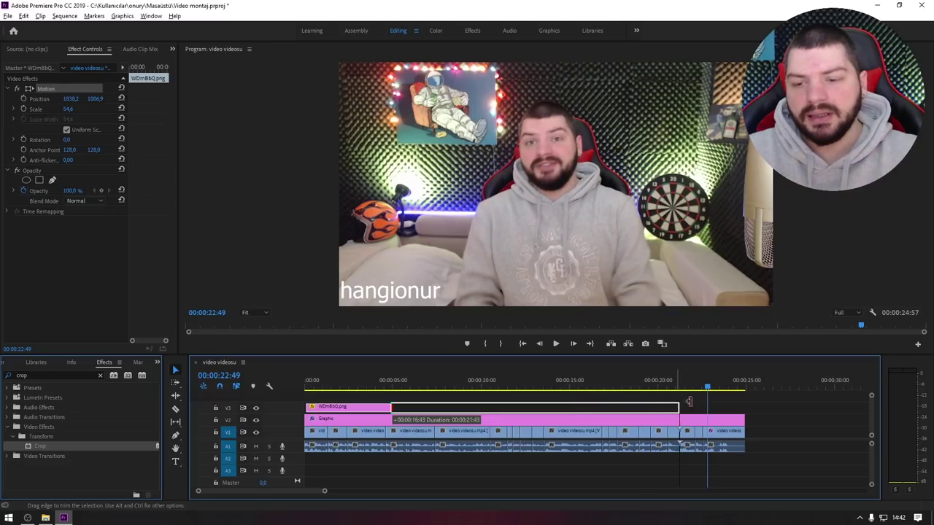
drag(538, 402, 744, 402)
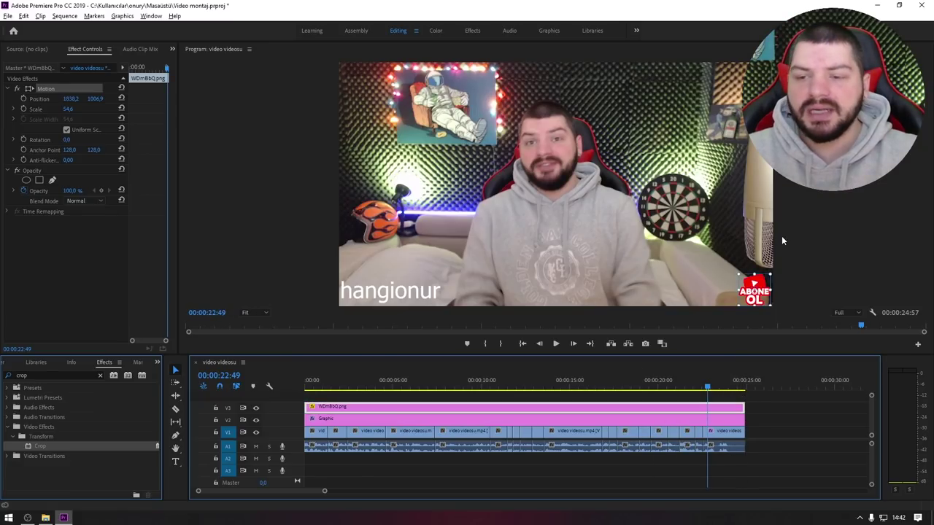
drag(562, 380, 585, 378)
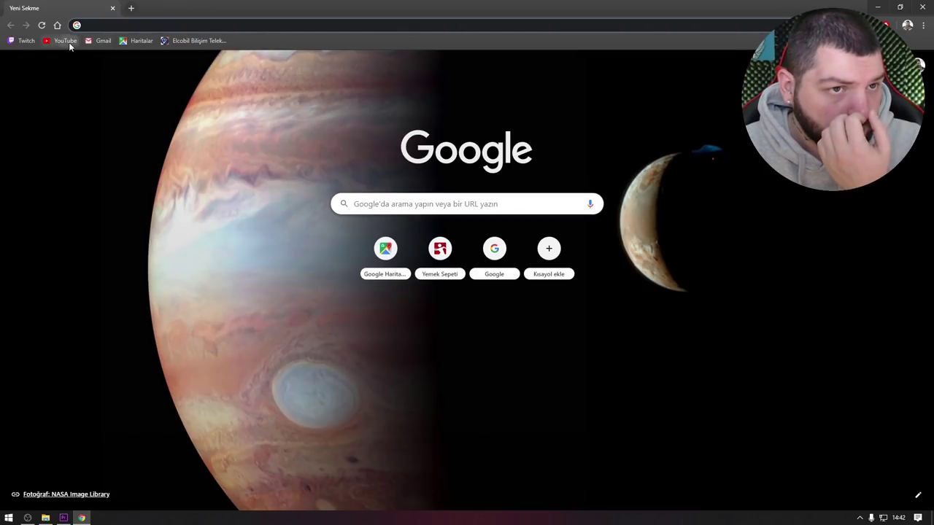
- Open YouTube from Chrome's bookmark to reach the YouTube Studio channel dashboard
click(65, 41)
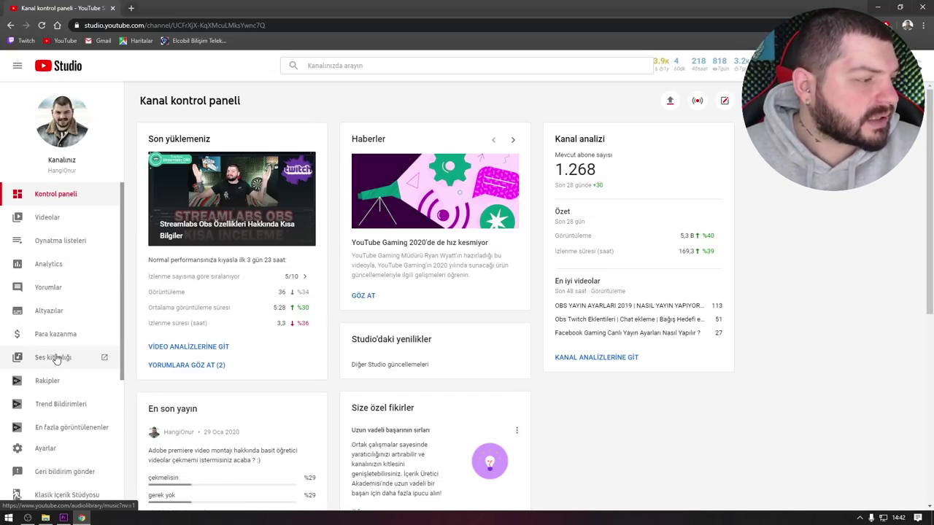
- Open the Audio Library and filter it to tracks needing no attribution
click(55, 358)
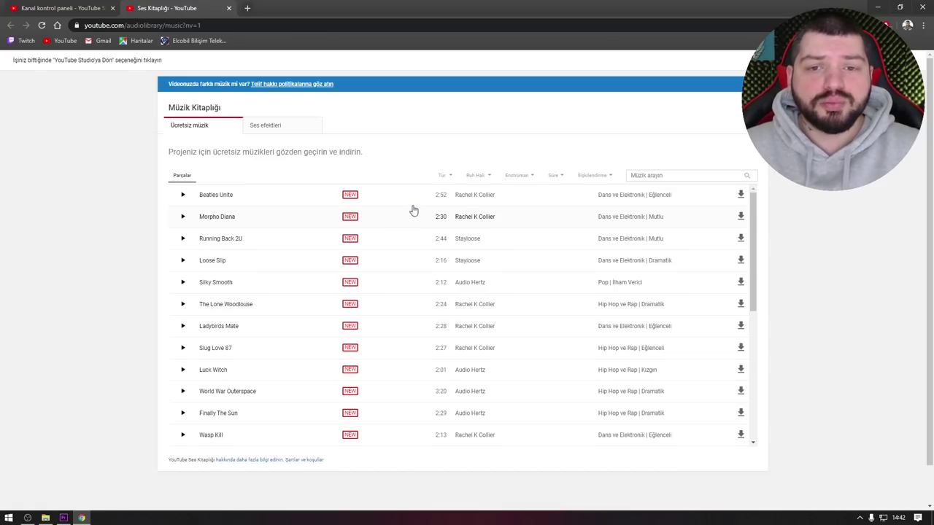
scroll(416, 208, down, 3)
scroll(421, 211, up, 3)
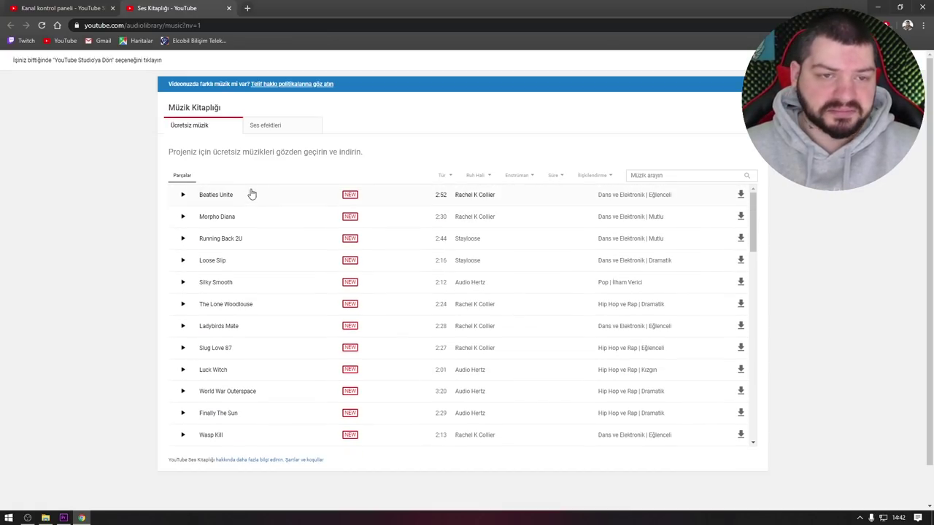
click(444, 177)
click(593, 175)
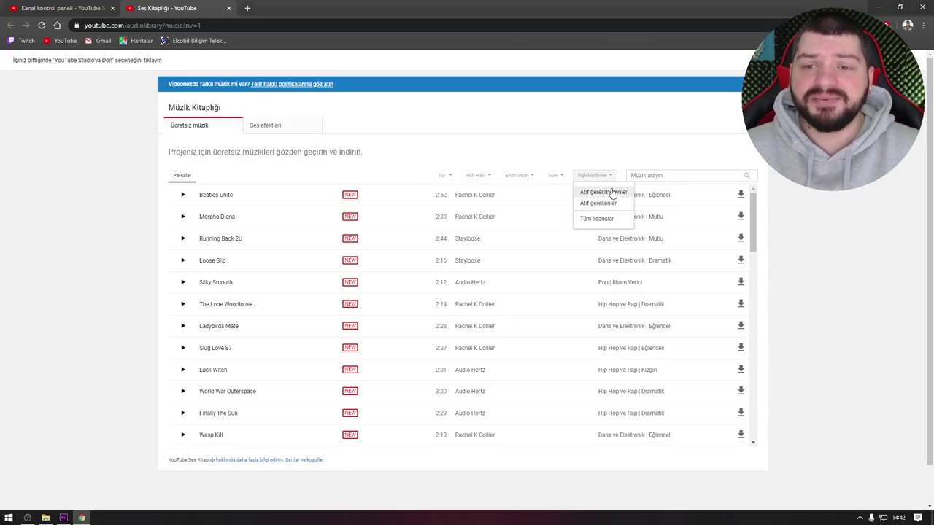
click(610, 193)
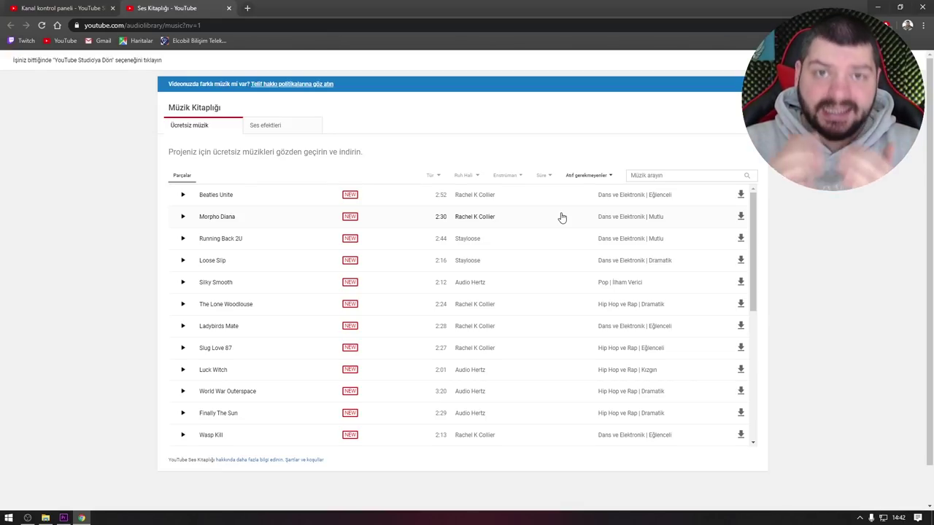
- Filter to 'Atıf gerekenler' and expand Dhaka to read its required credit text
click(580, 177)
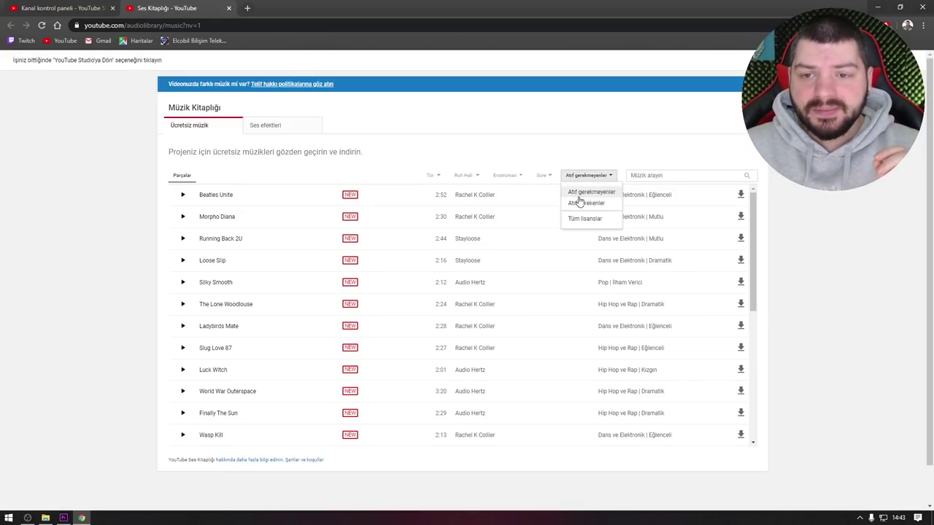
click(578, 203)
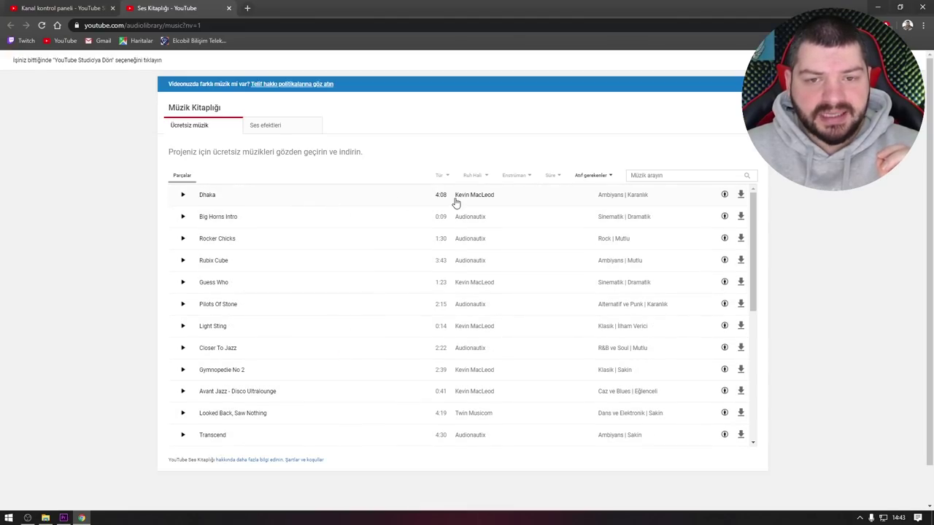
click(497, 197)
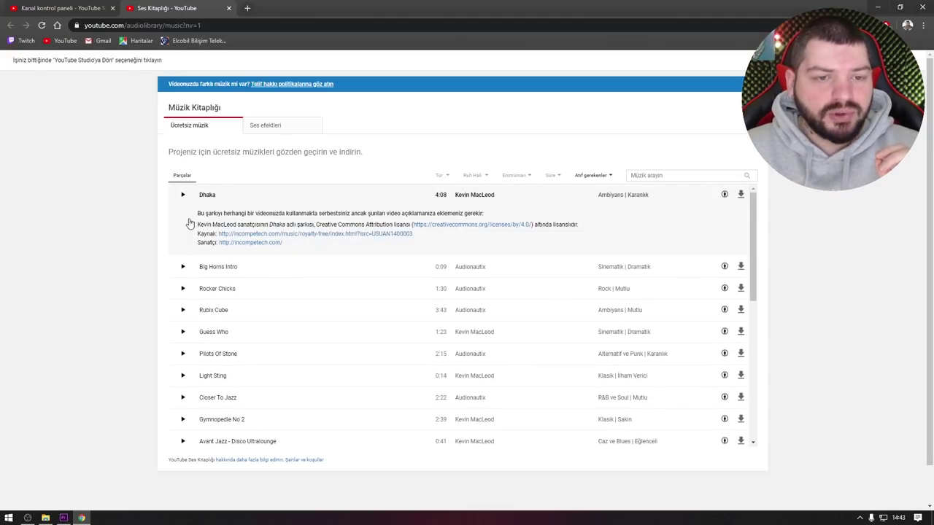
drag(197, 214, 297, 252)
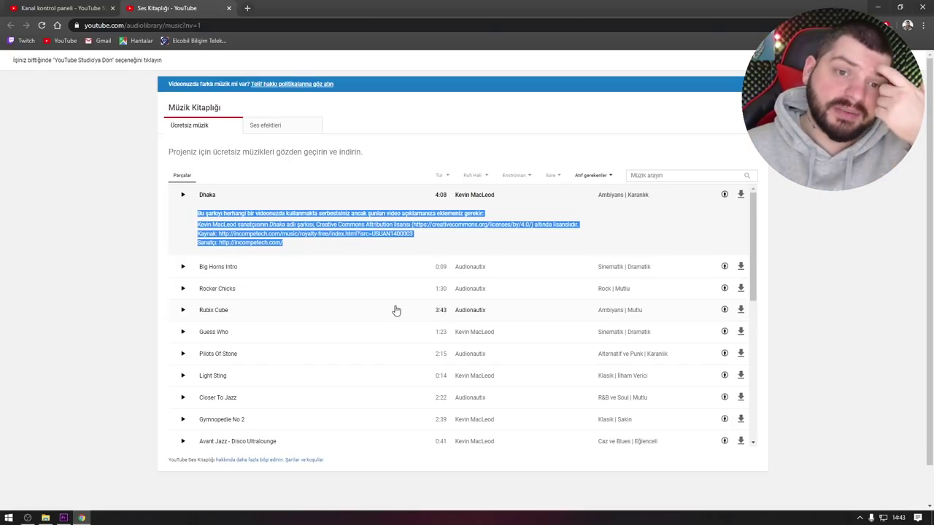
click(404, 149)
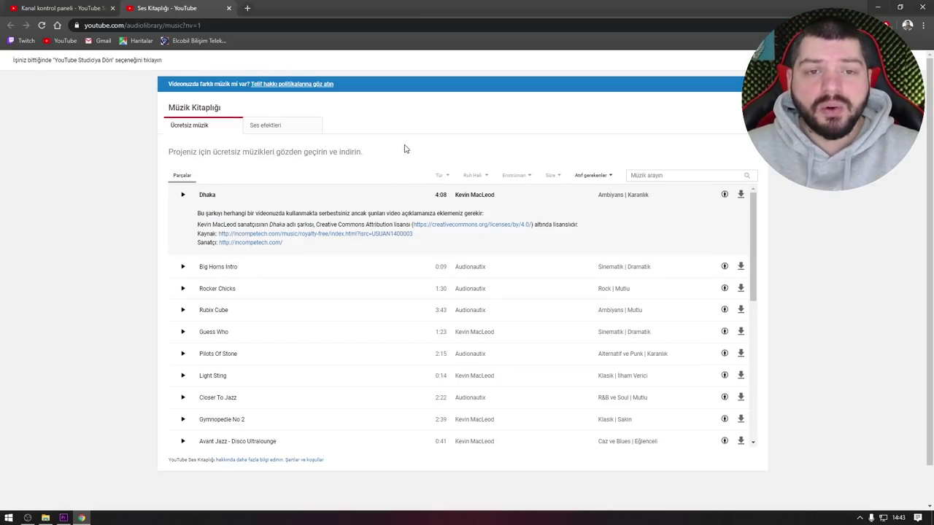
- Switch the filter back to 'Atıf gerekmeyenler' and bring up the Tür genre list
click(587, 175)
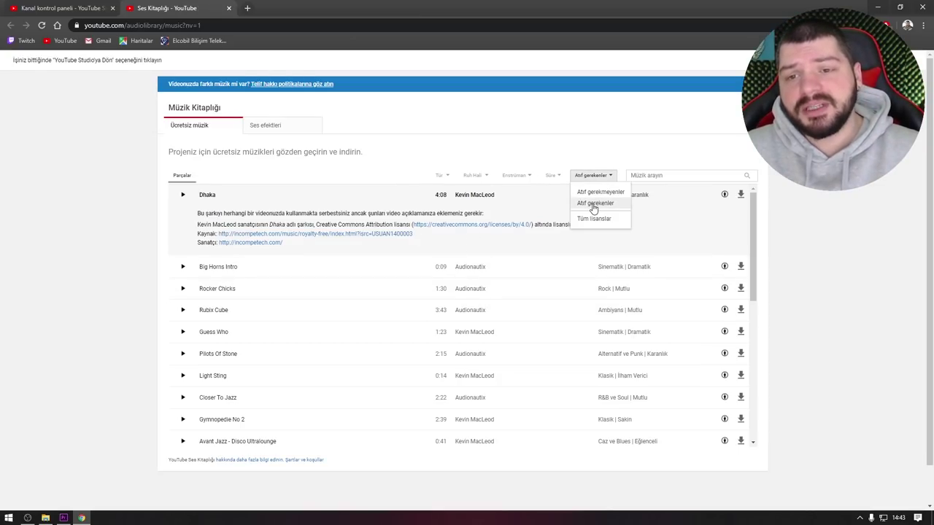
click(605, 194)
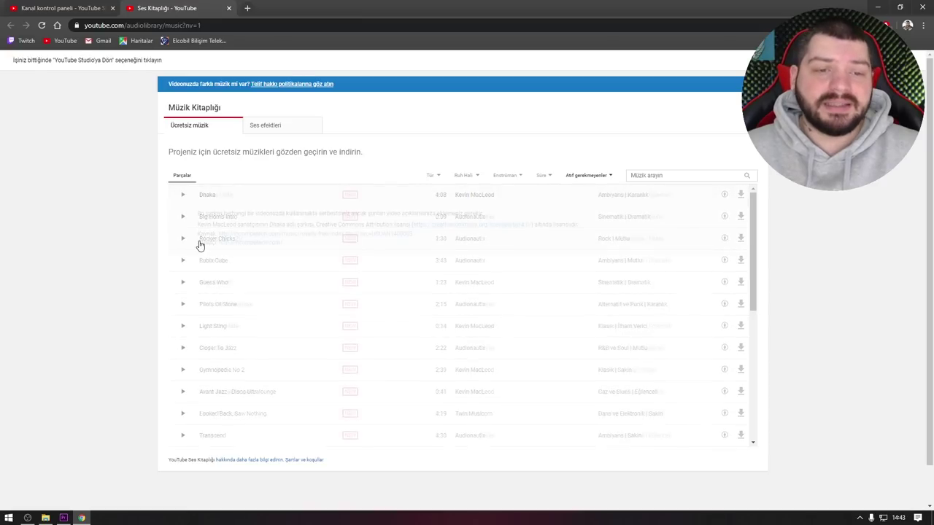
click(439, 176)
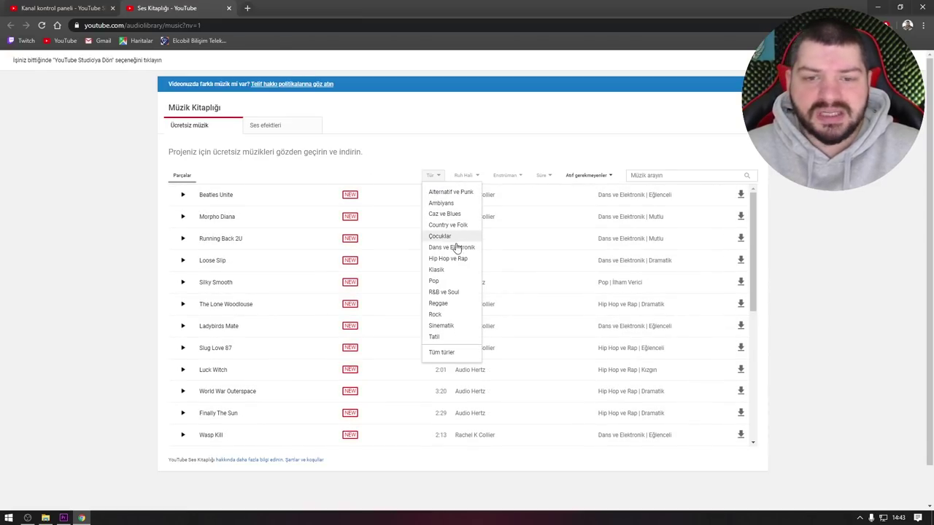
- Filter the Audio Library to Reggae and preview the track Spark
click(438, 304)
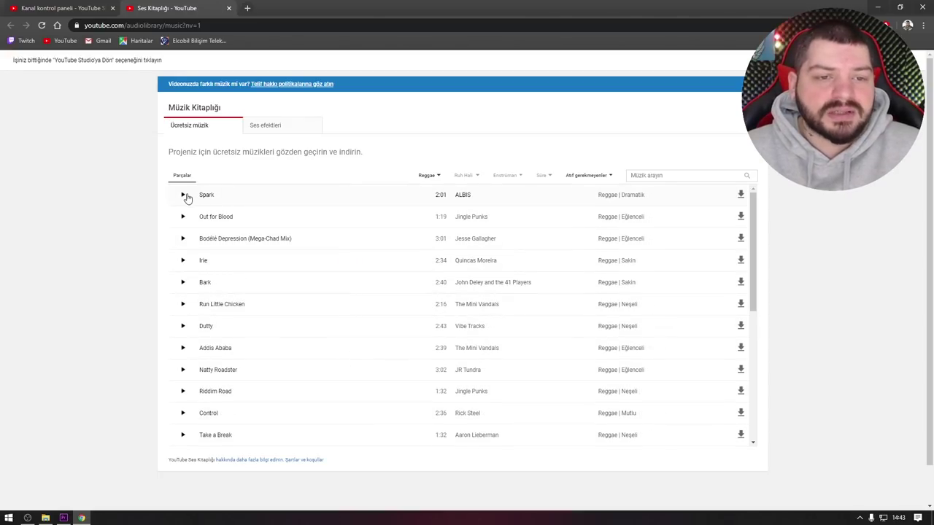
click(185, 196)
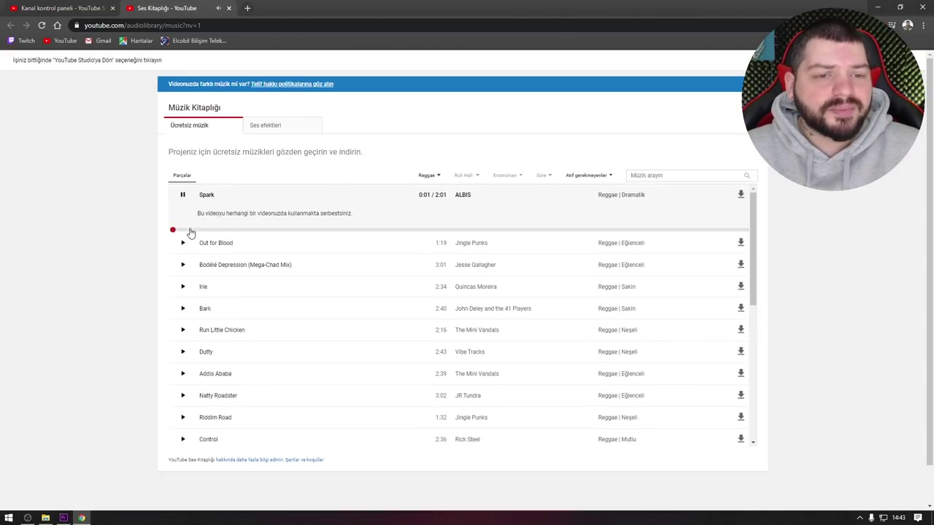
click(235, 230)
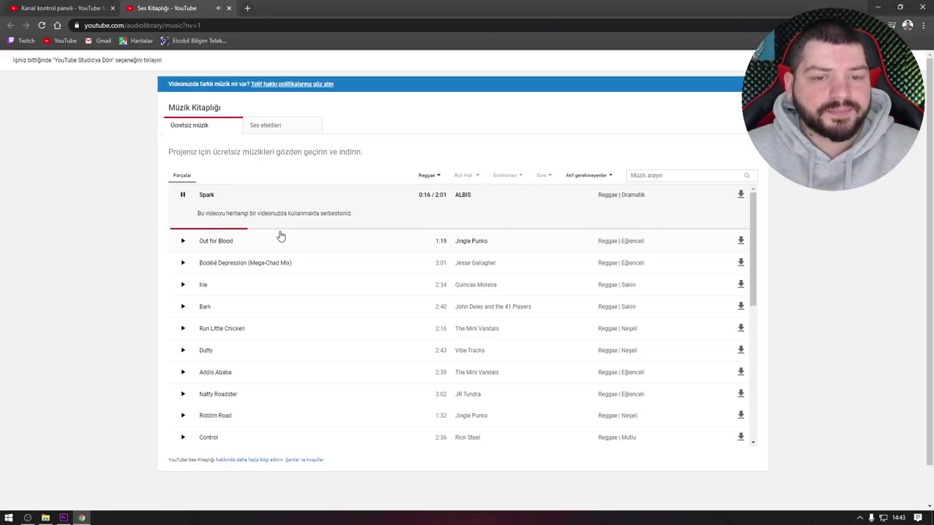
- Preview Out for Blood, then download it as an MP3
click(281, 235)
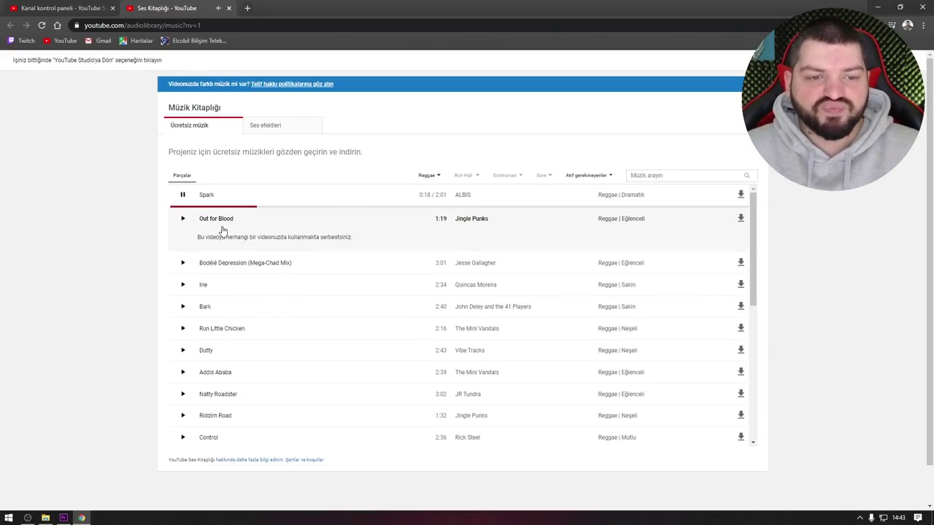
click(183, 218)
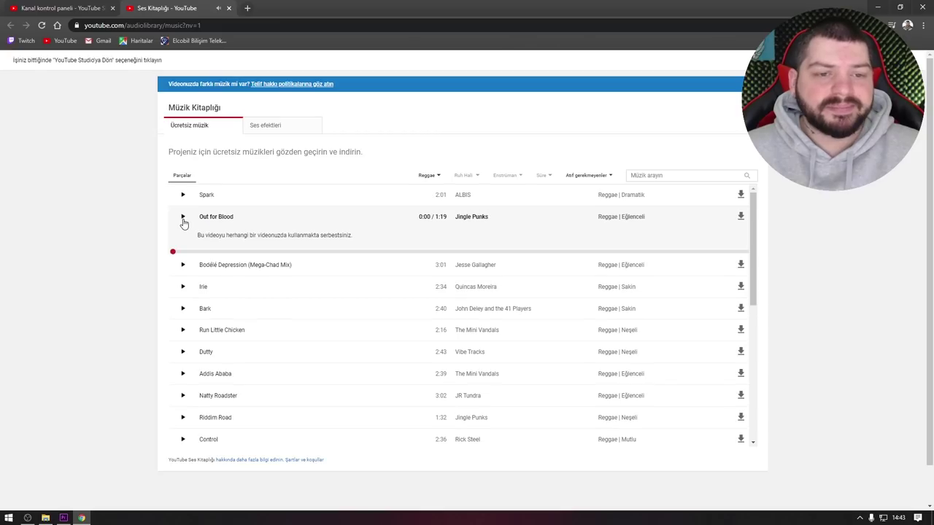
click(266, 252)
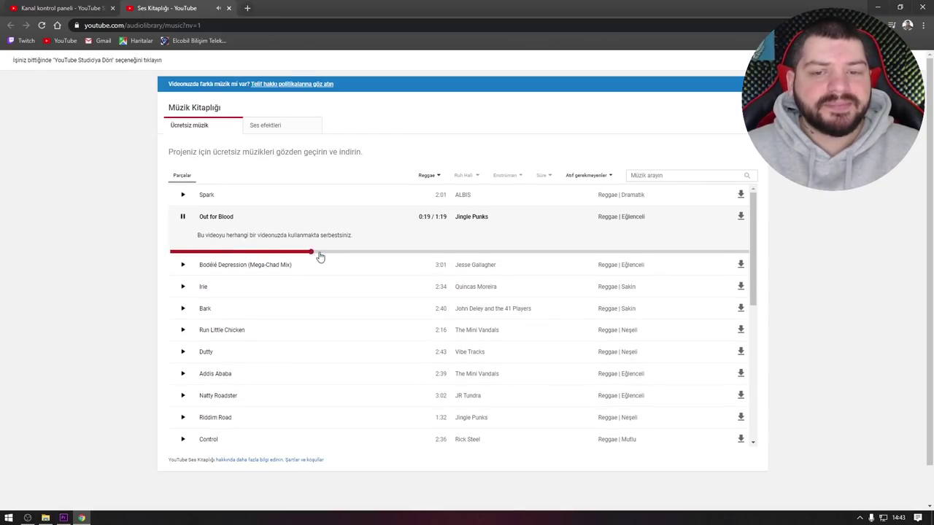
click(320, 222)
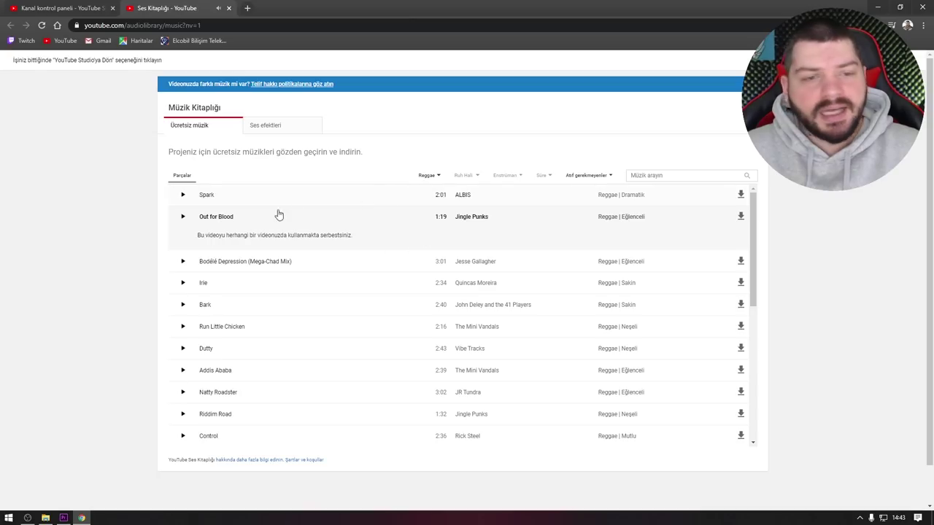
click(739, 217)
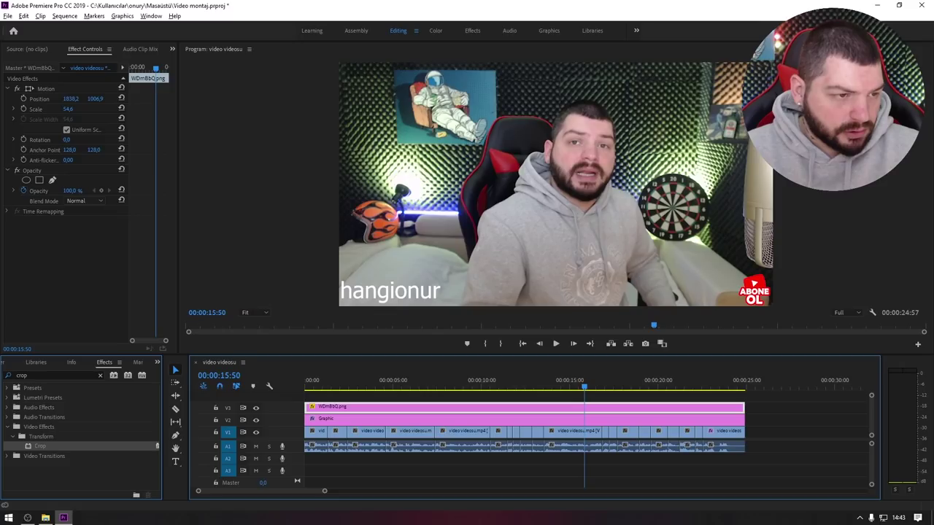
- Drag Out_for_Blood.mp3 from the desktop onto a timeline audio track
click(879, 7)
drag(33, 59, 79, 503)
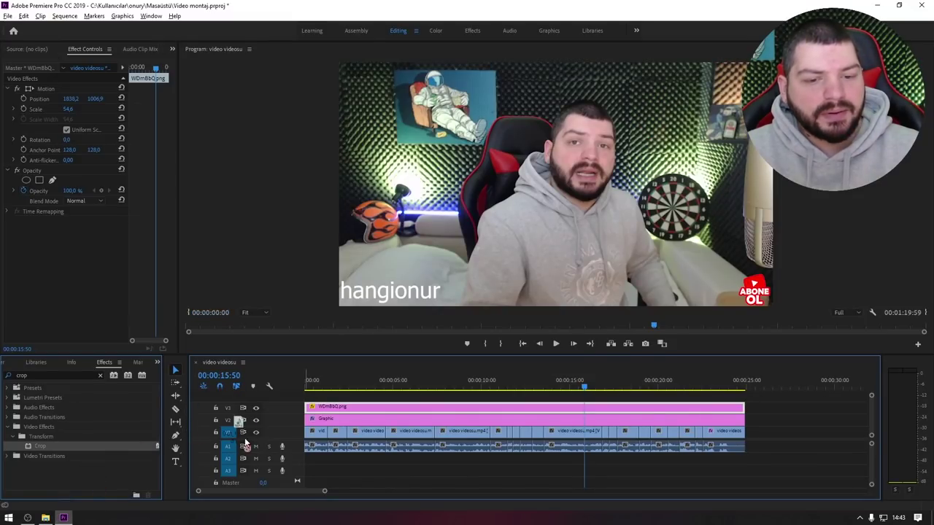
drag(79, 504, 304, 466)
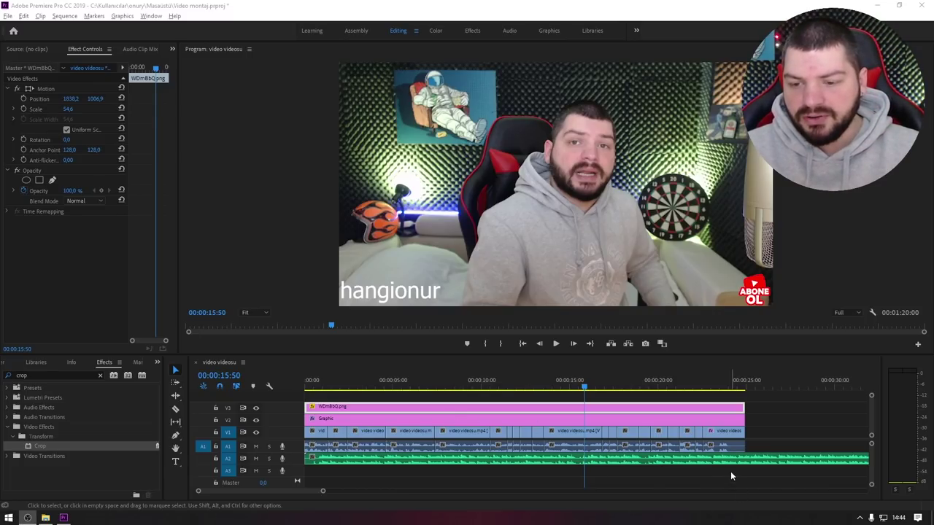
- Find the point about one second in and cut the music clip there
click(582, 376)
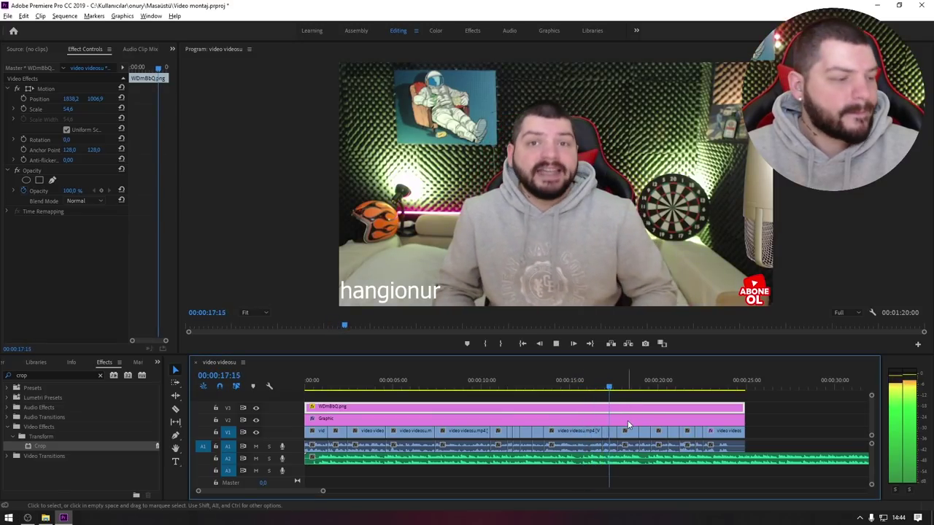
click(628, 389)
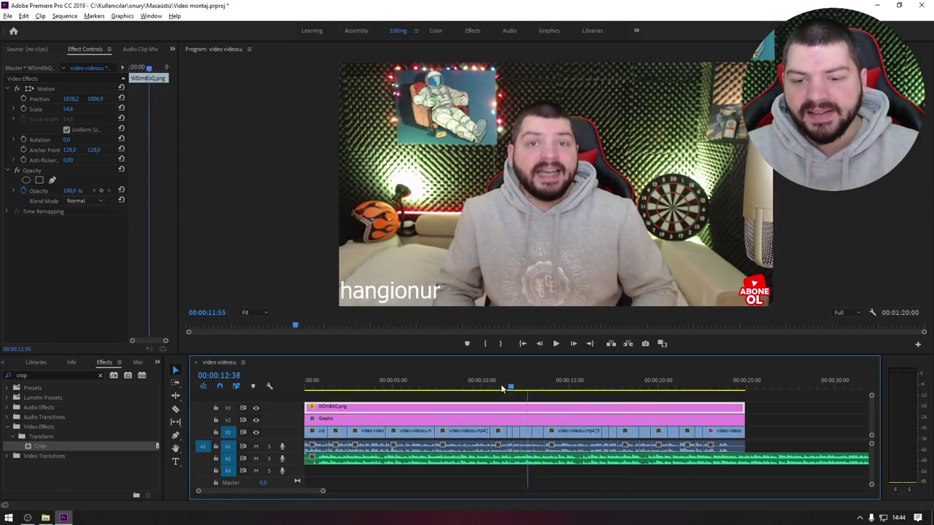
drag(627, 389, 306, 387)
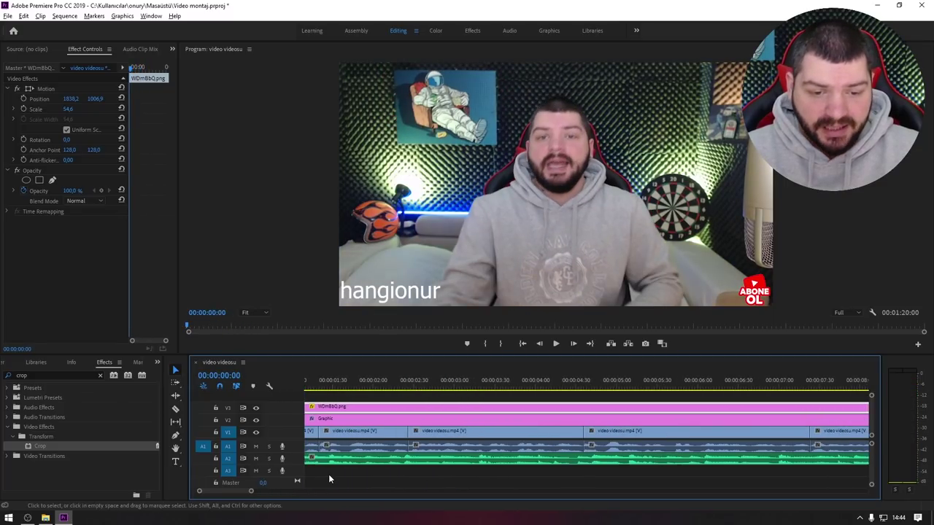
key(equal)
key(equal)
key(equal)
key(space)
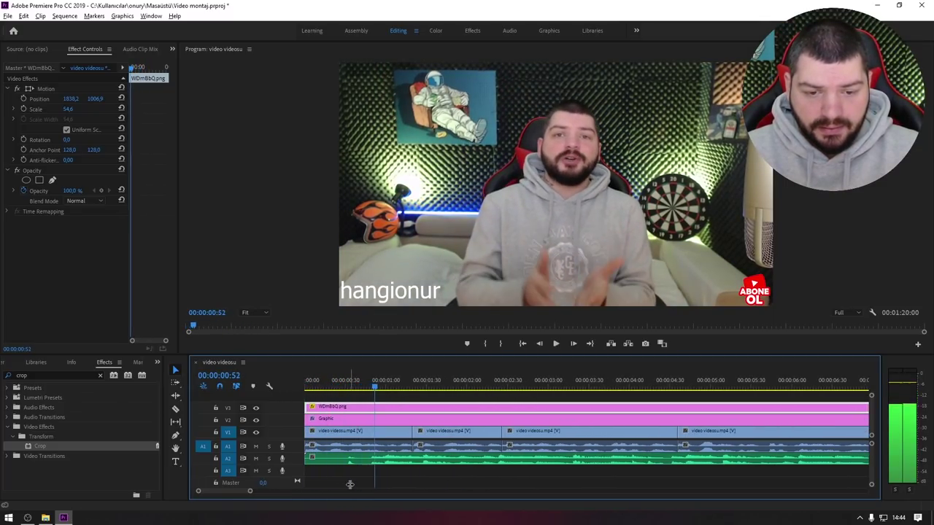
key(space)
key(c)
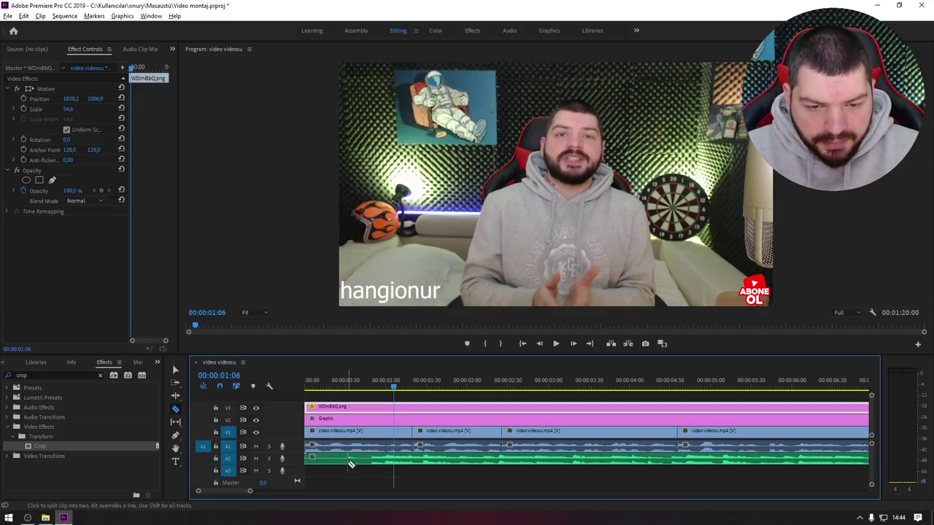
click(350, 459)
- Delete the cut-off opening piece and slide the music to start at zero
key(v)
click(330, 459)
key(Delete)
right_click(334, 460)
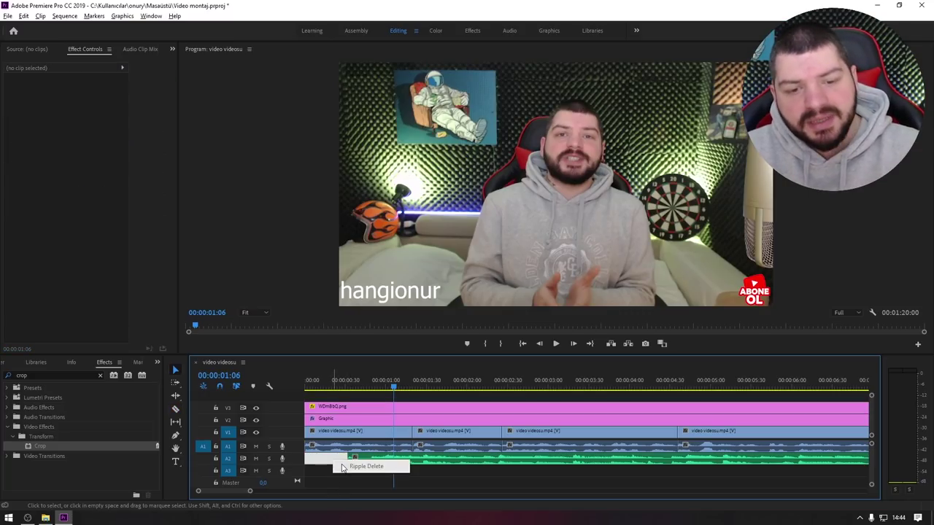
click(359, 470)
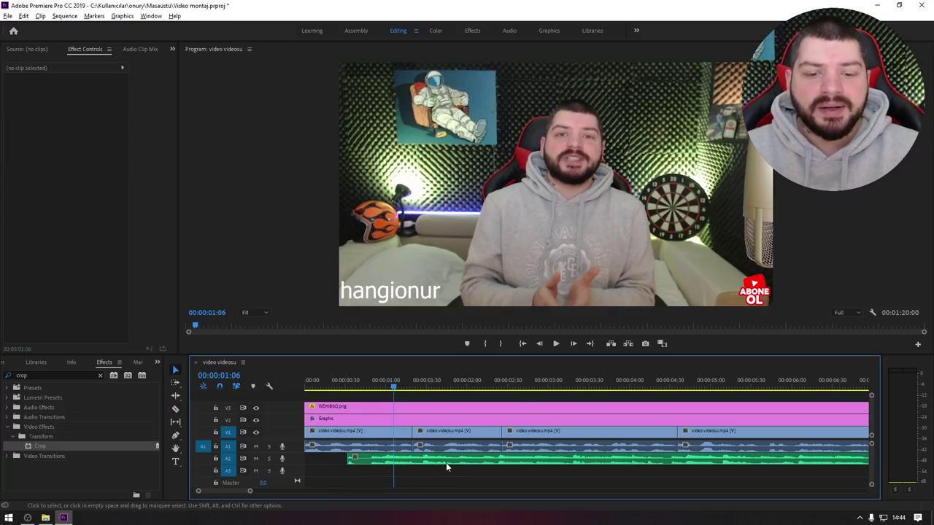
drag(445, 462, 402, 463)
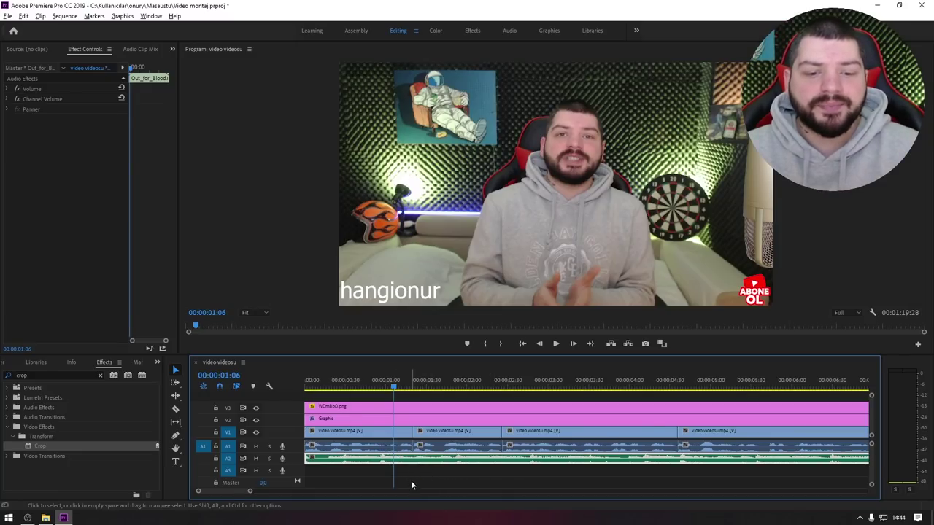
key(minus)
drag(347, 391, 218, 396)
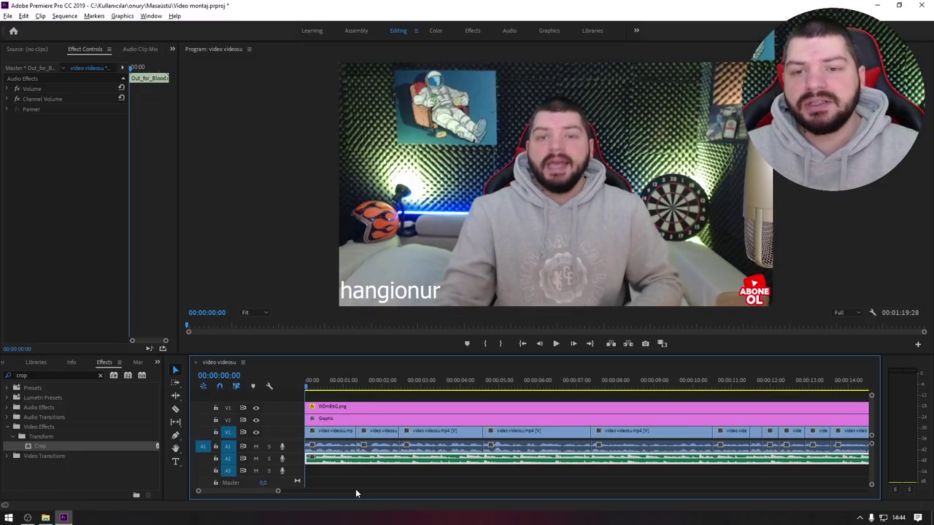
key(space)
click(250, 236)
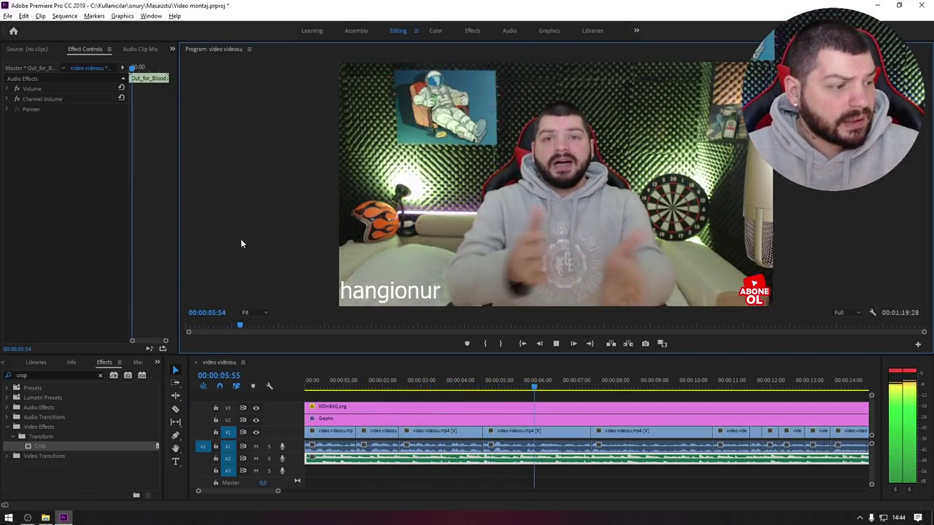
key(space)
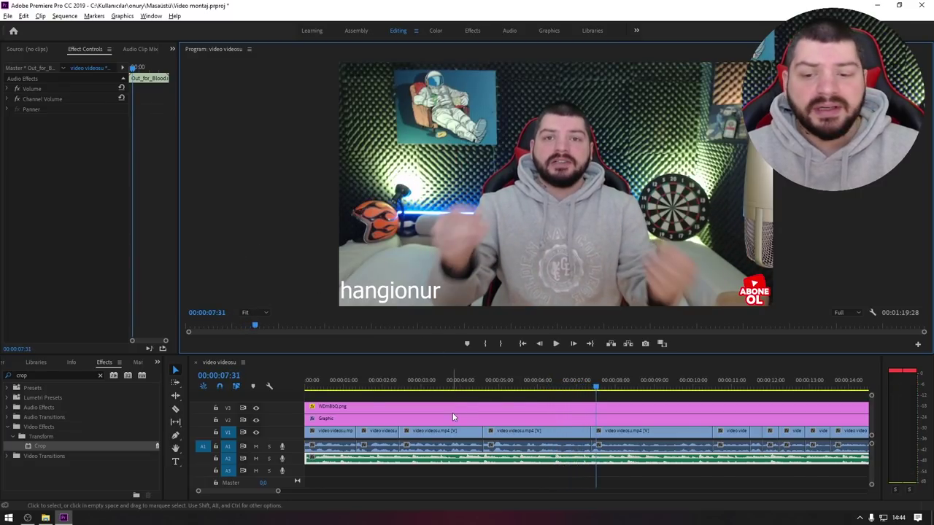
click(478, 465)
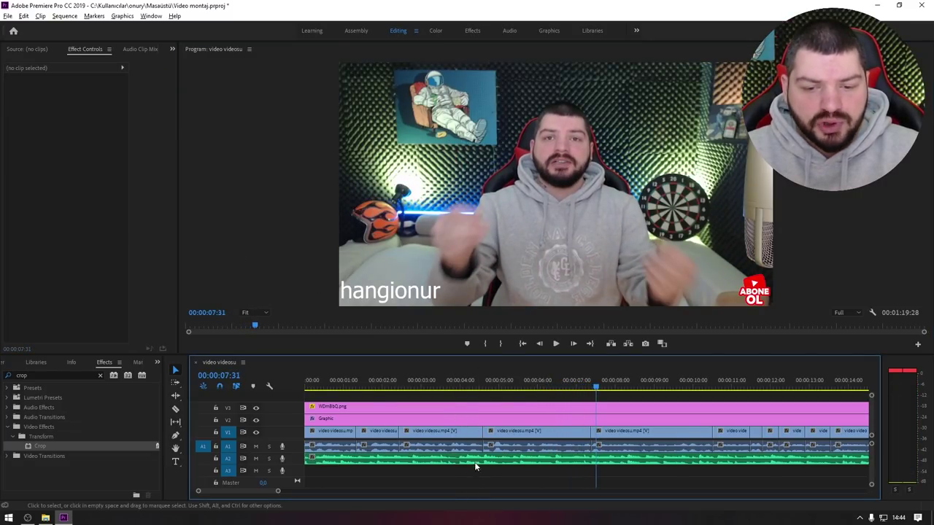
click(347, 458)
- Set the music clip's Audio Gain to -10 dB
right_click(398, 464)
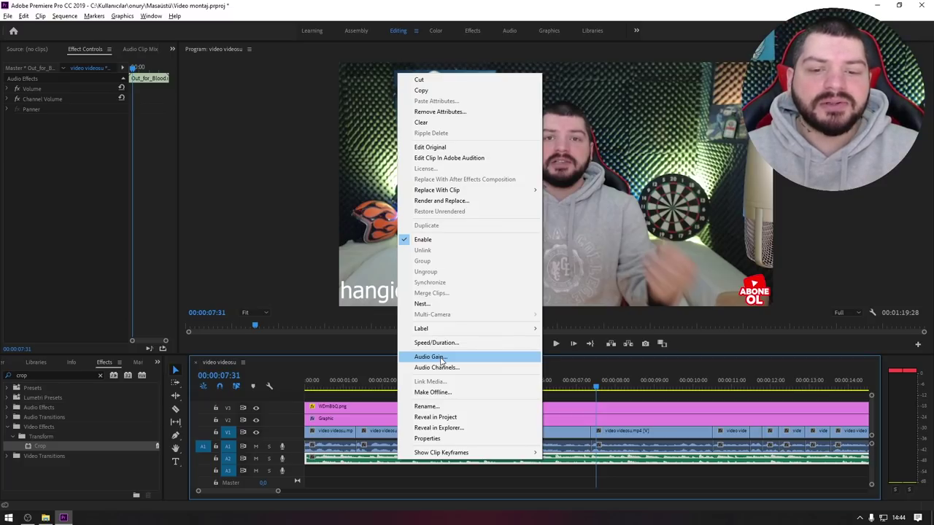
click(441, 358)
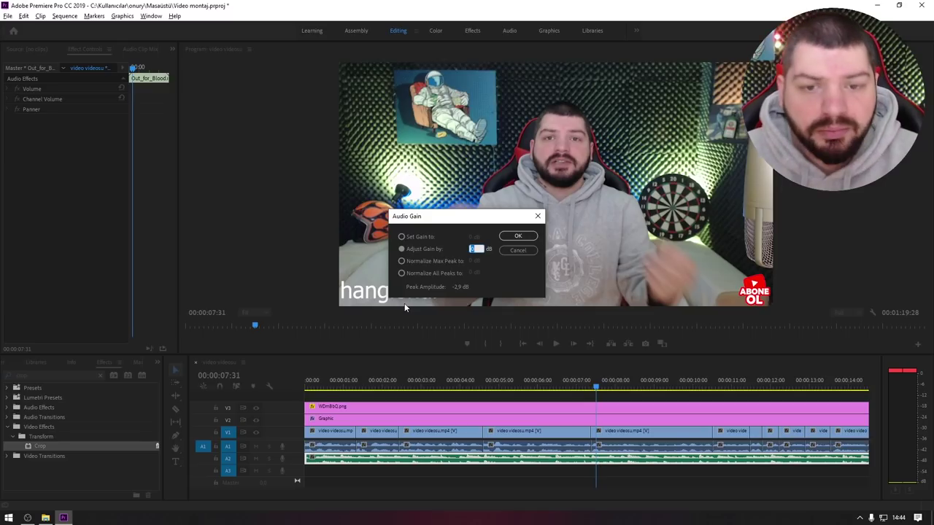
click(409, 238)
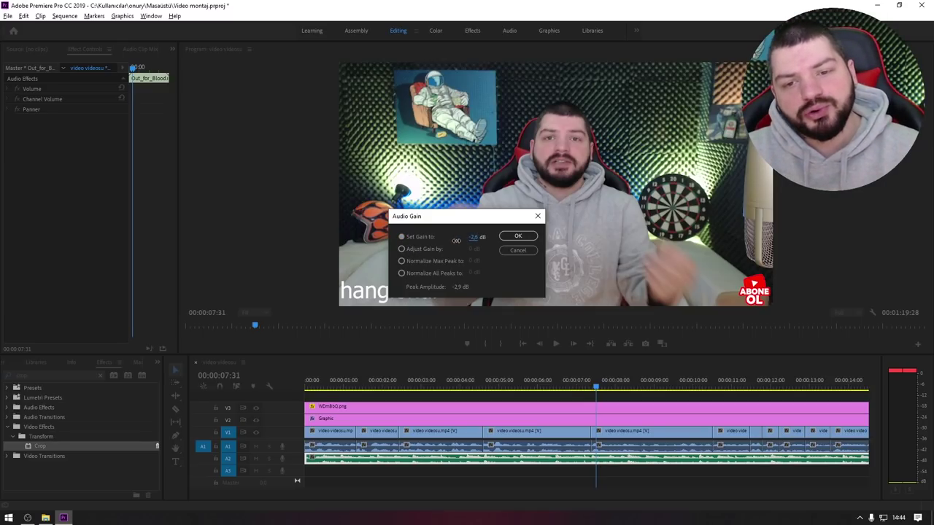
drag(434, 237, 433, 239)
text(-10)
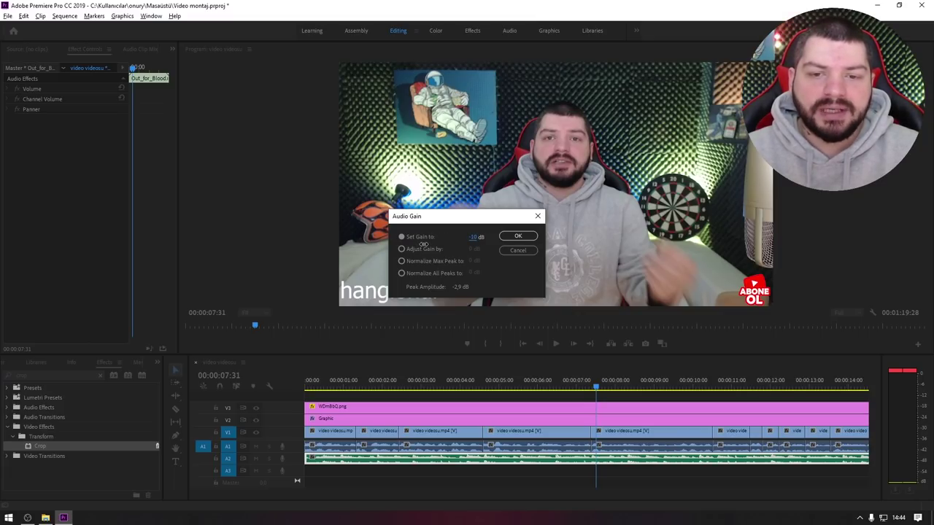
key(Return)
- Play the sequence from the start, then change the music gain to -12.5 dB
key(Home)
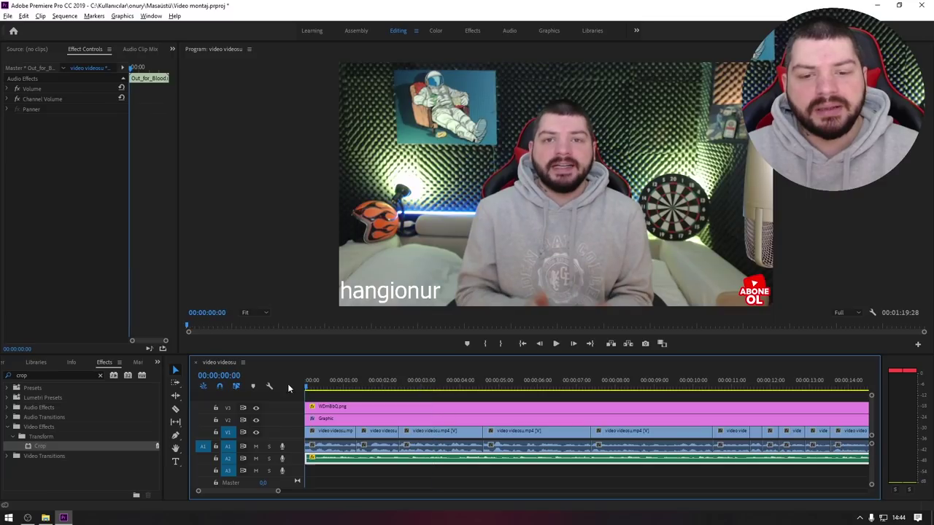
key(space)
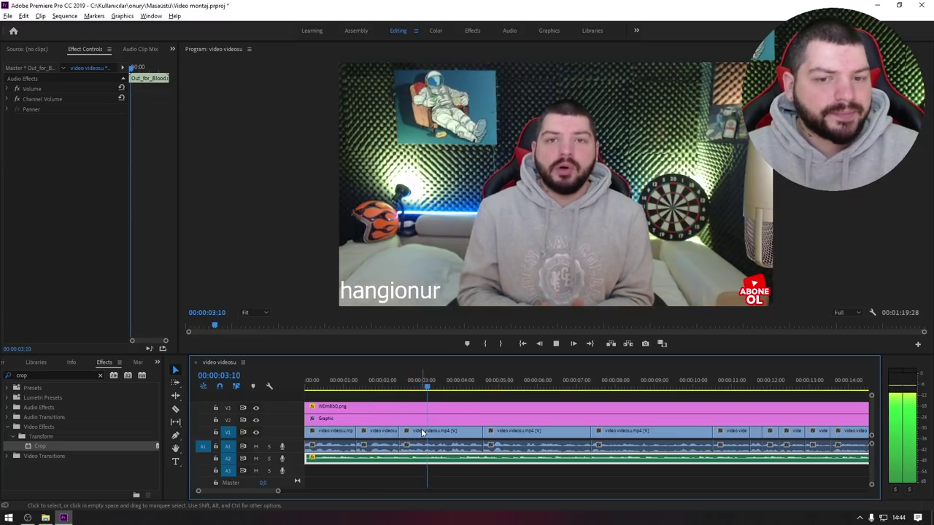
right_click(467, 460)
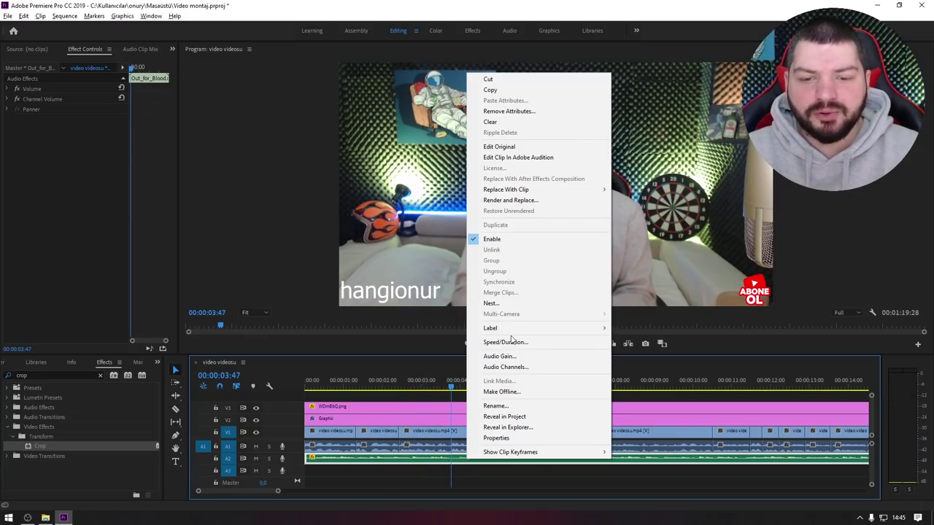
click(500, 356)
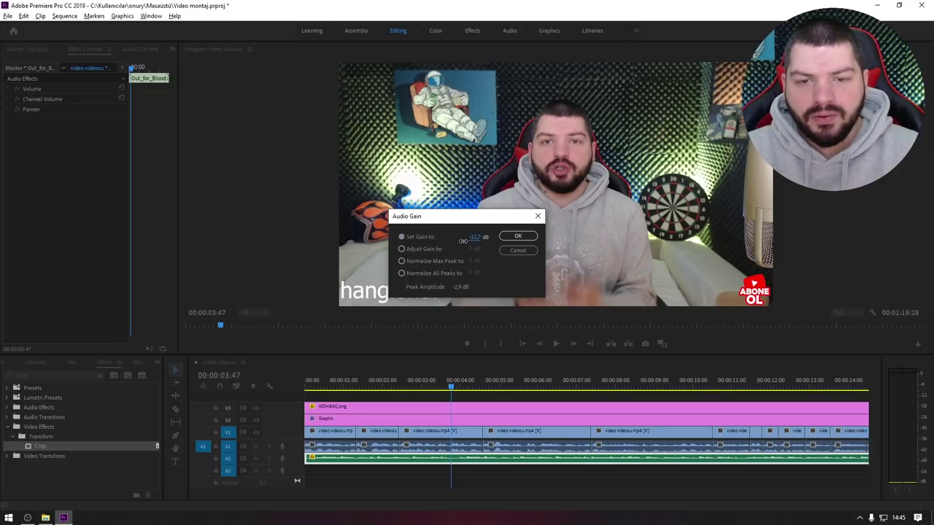
click(503, 237)
key(Home)
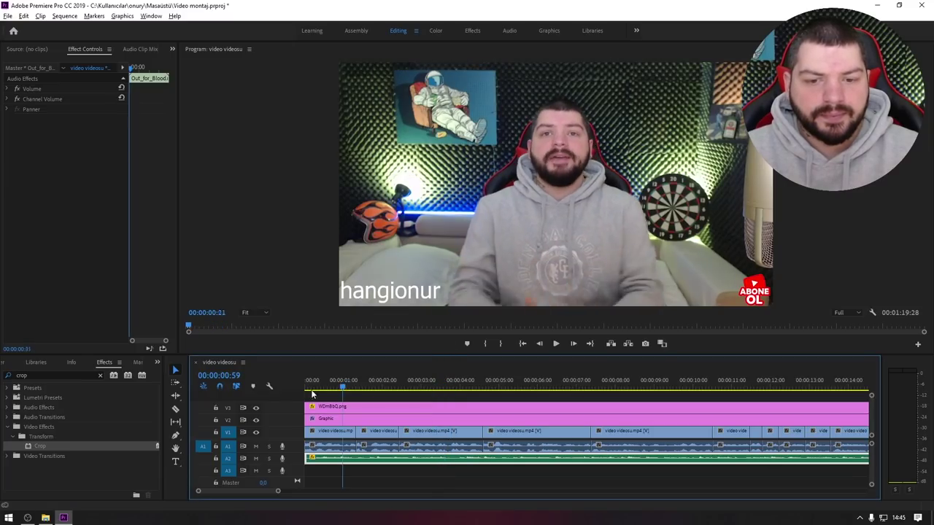
key(space)
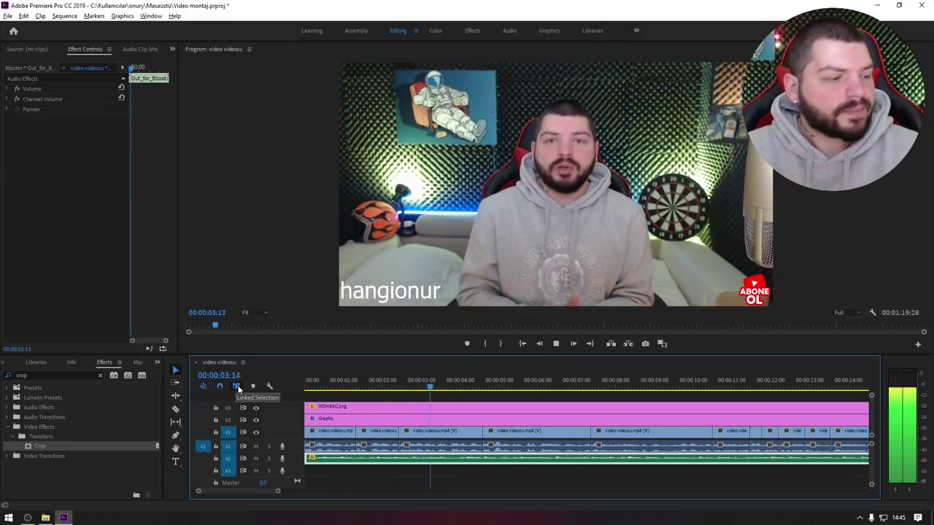
key(space)
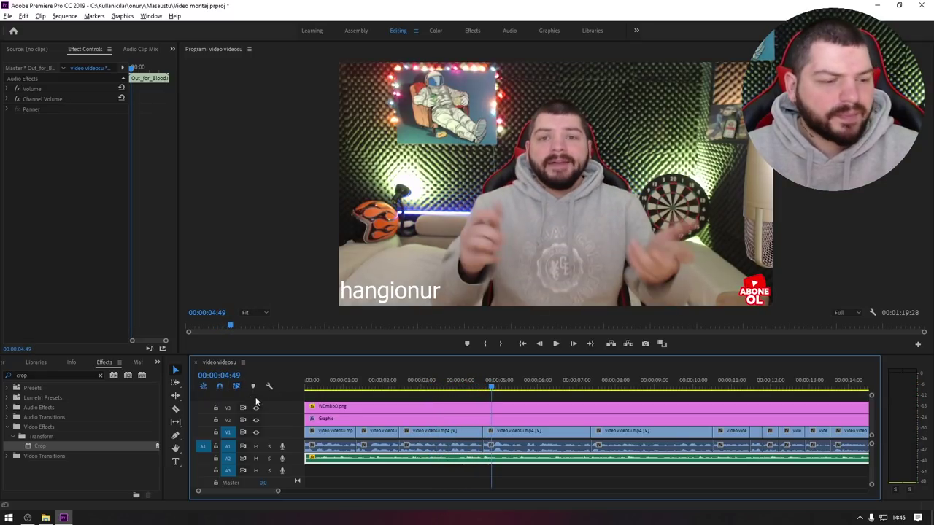
right_click(507, 462)
click(534, 343)
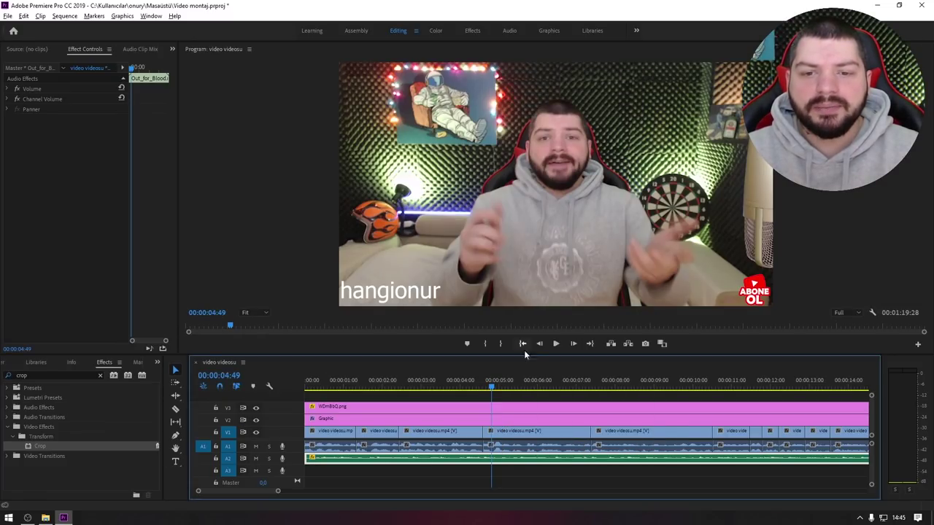
key(Home)
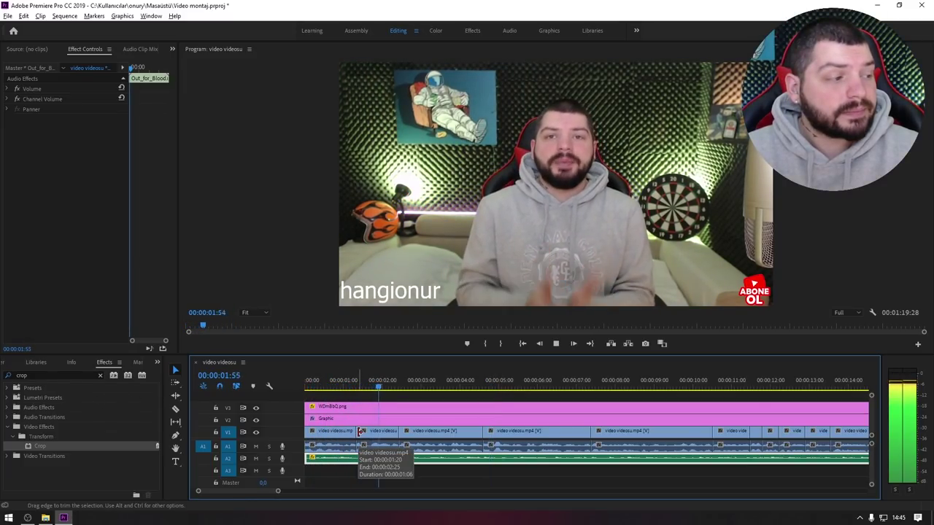
- Stop playback and close the clip's Speed/Duration dialog without changes
key(space)
right_click(430, 447)
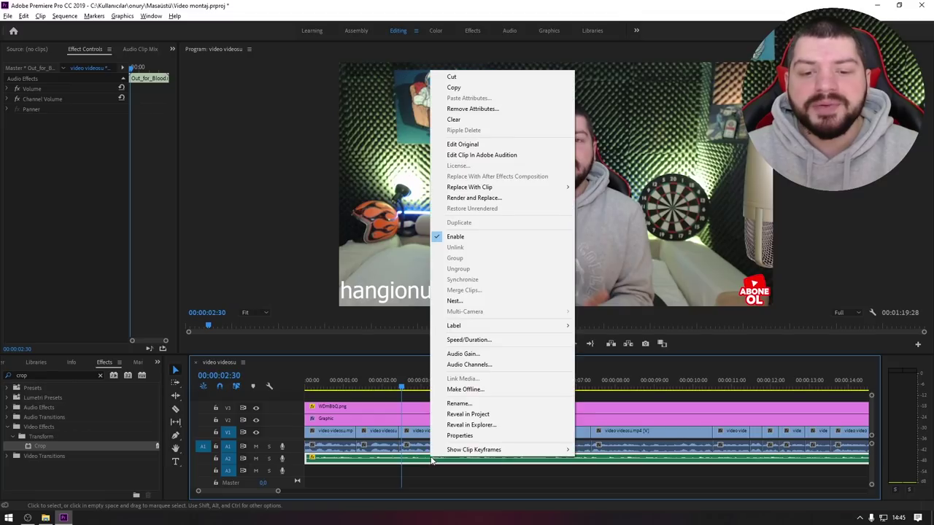
click(461, 340)
click(475, 314)
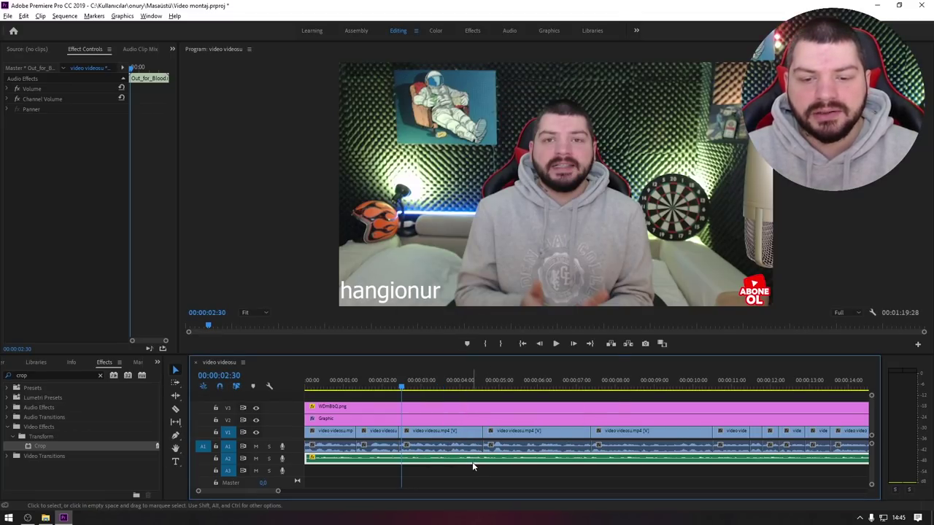
- Set the music's Audio Gain to -15 dB and replay from the start
right_click(473, 464)
click(496, 359)
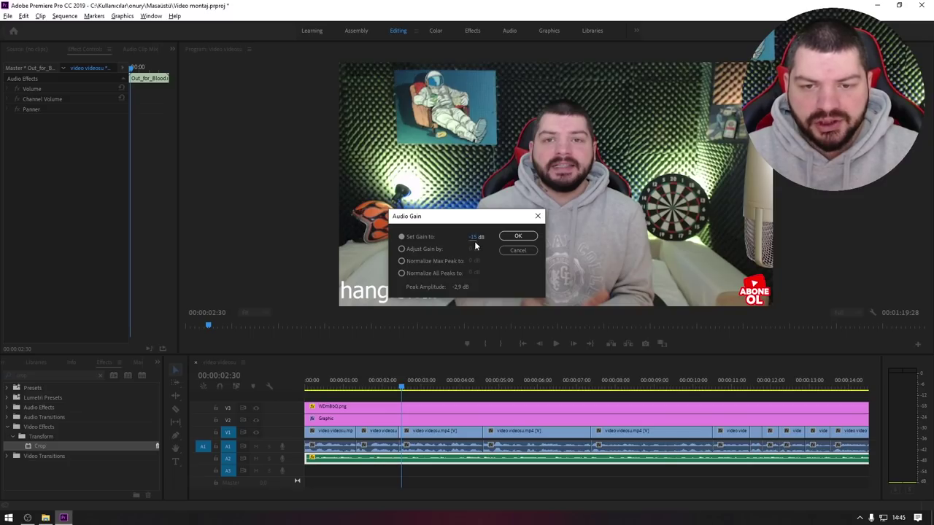
click(518, 236)
key(Home)
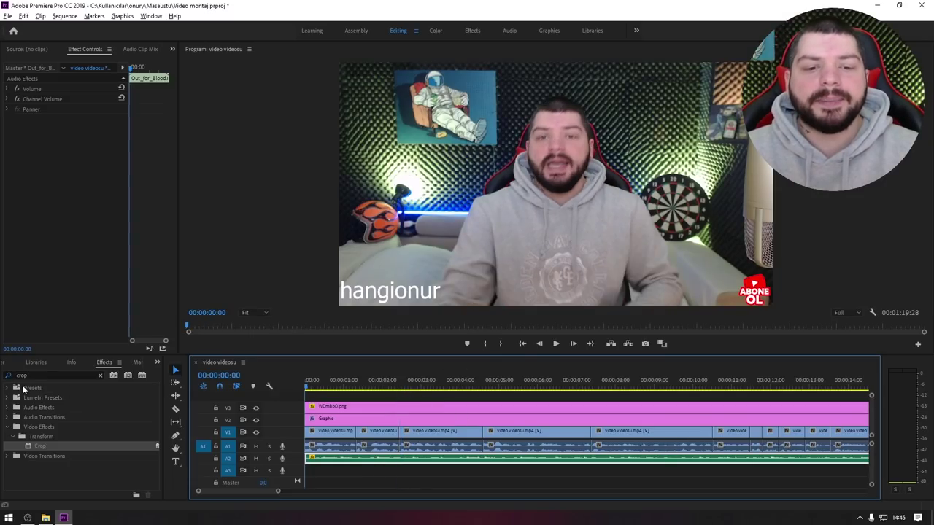
key(space)
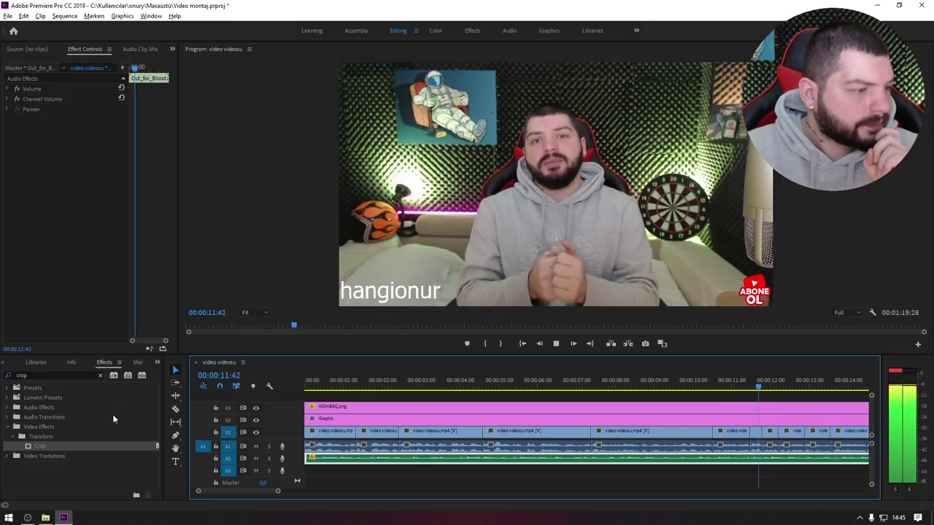
- Reconfirm the Out_for_Blood Audio Gain at -15 dB and play the sequence from the beginning
key(space)
right_click(513, 464)
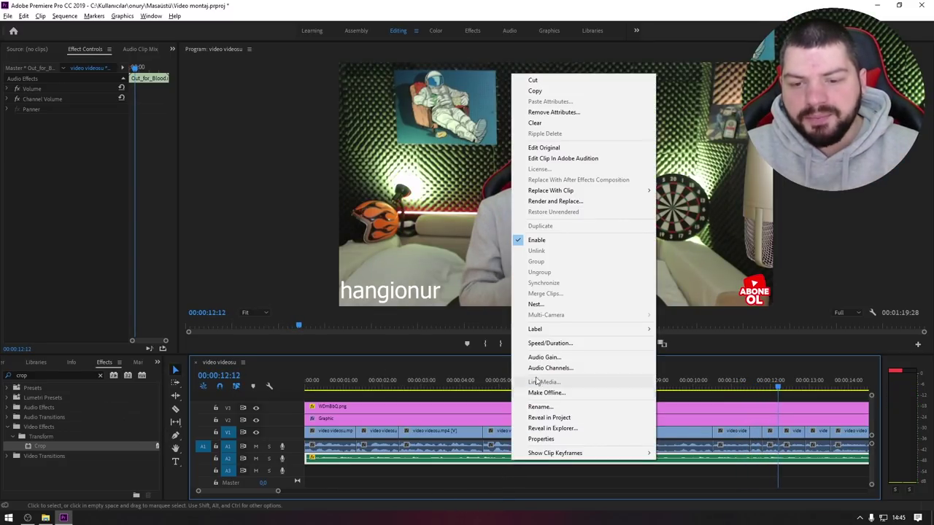
click(542, 355)
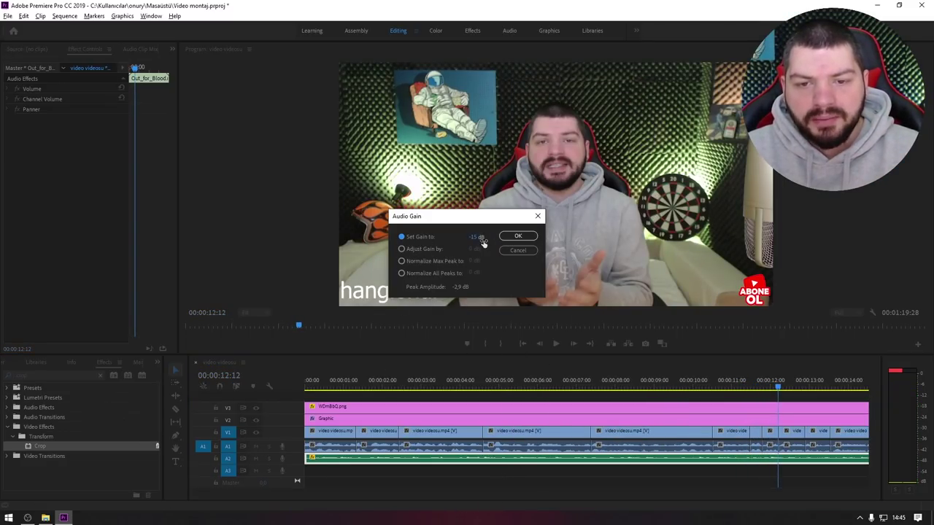
click(518, 235)
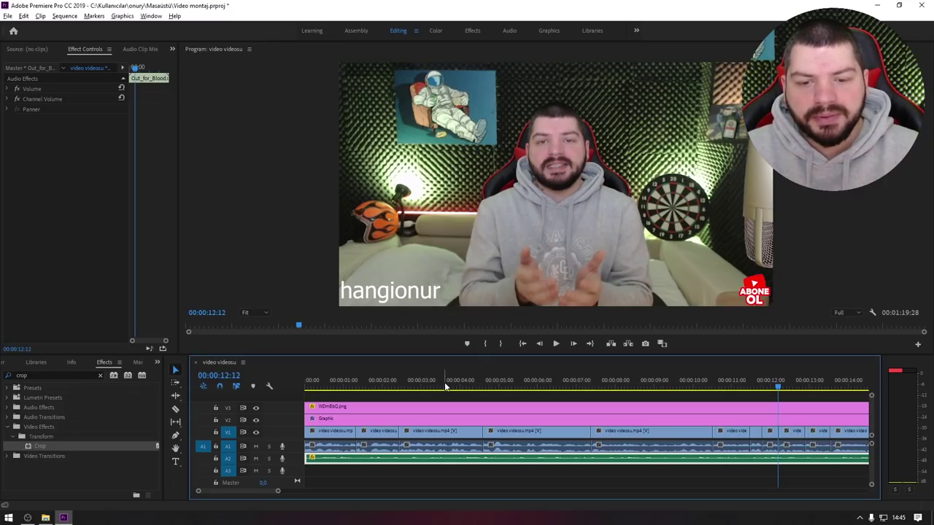
key(Home)
click(202, 446)
key(space)
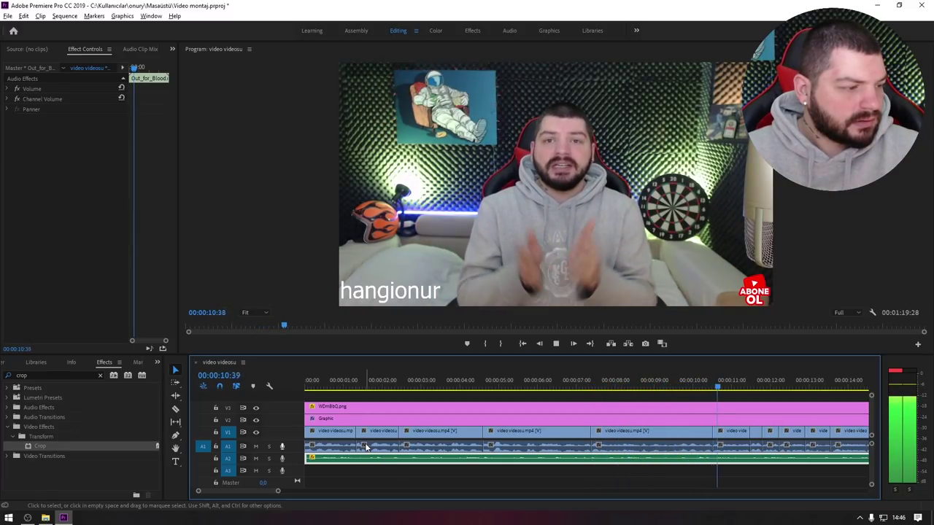
key(minus)
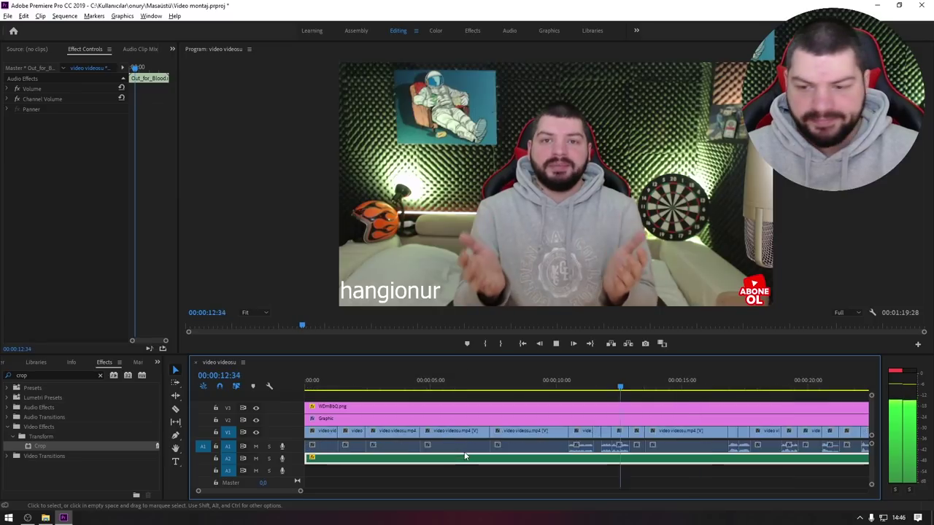
key(minus)
key(minus)
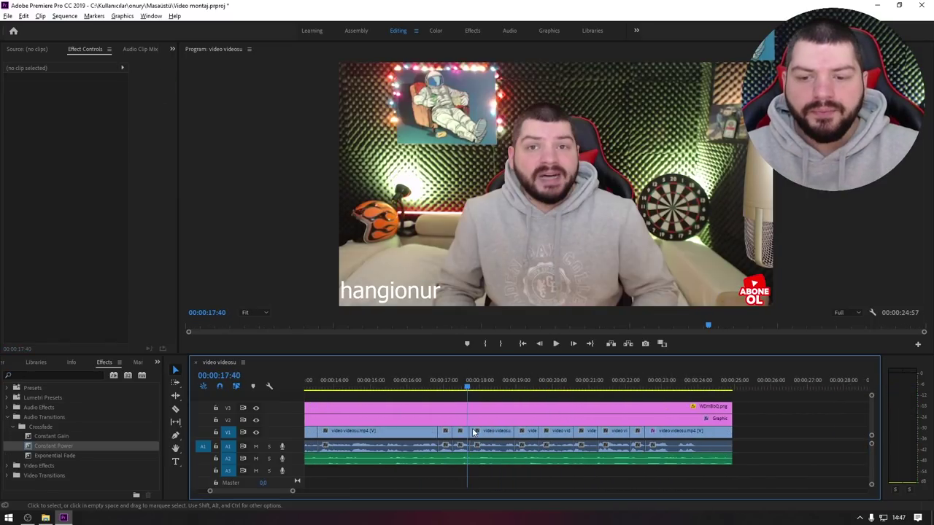
key(equal)
key(equal)
key(minus)
key(minus)
key(minus)
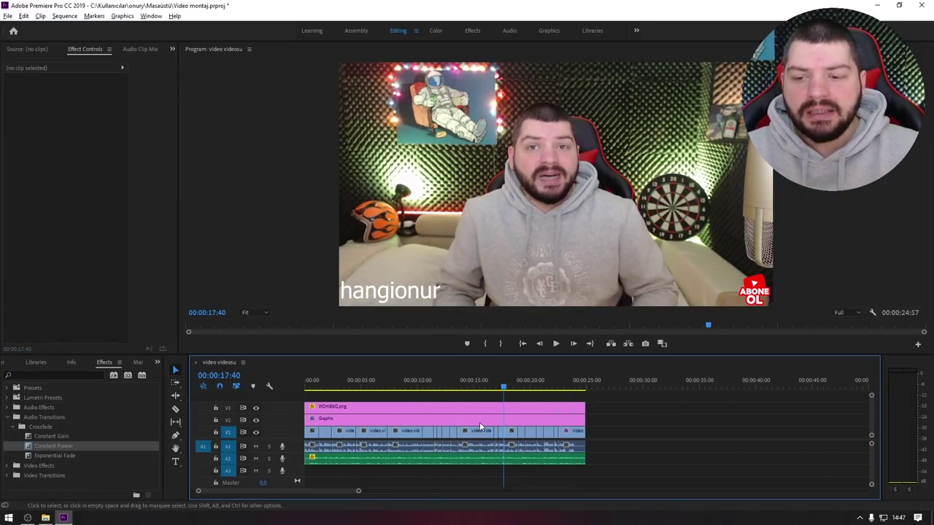
key(equal)
key(equal)
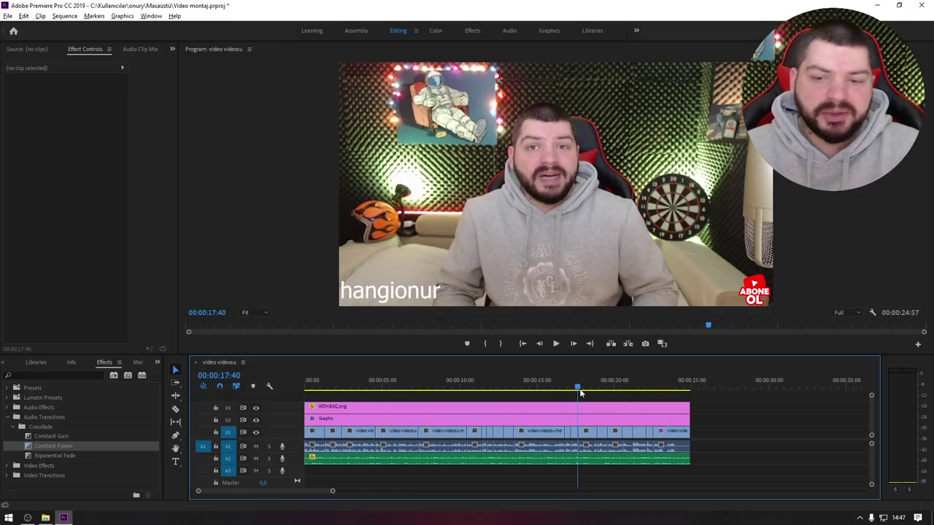
drag(578, 389, 305, 389)
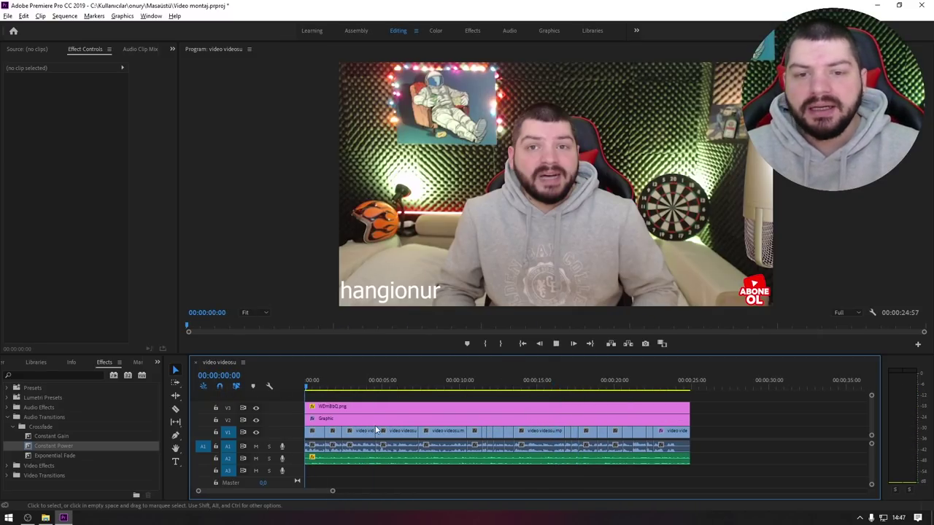
key(space)
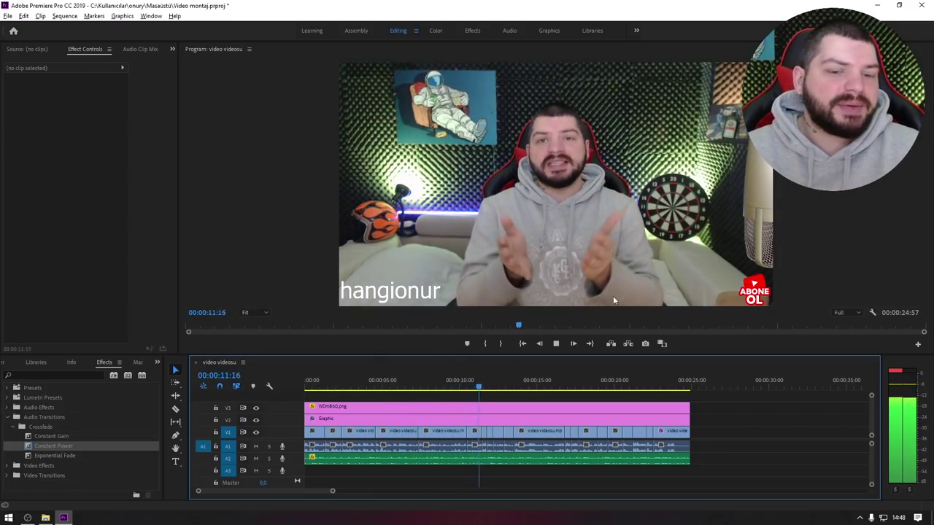
click(645, 408)
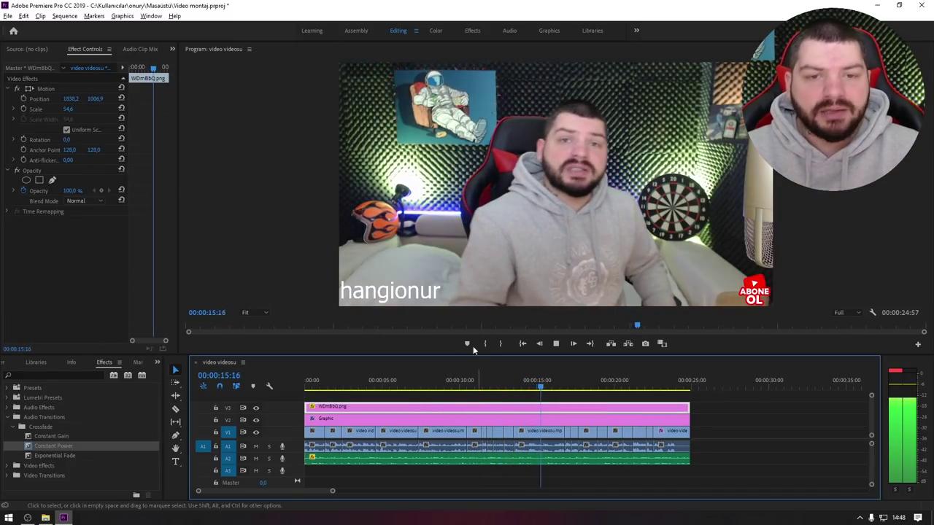
key(space)
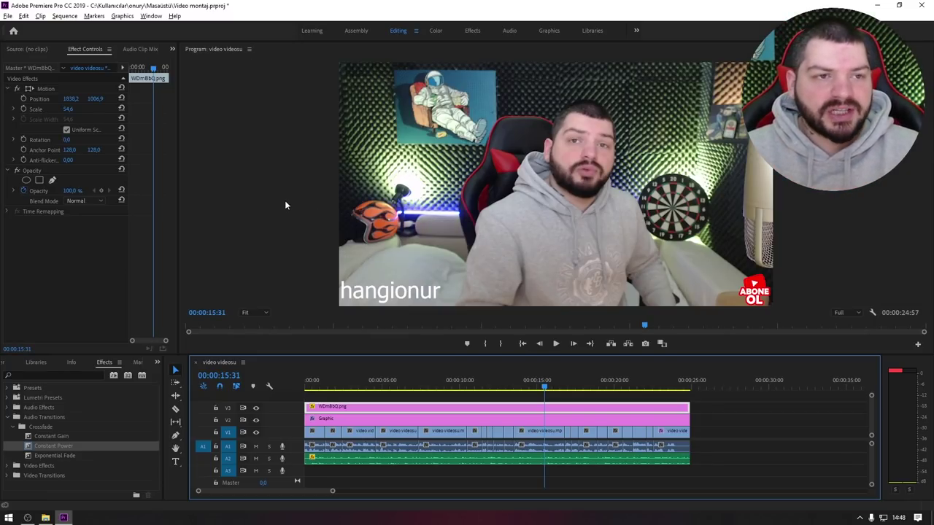
drag(545, 390, 305, 387)
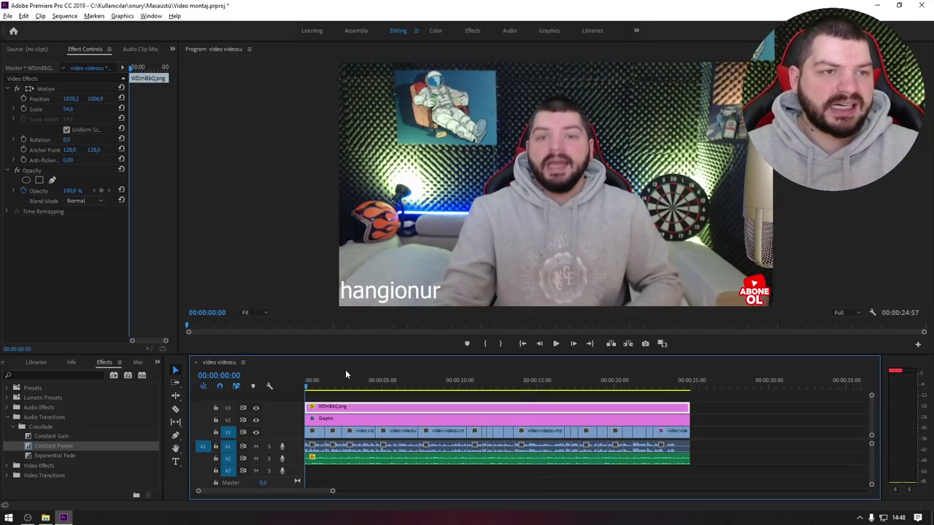
click(292, 219)
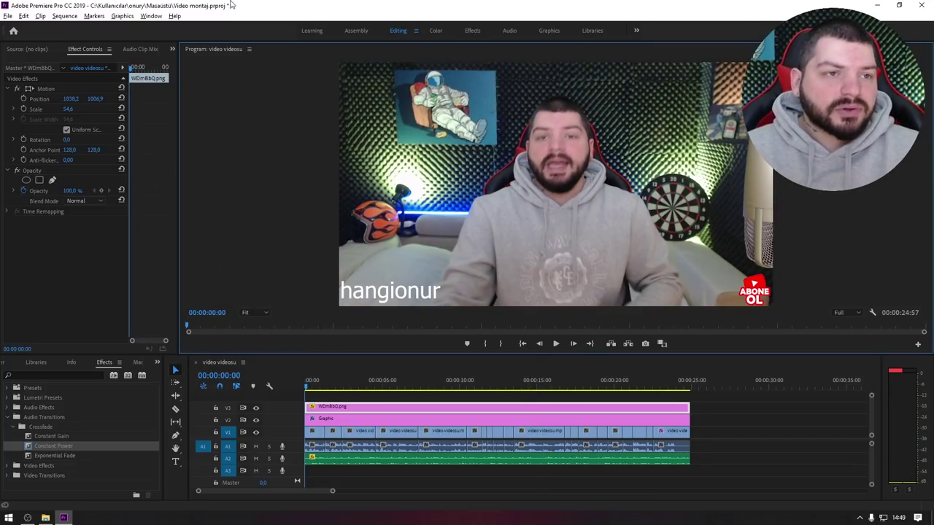
- Open the Export Settings window through File > Export > Media
click(10, 17)
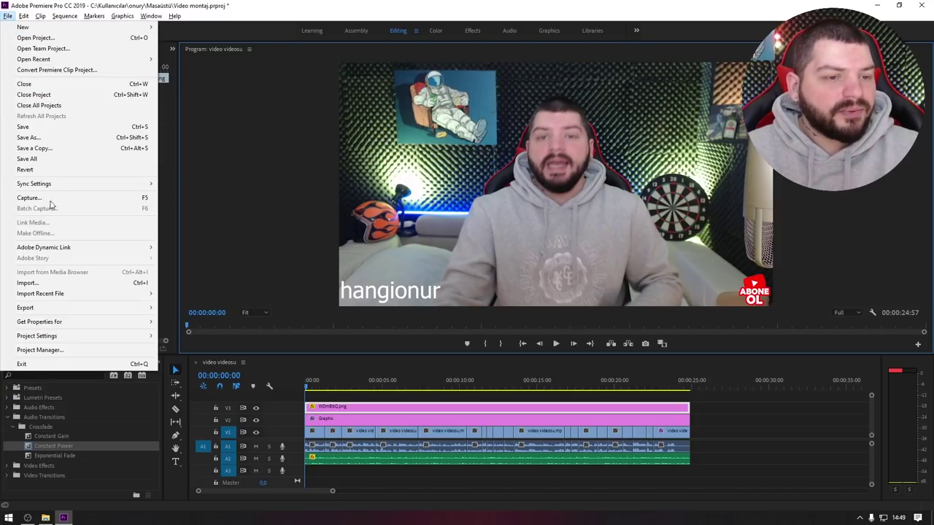
mouse_move(43, 309)
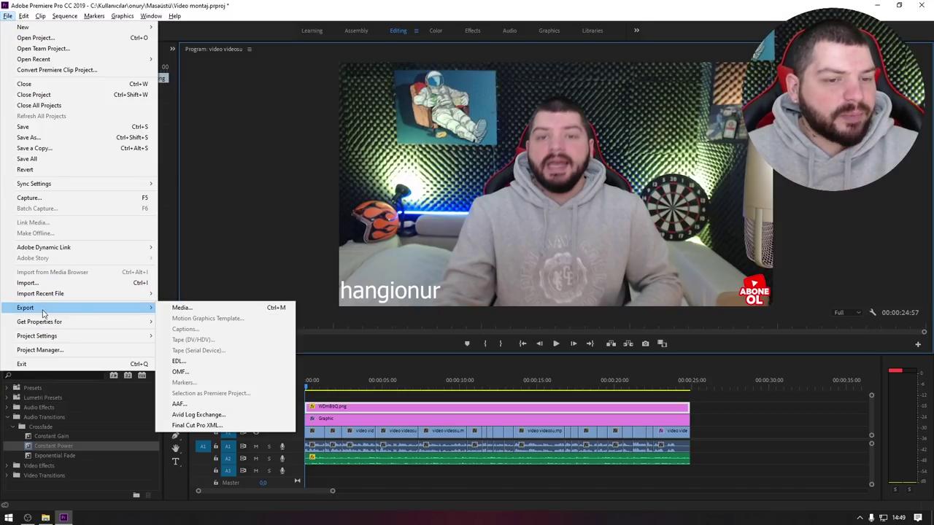
click(194, 312)
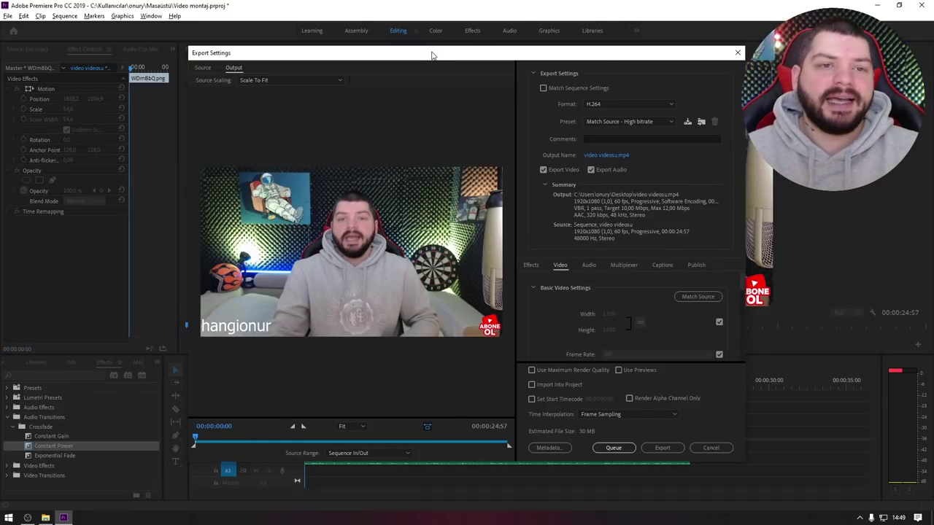
mouse_move(423, 91)
mouse_down()
mouse_move(410, 81)
mouse_move(429, 68)
mouse_move(414, 59)
mouse_up()
click(28, 517)
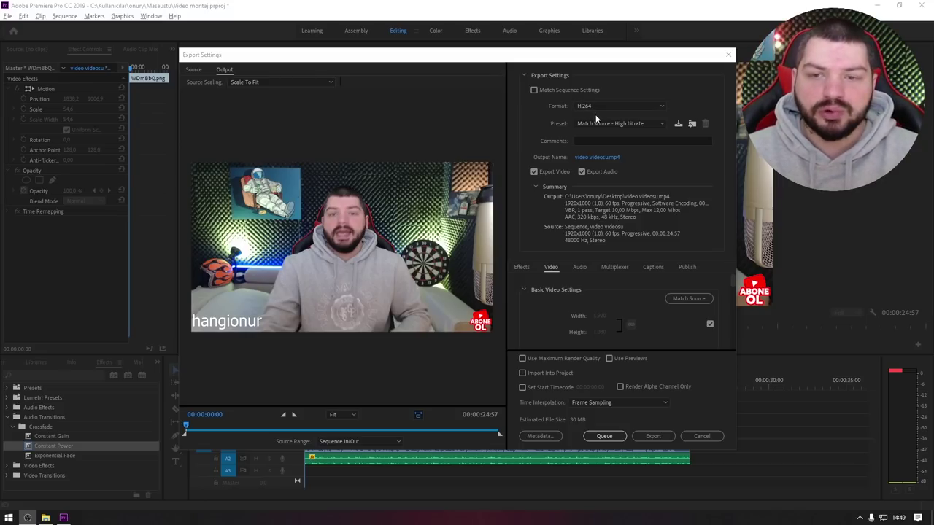
- Choose the YouTube 1080p Full HD preset, add the comment 'video montaj', and pick the output location
click(608, 127)
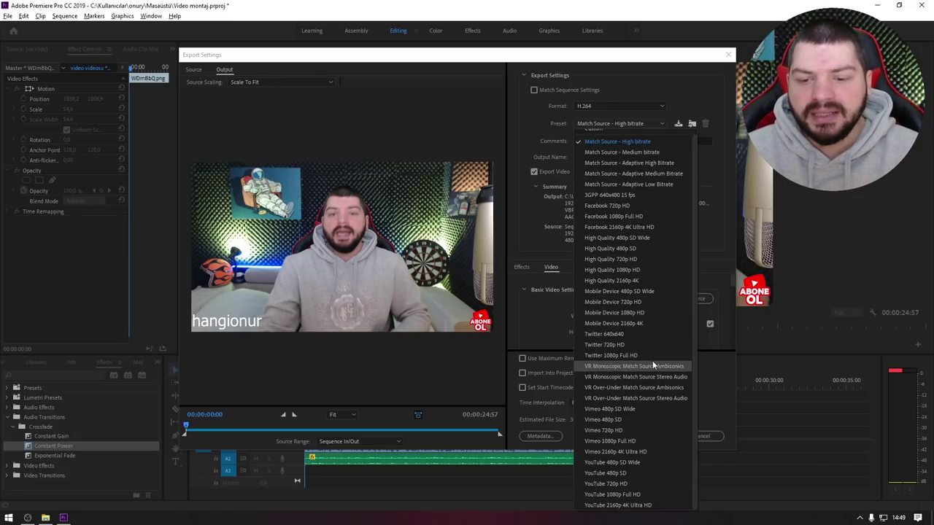
click(641, 496)
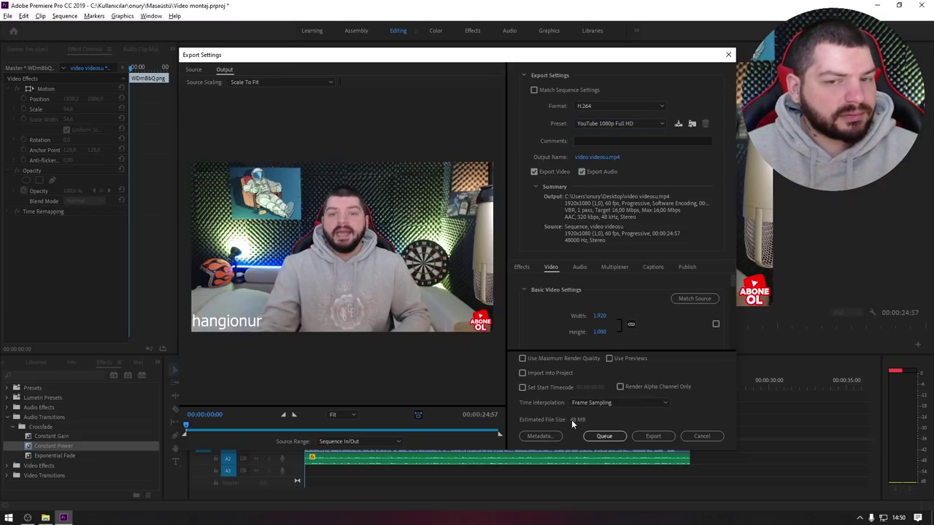
click(592, 140)
text(video montaj)
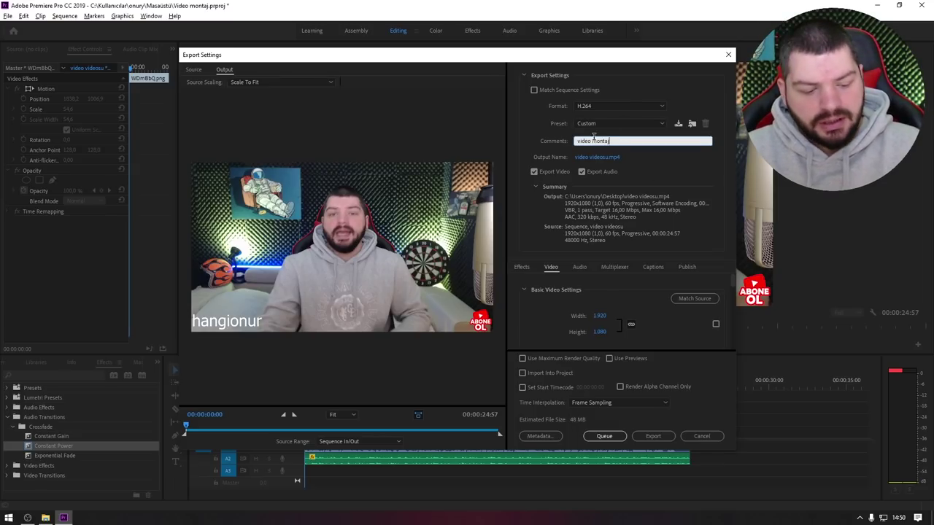
click(563, 163)
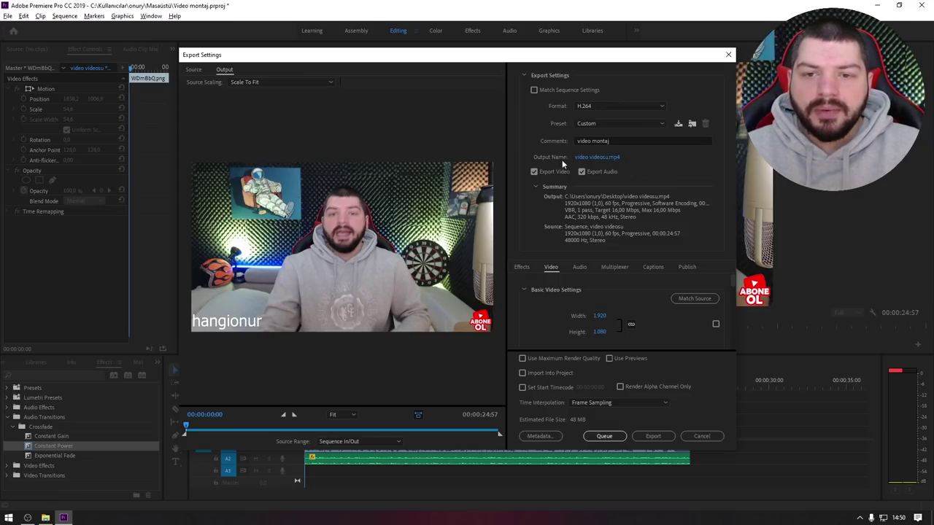
click(582, 159)
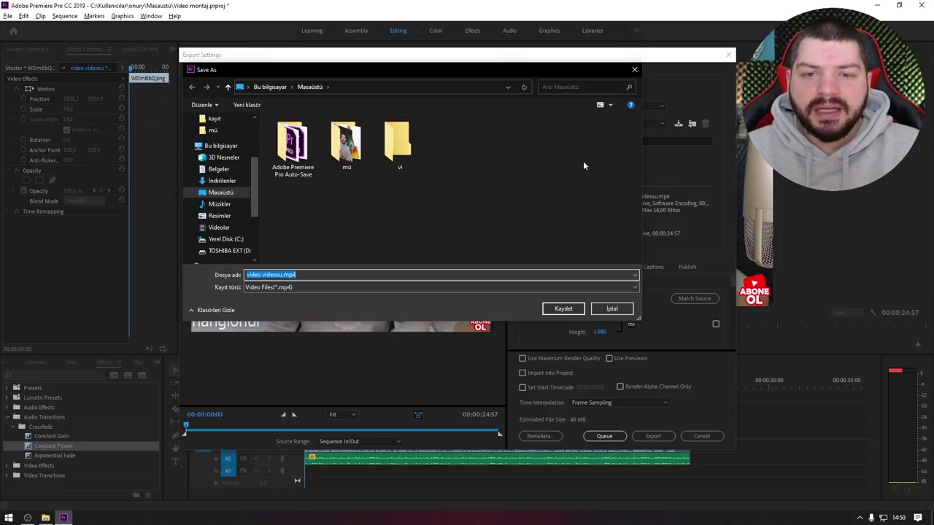
- Save the output as 'video montaj.mp4' in the vi folder and run the export
double_click(402, 150)
double_click(303, 276)
text(video montaj)
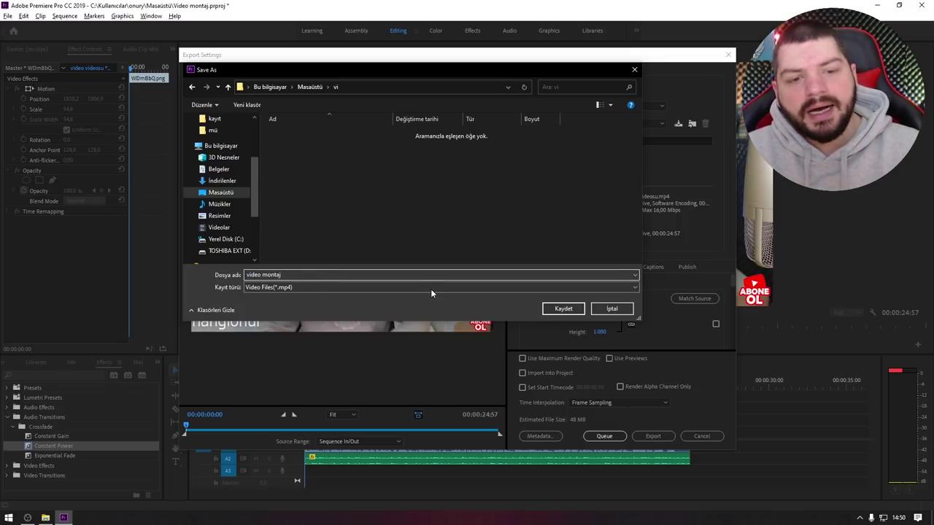
click(563, 308)
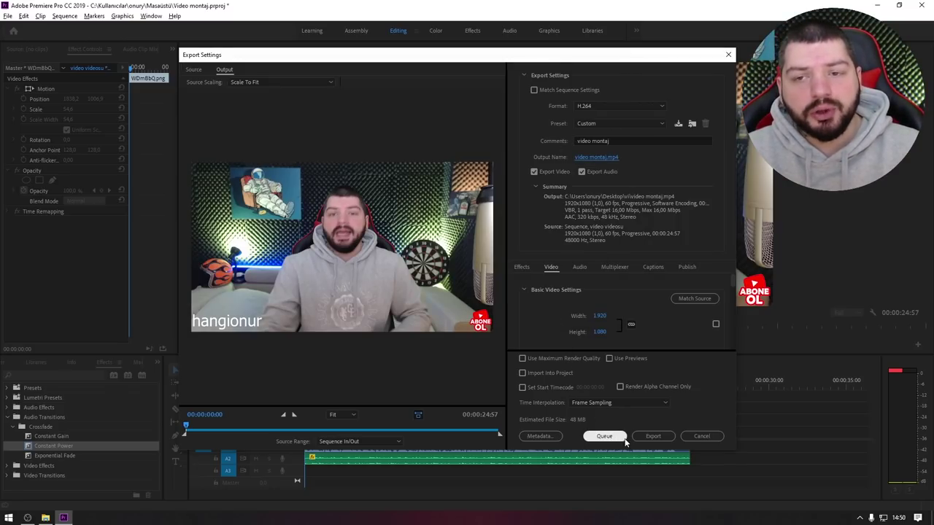
click(669, 438)
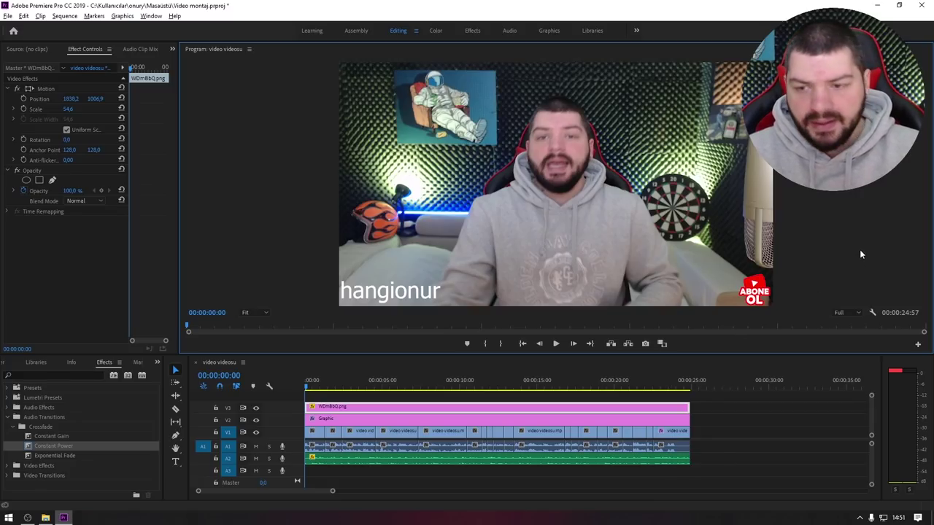
- Save the project, close Premiere Pro, and open video montaj.mp4 from the maximized vi folder
key(ctrl+s)
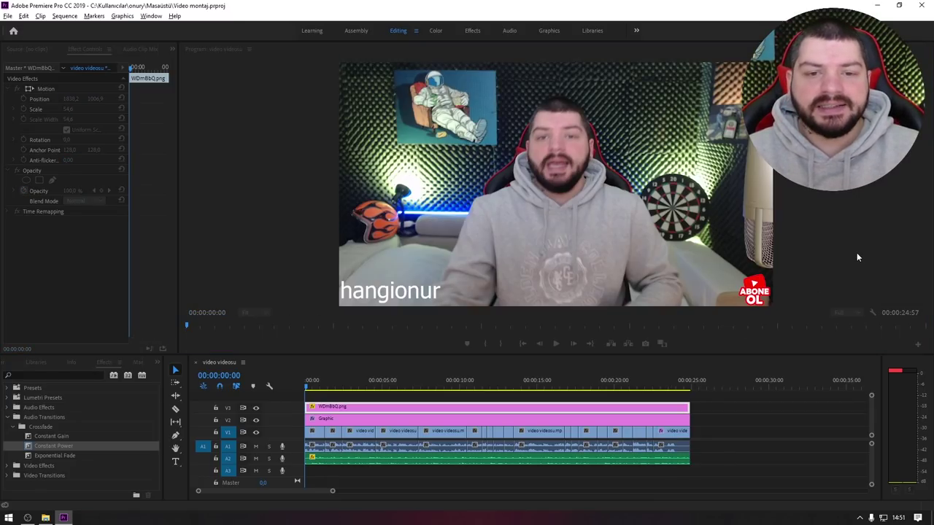
click(919, 5)
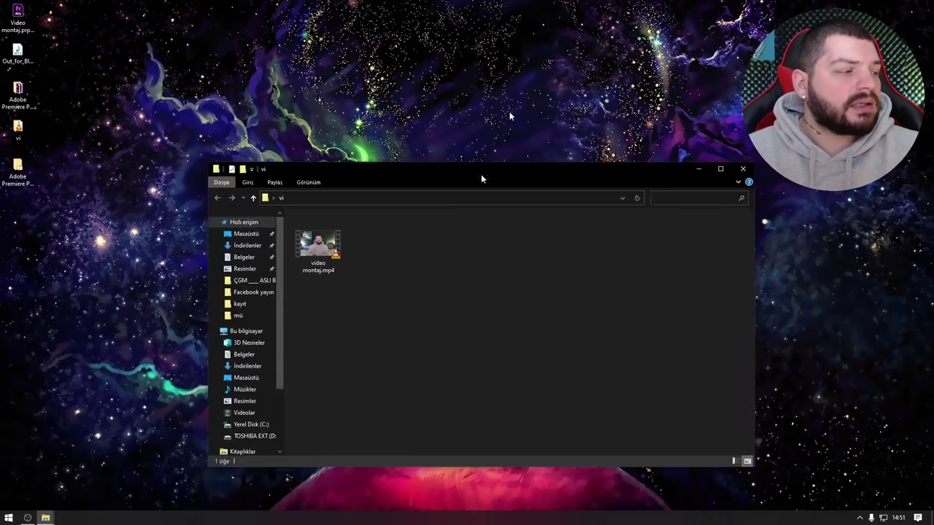
double_click(483, 172)
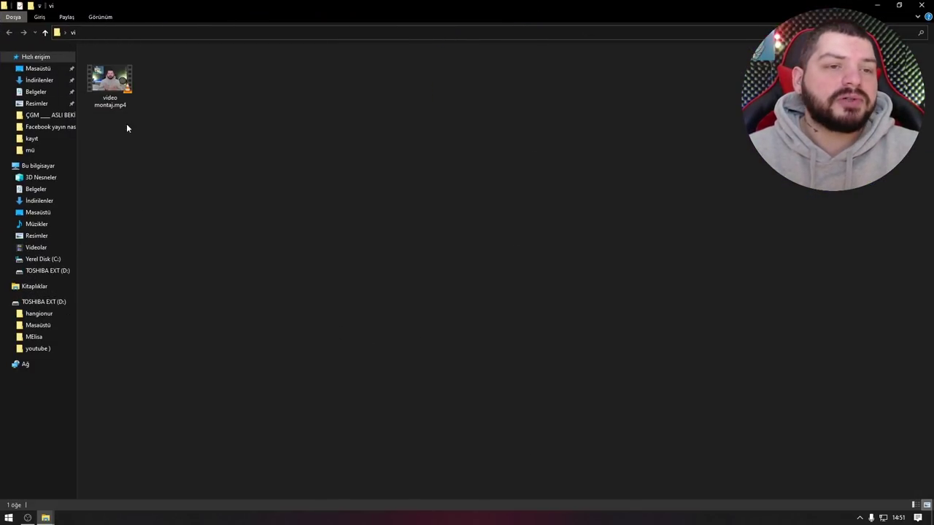
double_click(111, 79)
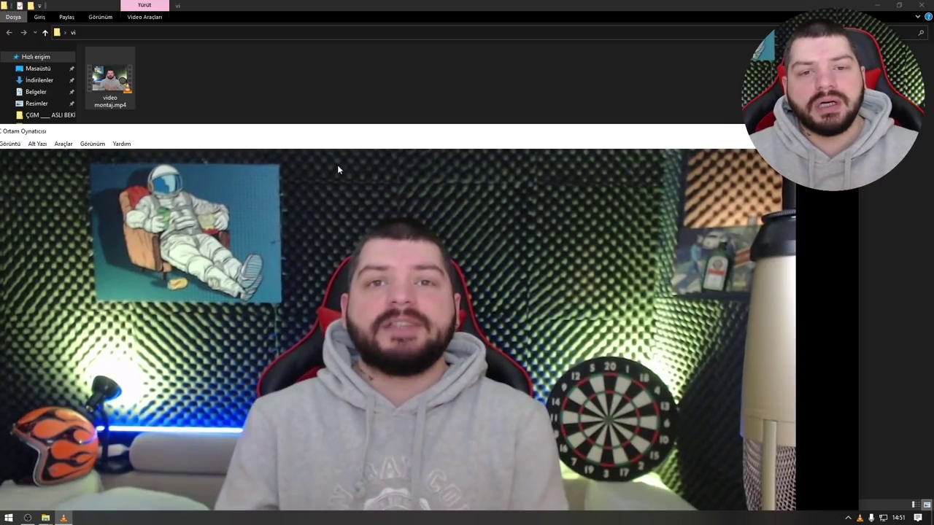
- Watch video montaj.mp4 full screen in VLC, then quit the player
double_click(466, 320)
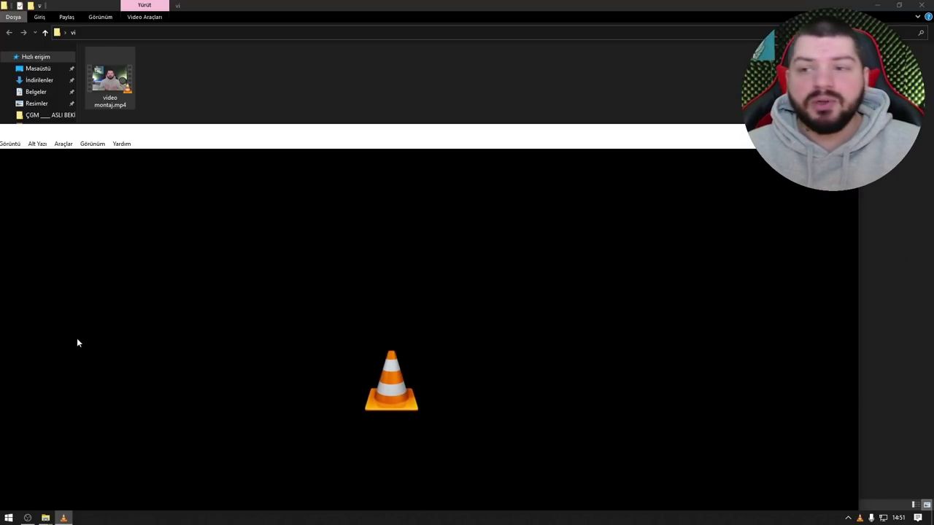
key(ctrl+q)
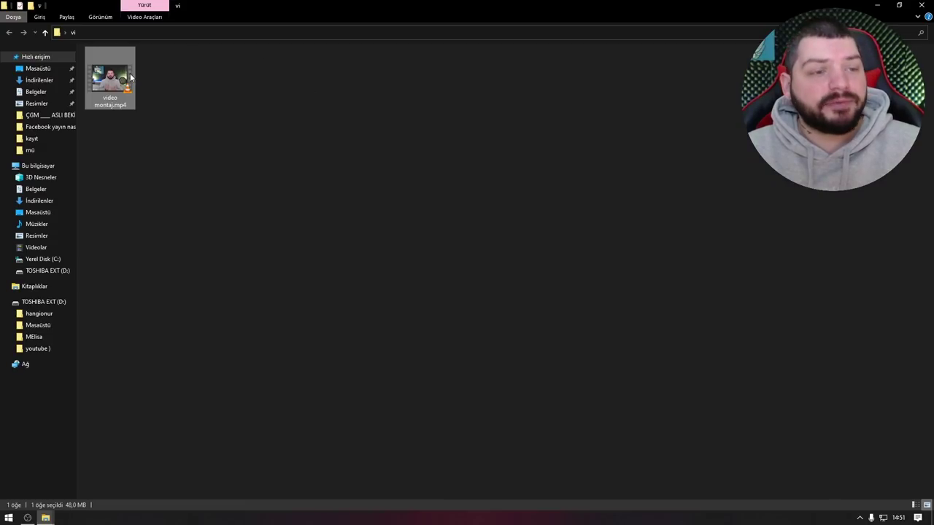
drag(131, 77, 161, 146)
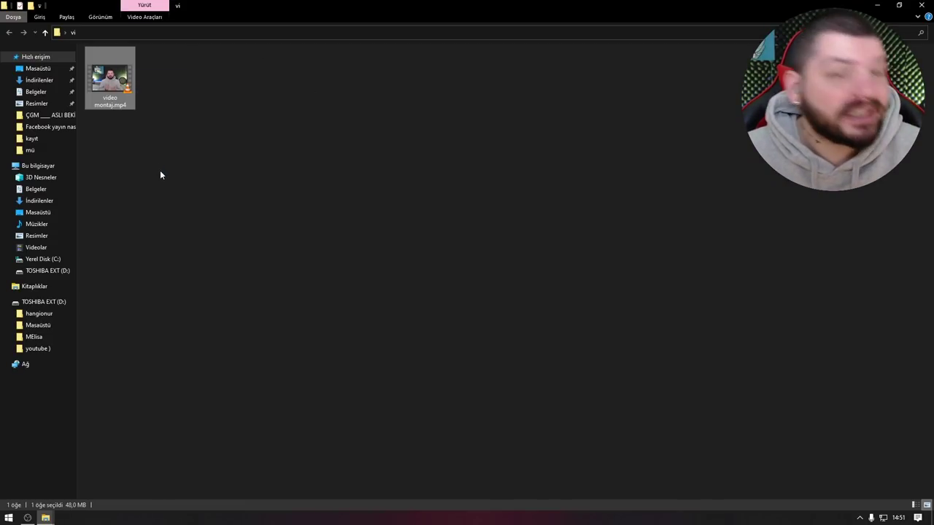